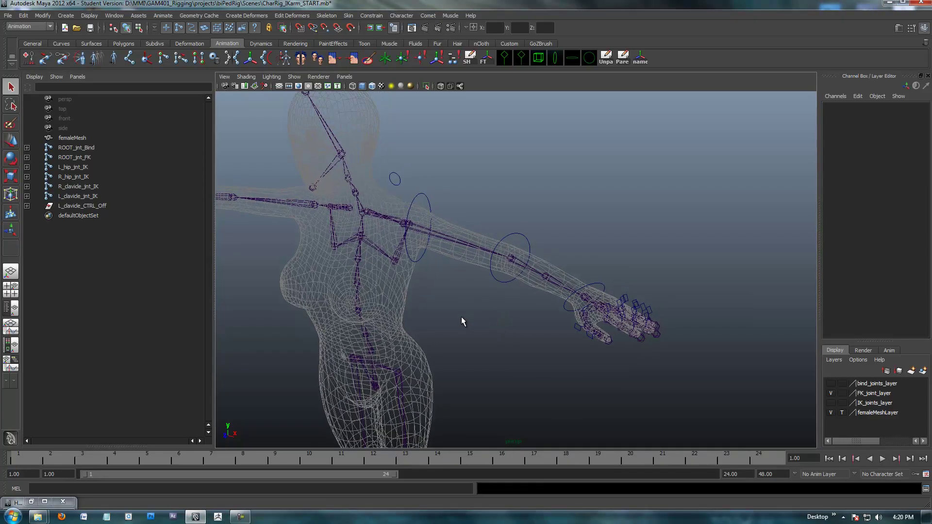
Select the left clavicle control curve and expand its full control hierarchy in the Outliner
click(394, 177)
alt+drag(484, 210, 534, 204)
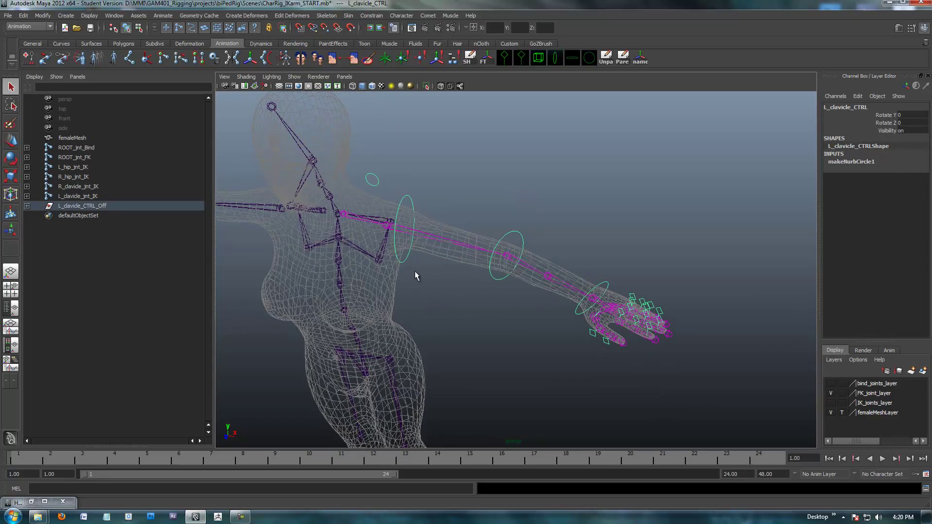
alt+drag(527, 341, 521, 334)
alt+middle_drag(521, 334, 539, 334)
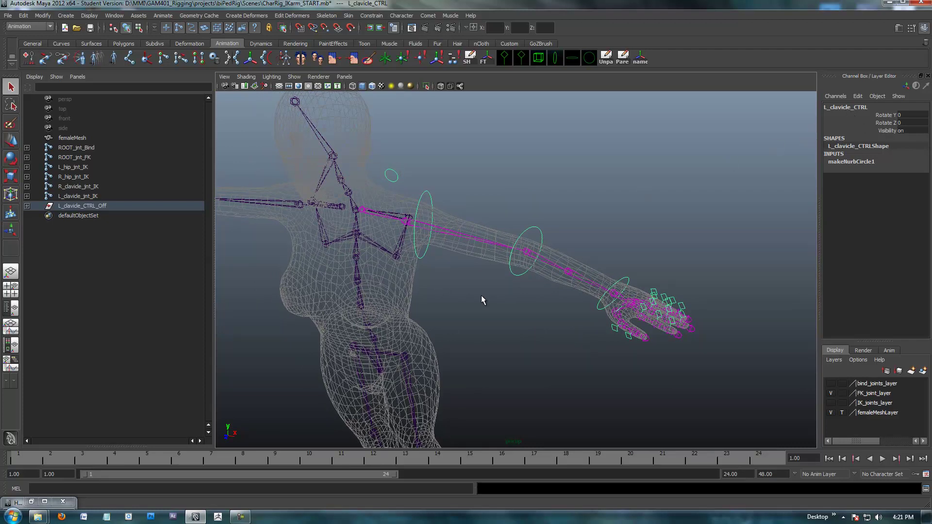
alt+drag(482, 297, 485, 246)
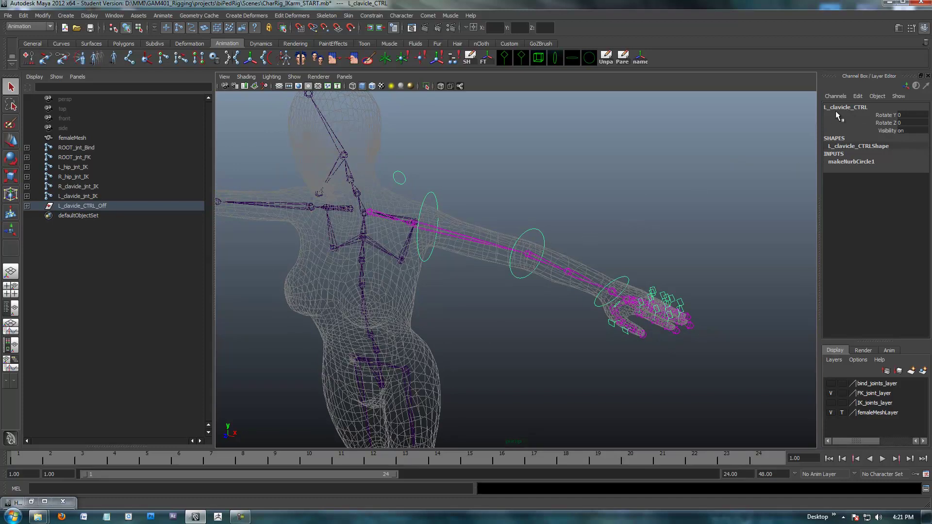
shift+click(27, 206)
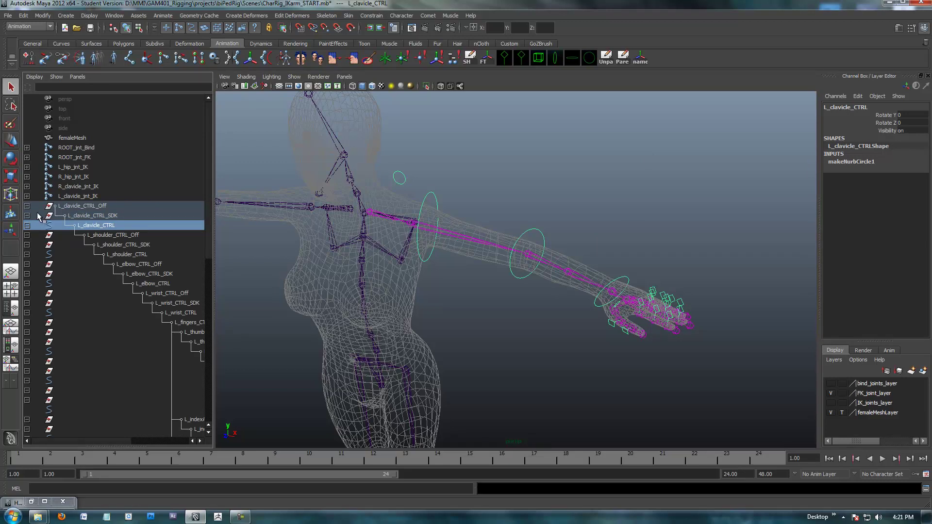
alt+drag(528, 287, 513, 308)
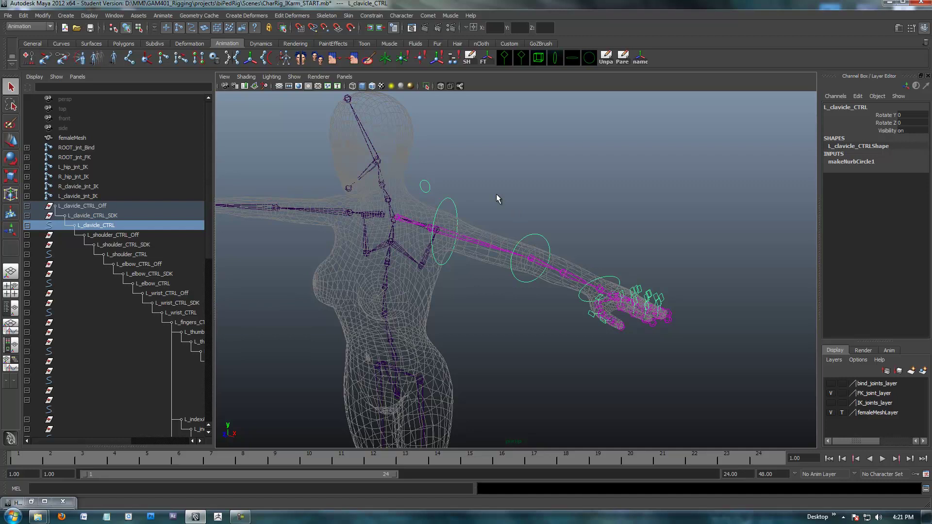
Search and replace _CTRL with _FK_CTRL throughout the hierarchy of the selected clavicle control
click(43, 16)
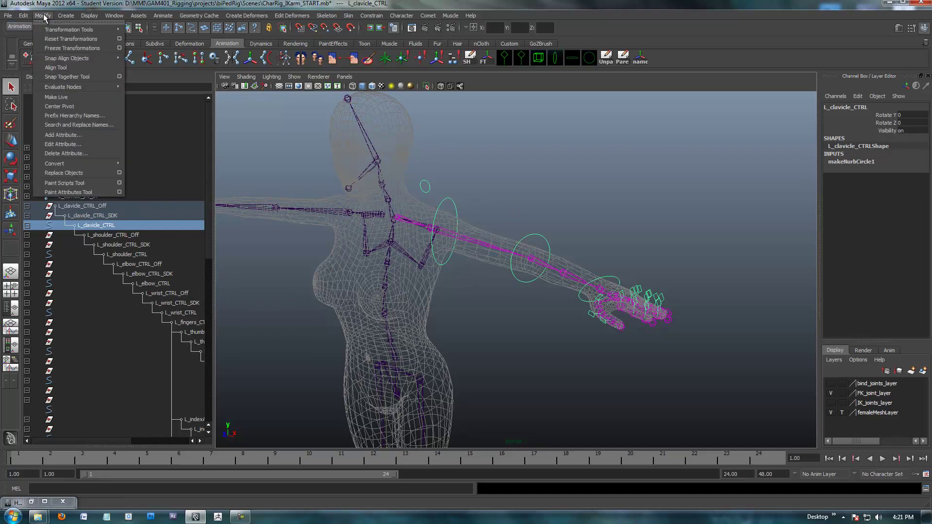
click(72, 124)
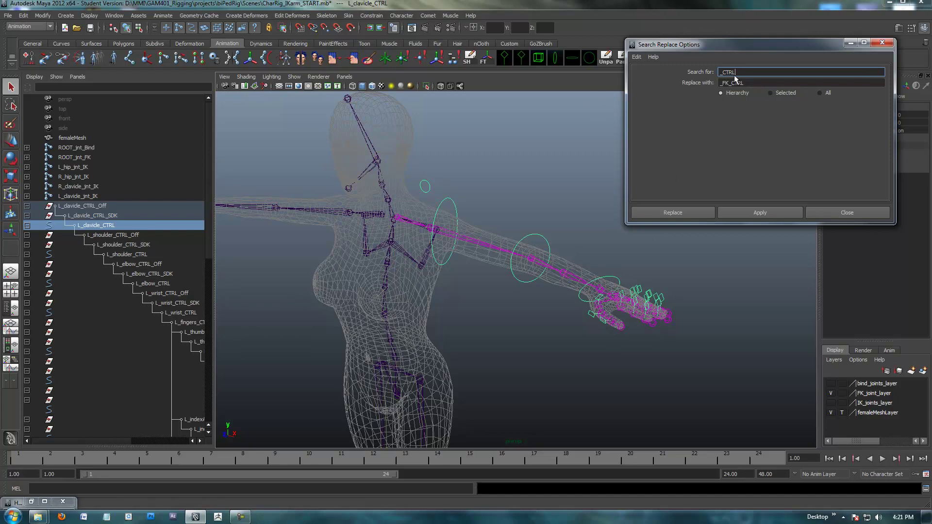
drag(742, 44, 730, 72)
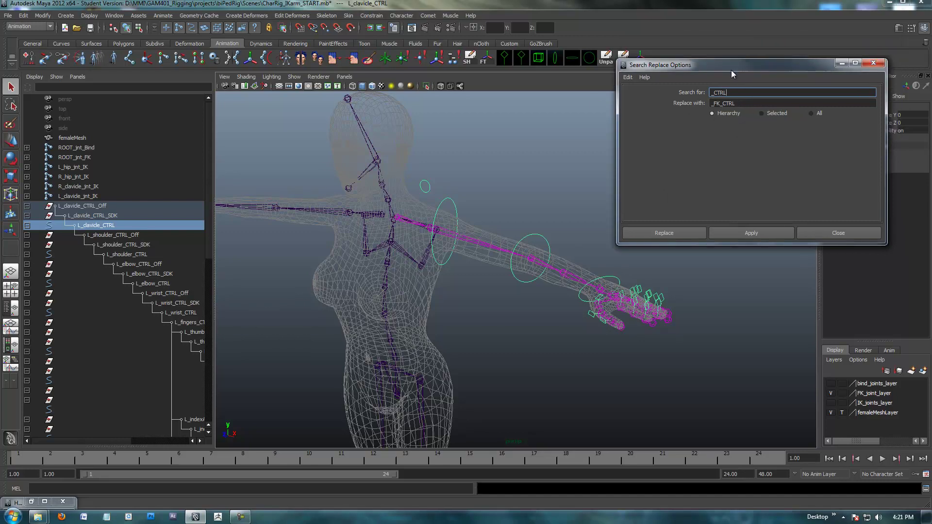
double_click(717, 111)
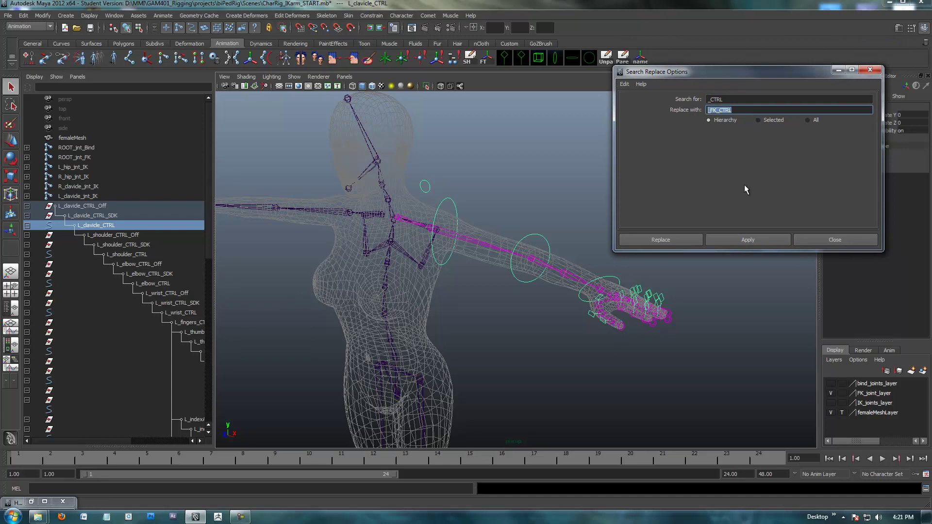
click(727, 243)
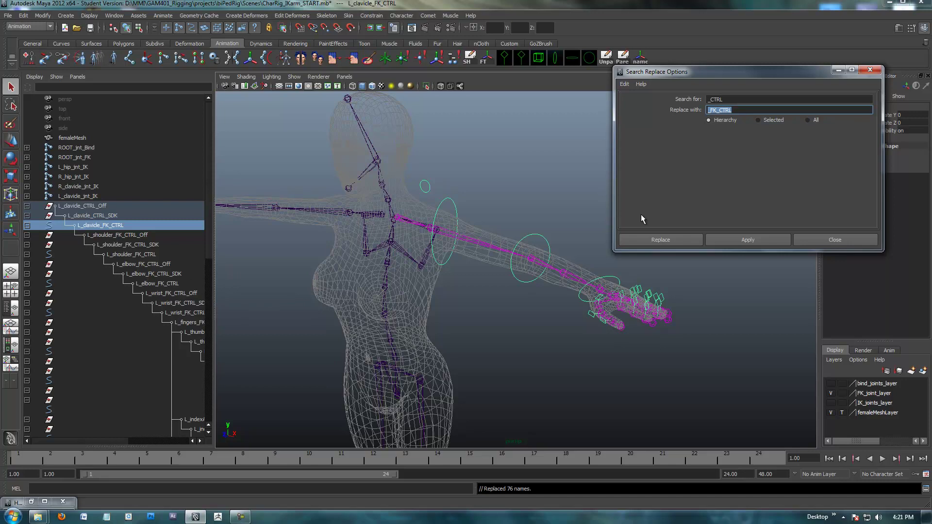
click(870, 69)
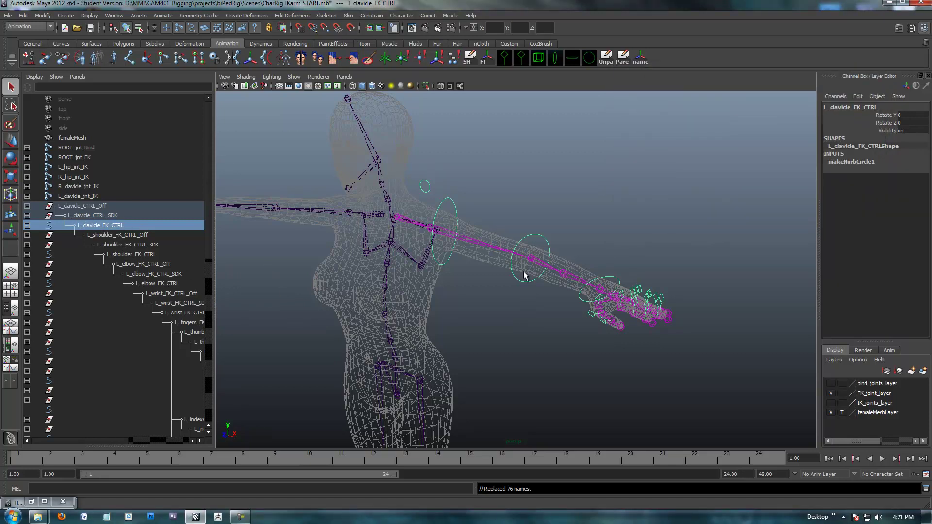
Add the FK clavicle control to FK_joint_layer, hide that layer and show IK_joints_layer, collapsing the control hierarchy
mouse_move(515, 307)
alt+mouse_down()
mouse_move(541, 322)
mouse_move(520, 314)
mouse_move(529, 316)
alt+mouse_up()
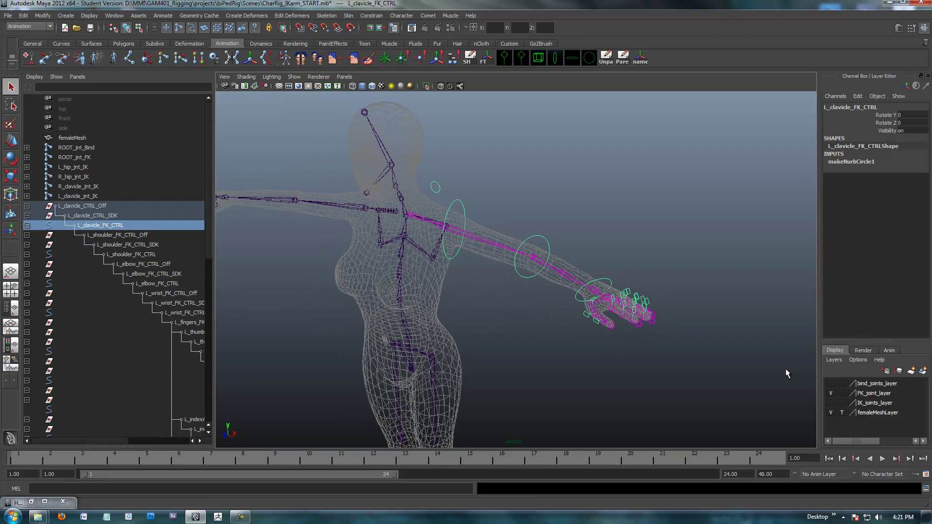
click(831, 393)
right_click(870, 391)
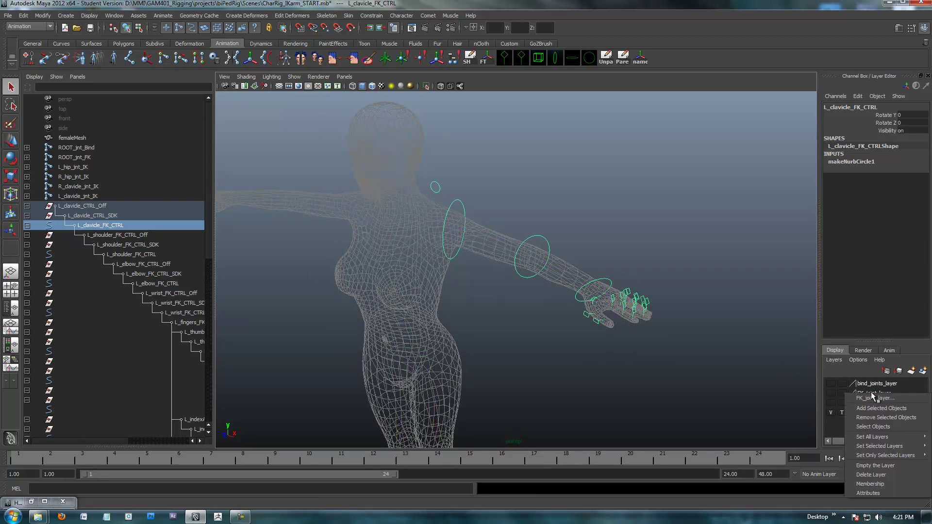
click(876, 405)
alt+drag(556, 334, 539, 317)
click(830, 403)
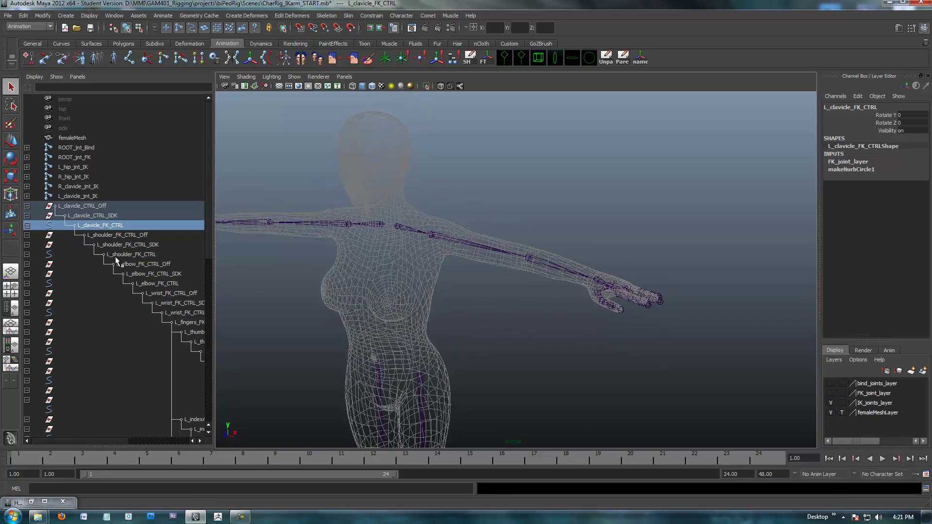
click(27, 206)
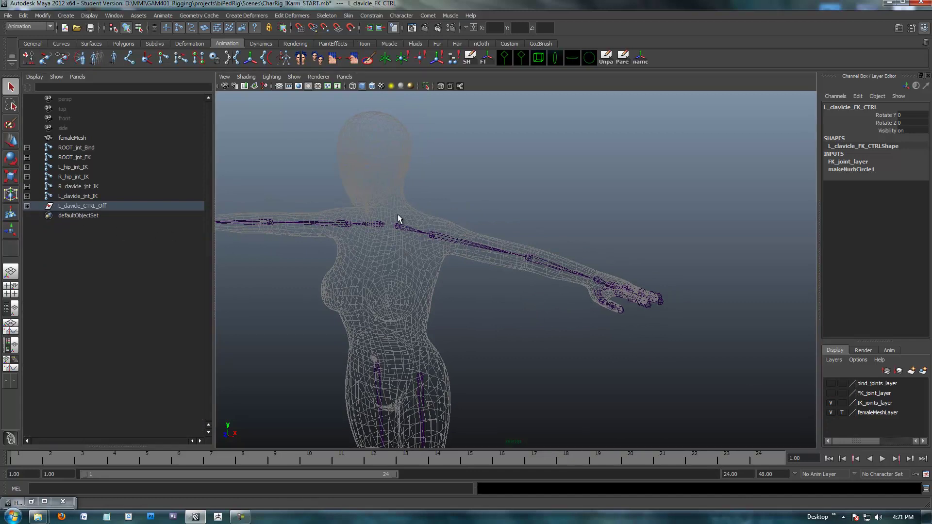
Examine the left arm's IK joint chain by selecting its clavicle, shoulder and elbow joints, and clear the selection
click(391, 229)
alt+drag(475, 316, 487, 284)
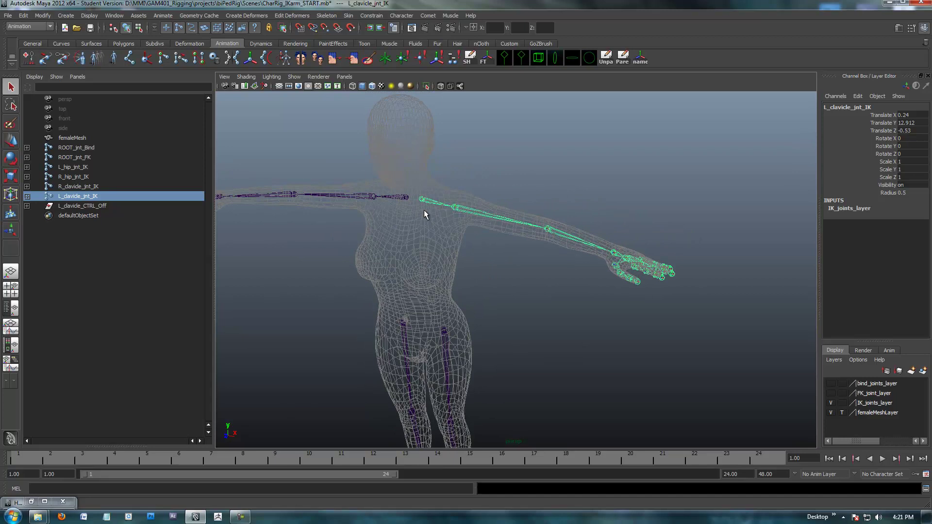
click(468, 213)
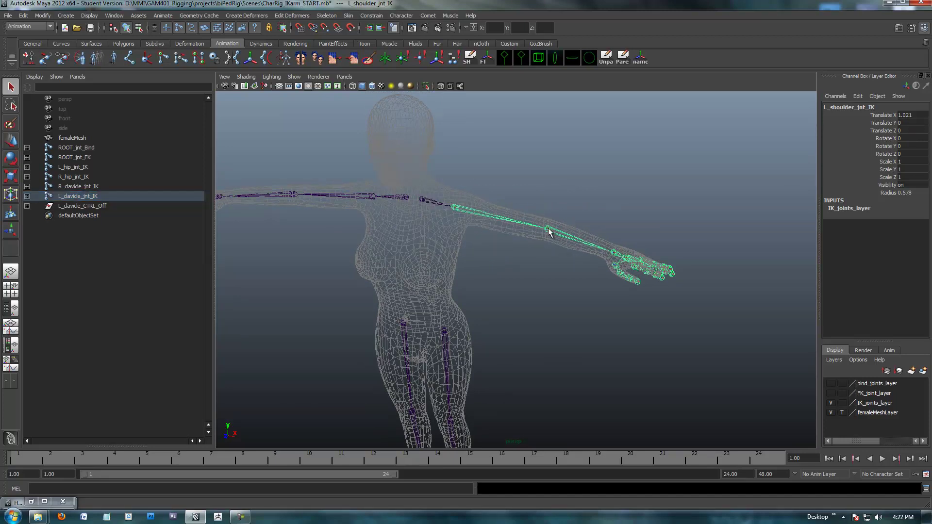
click(602, 249)
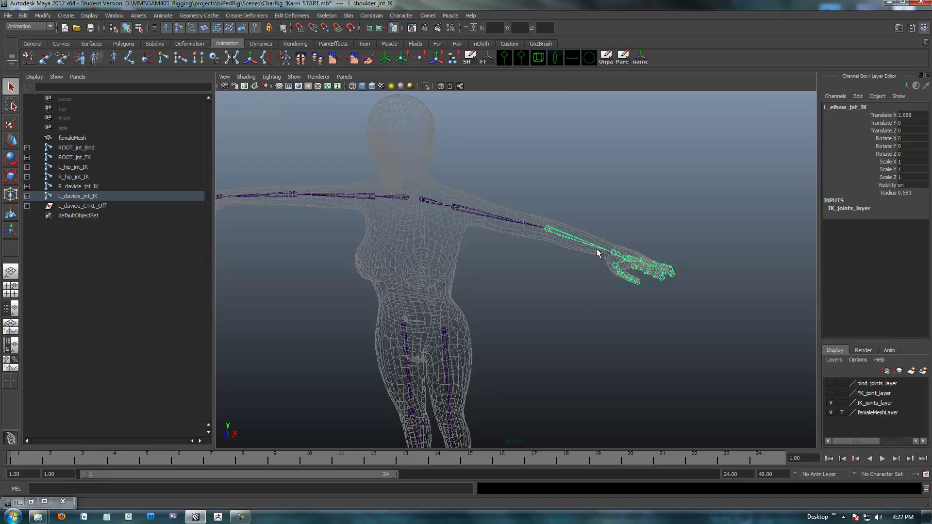
key(Up)
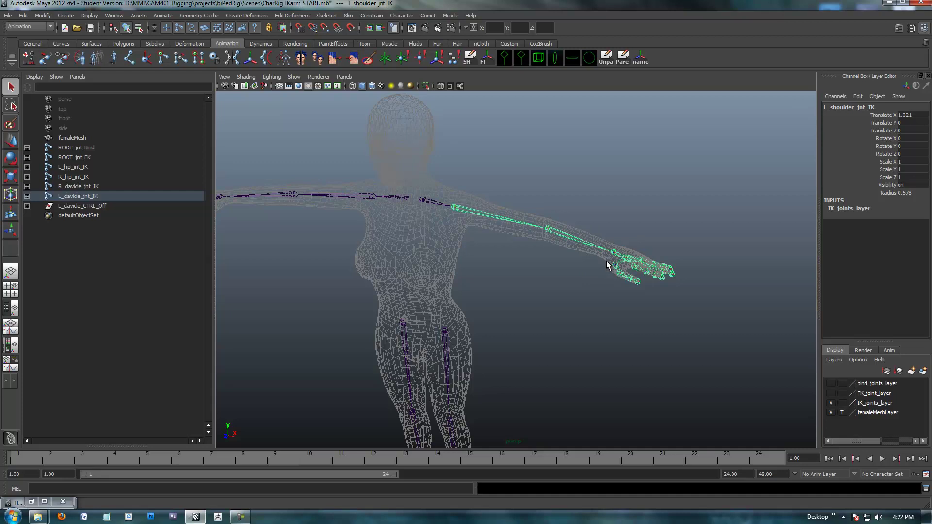
alt+drag(532, 281, 421, 157)
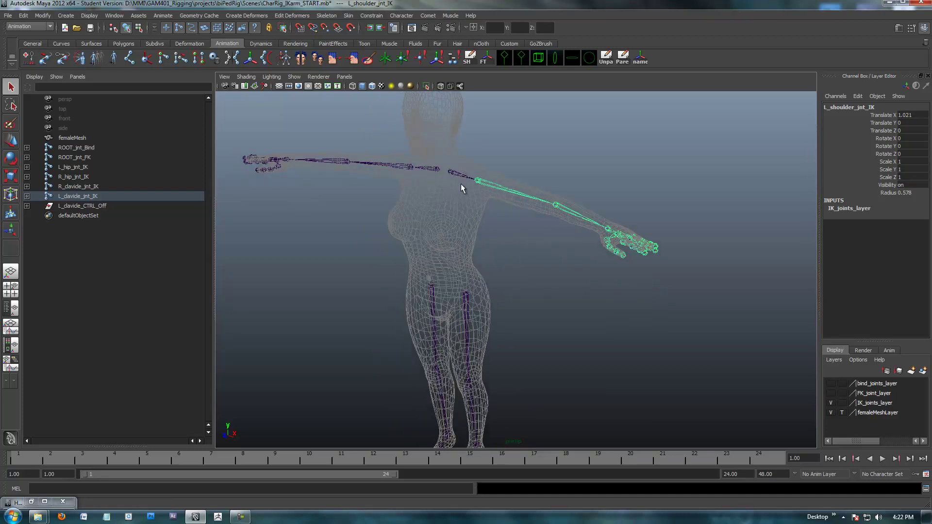
key(Up)
alt+middle_drag(461, 271, 448, 198)
click(553, 292)
alt+drag(552, 289, 571, 255)
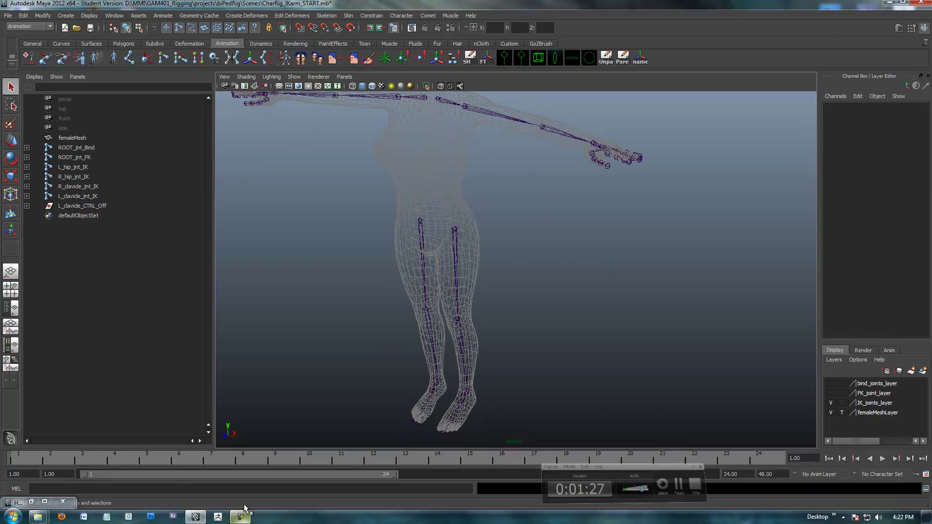
Create a cube-shaped control from the shelf script and rename its curve L_clavicle_CTRL
click(538, 58)
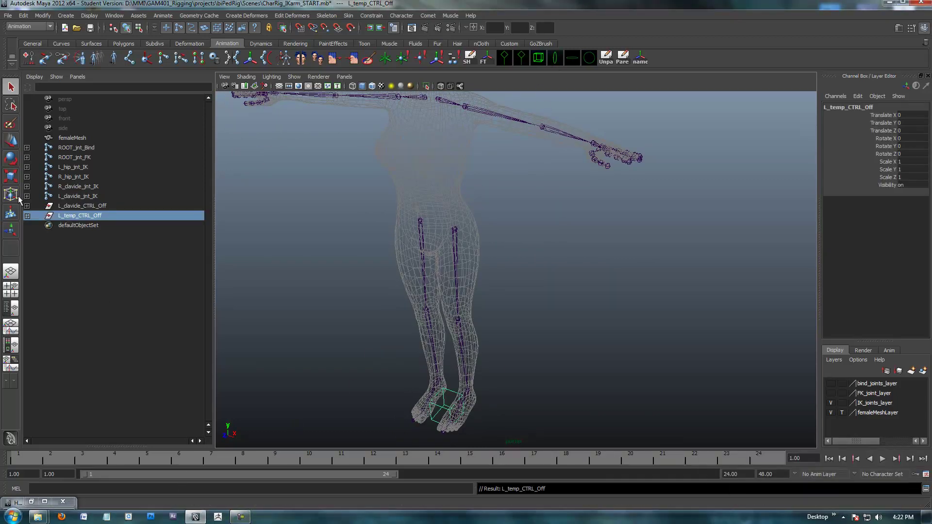
shift+click(26, 216)
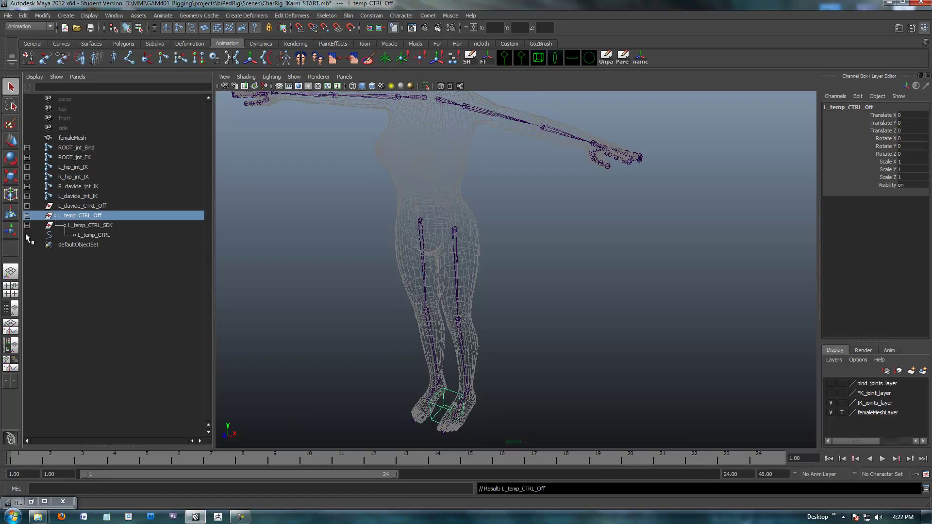
double_click(89, 235)
drag(93, 236, 81, 238)
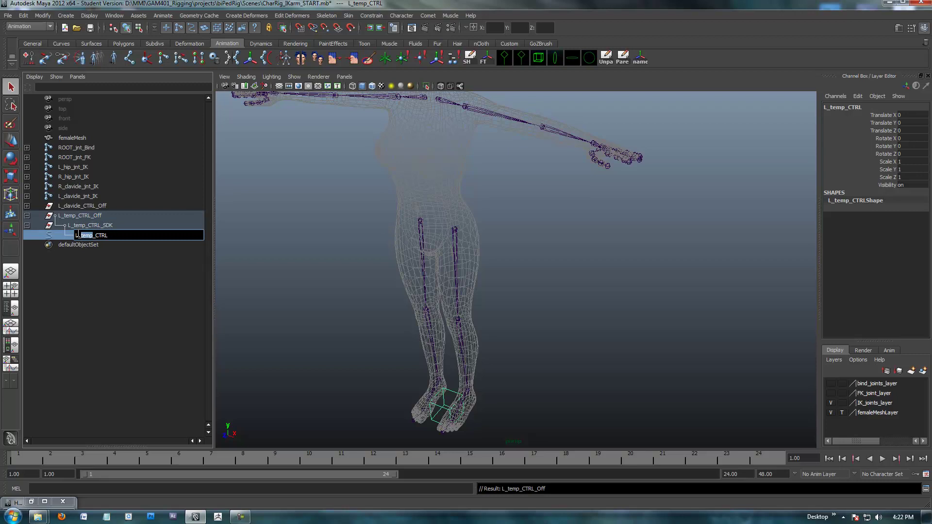
text(clavicle)
key(Return)
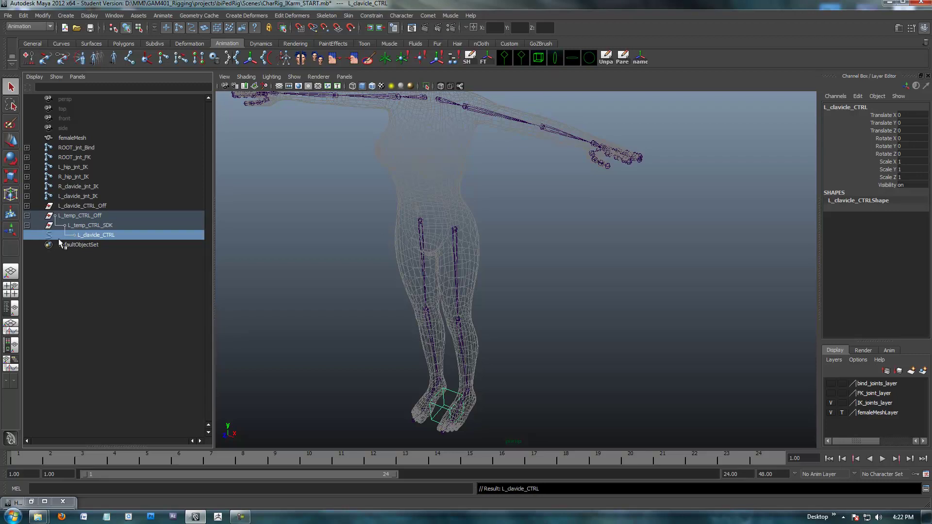
Rename the cube control's parent groups L_clavicle_CTRL_SDK and L_clavicle_CTRL_Off
double_click(110, 234)
key(ctrl+c)
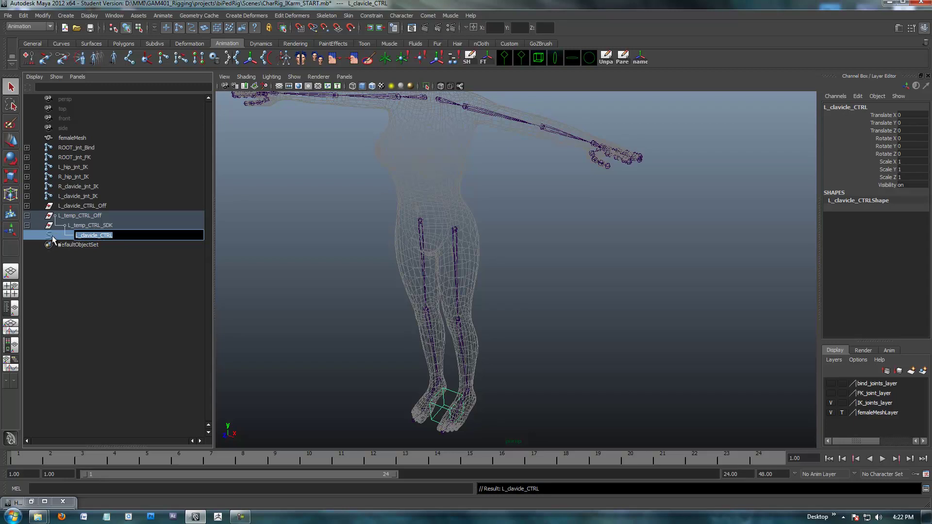
double_click(98, 225)
drag(97, 225, 42, 217)
key(ctrl+v)
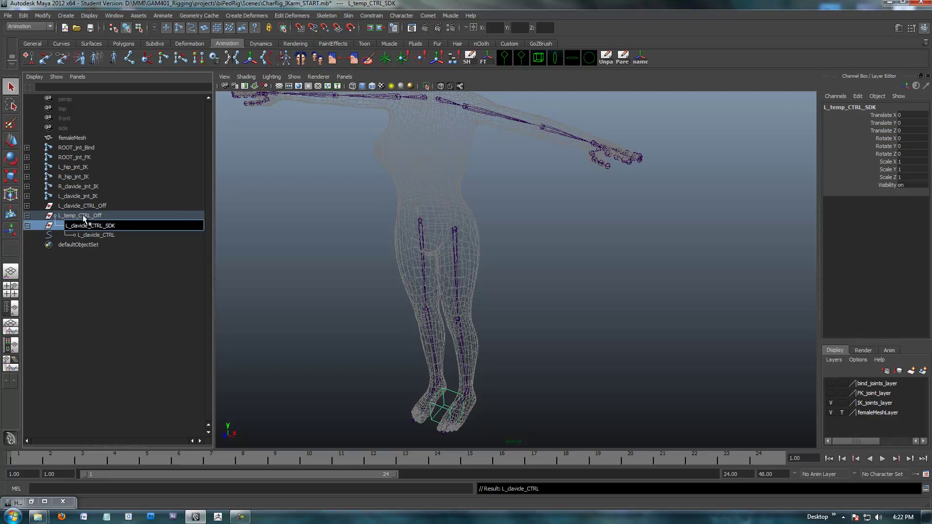
double_click(84, 215)
drag(88, 215, 31, 218)
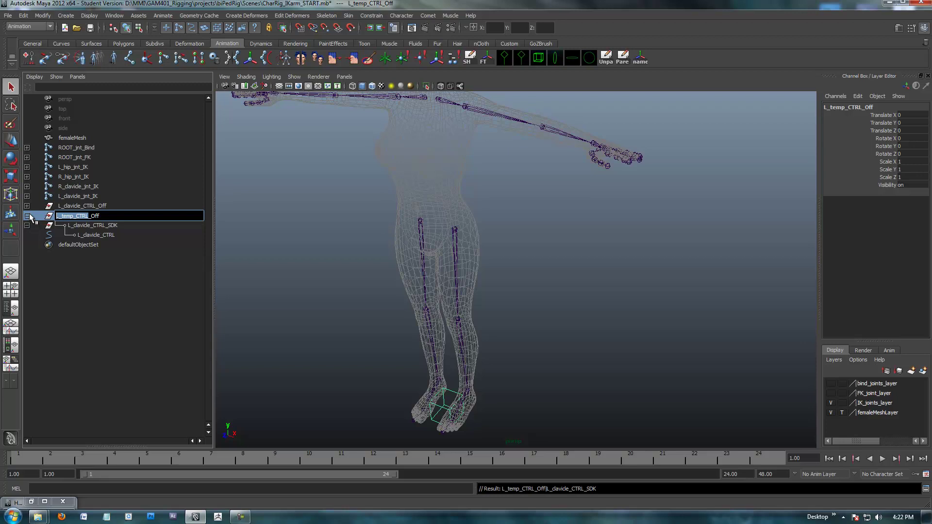
key(ctrl+v)
click(83, 224)
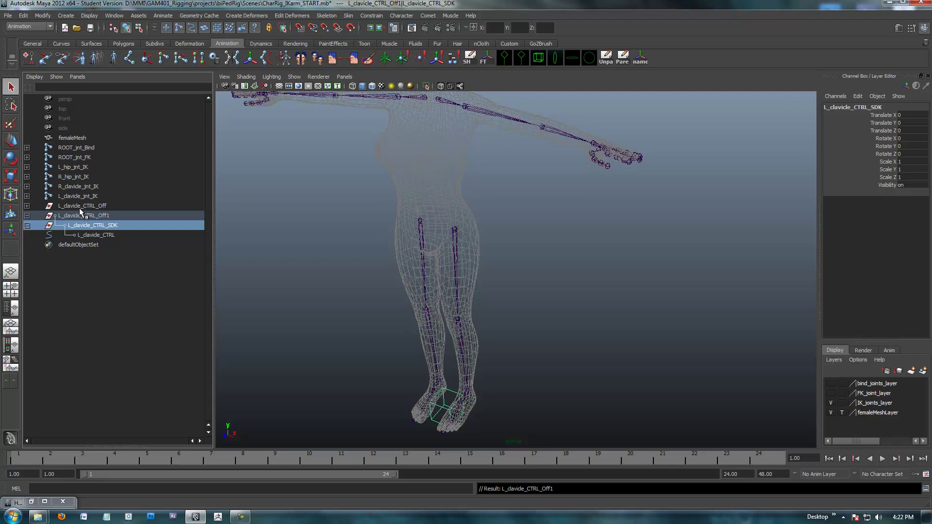
Expand the FK clavicle control's hierarchy and rename its top offset group L_clavicle_FK_CTRL_Off
click(27, 206)
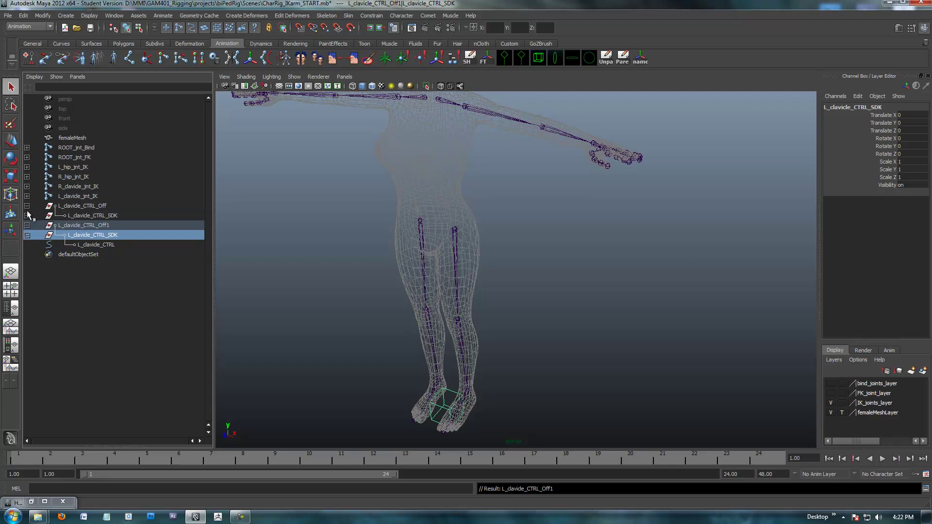
click(26, 215)
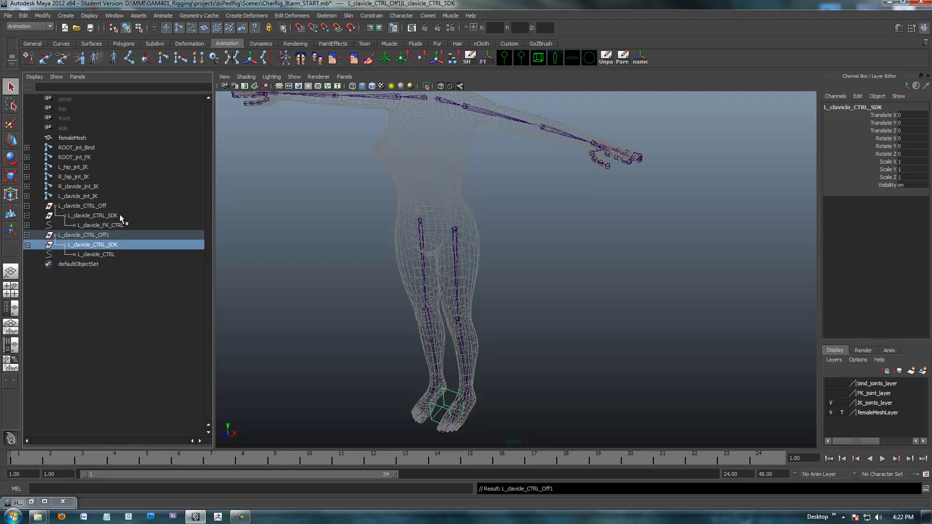
double_click(85, 208)
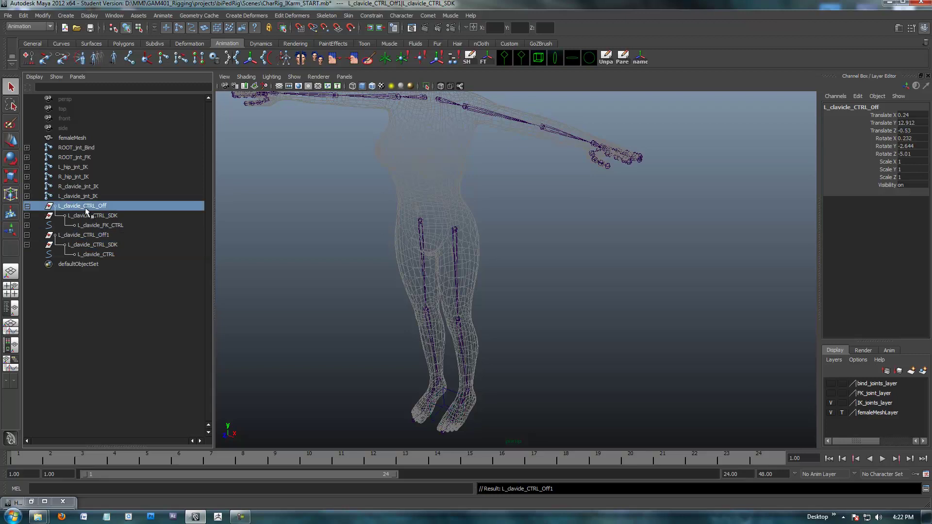
click(81, 207)
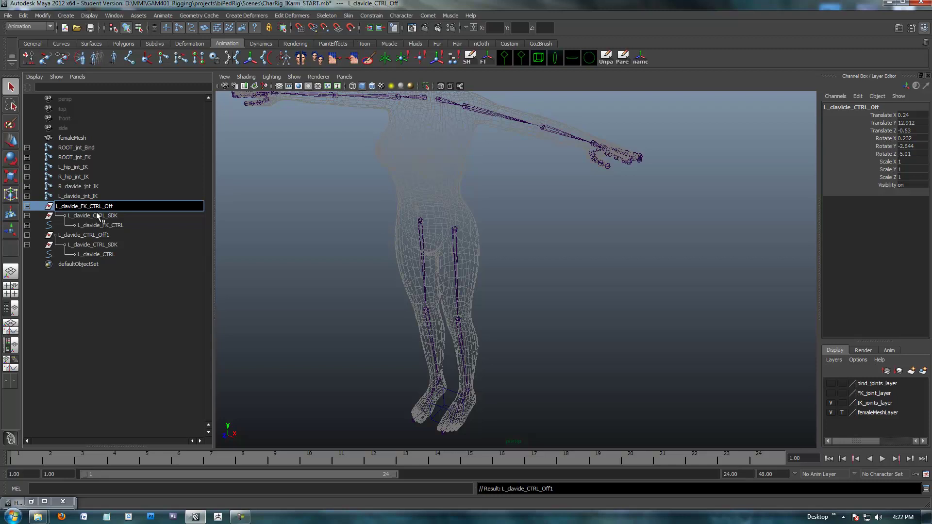
click(97, 214)
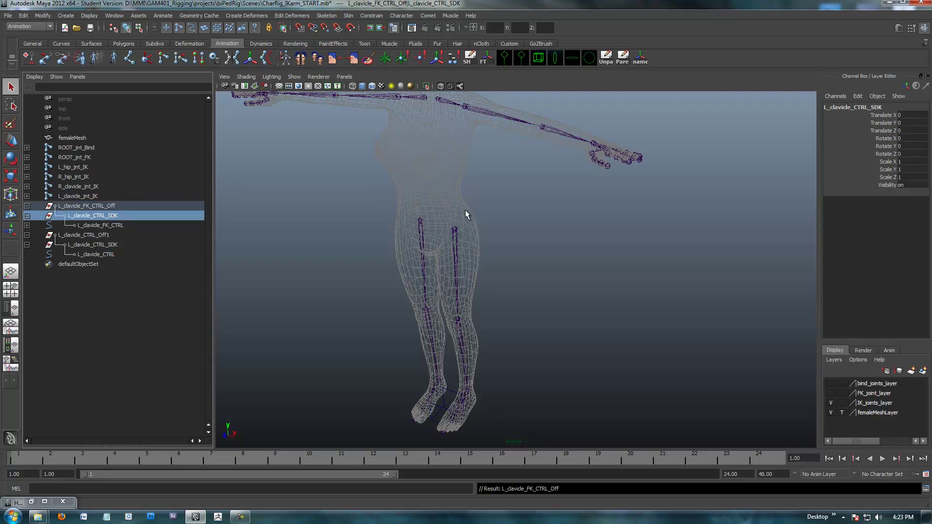
Rename the FK clavicle control's SDK group L_clavicle_FK_CTRL_SDK, check the control names below it, and collapse the FK hierarchy
double_click(96, 216)
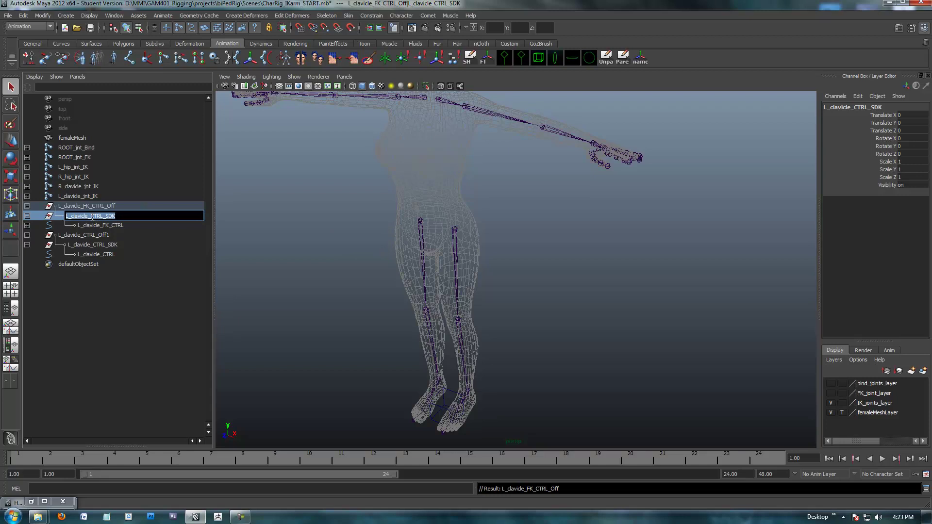
click(91, 216)
click(104, 236)
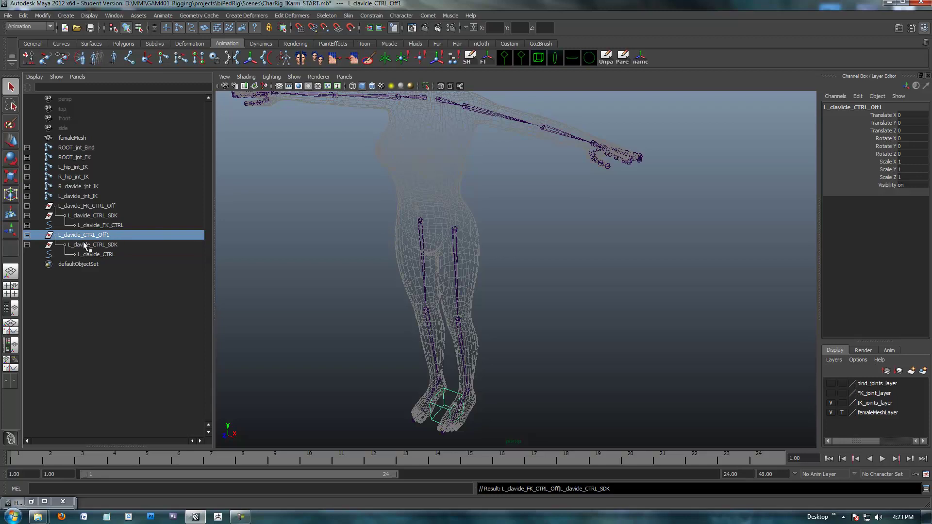
double_click(97, 214)
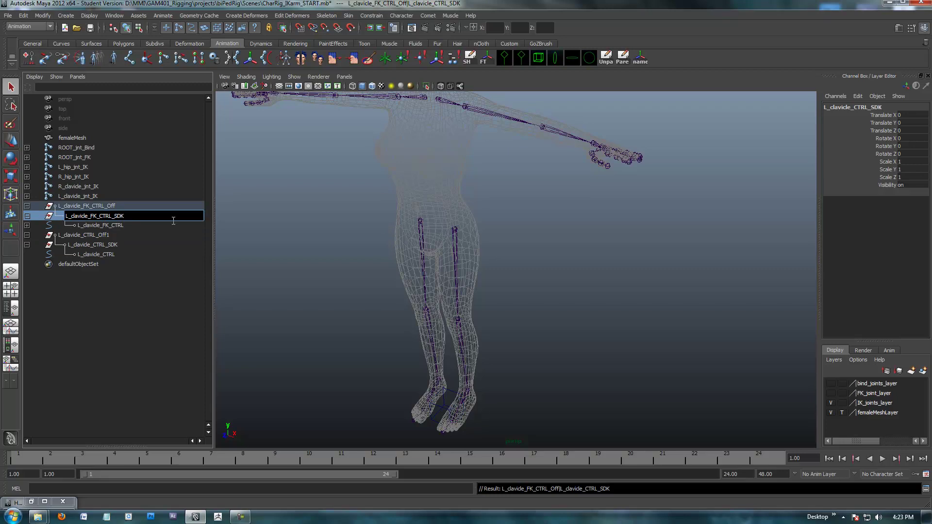
key(Return)
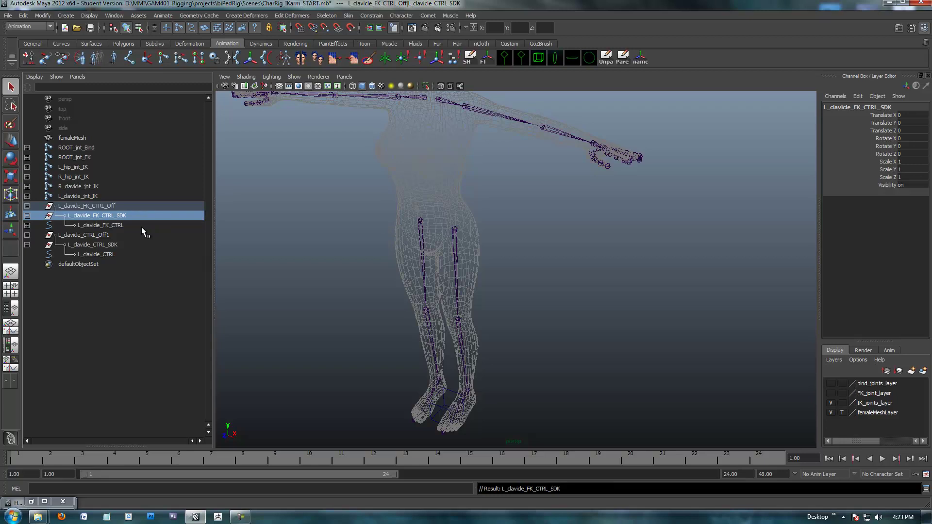
click(27, 226)
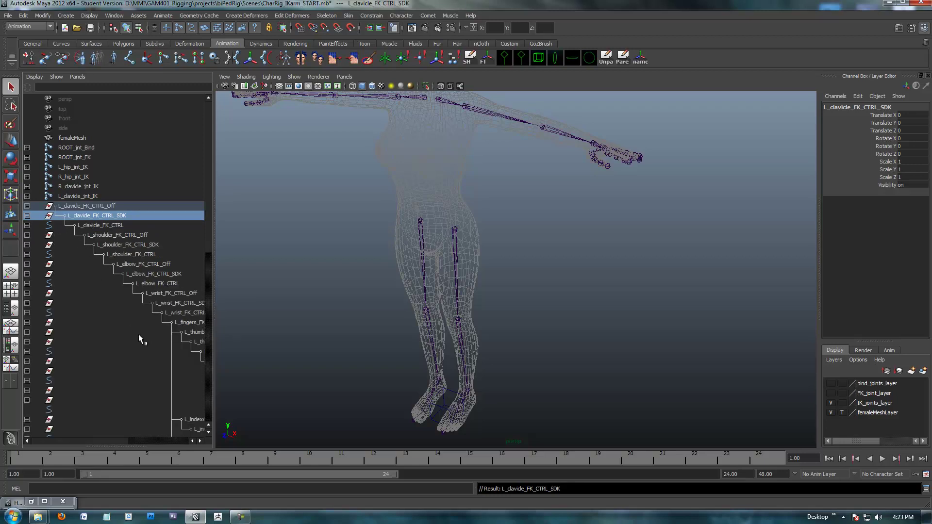
mouse_move(210, 241)
mouse_down()
mouse_move(219, 303)
mouse_move(210, 235)
mouse_up()
click(27, 206)
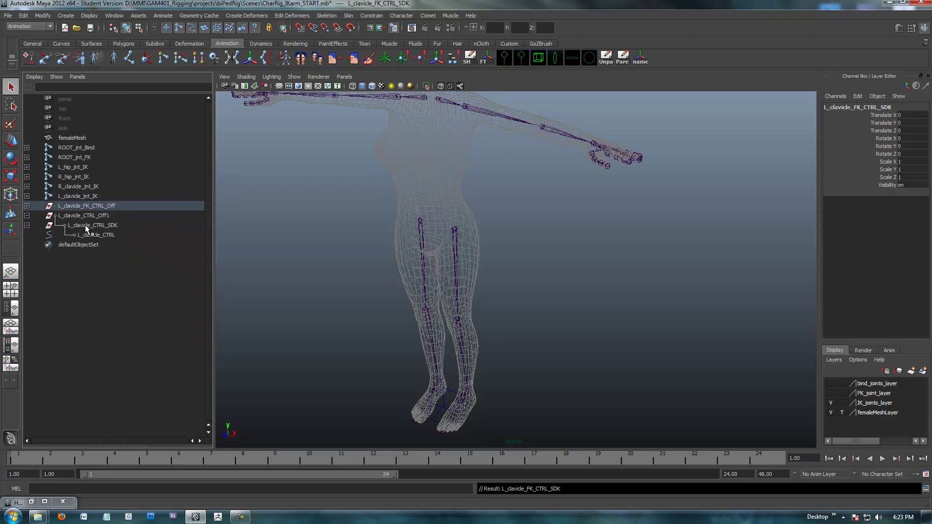
Rename the cube control's top offset group L_clavicle_CTRL_Off
double_click(102, 215)
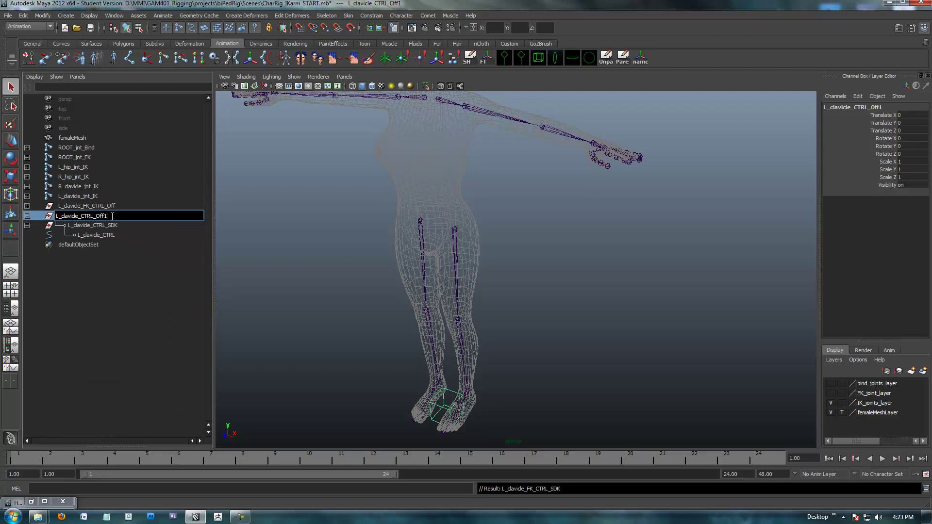
key(BackSpace)
key(Return)
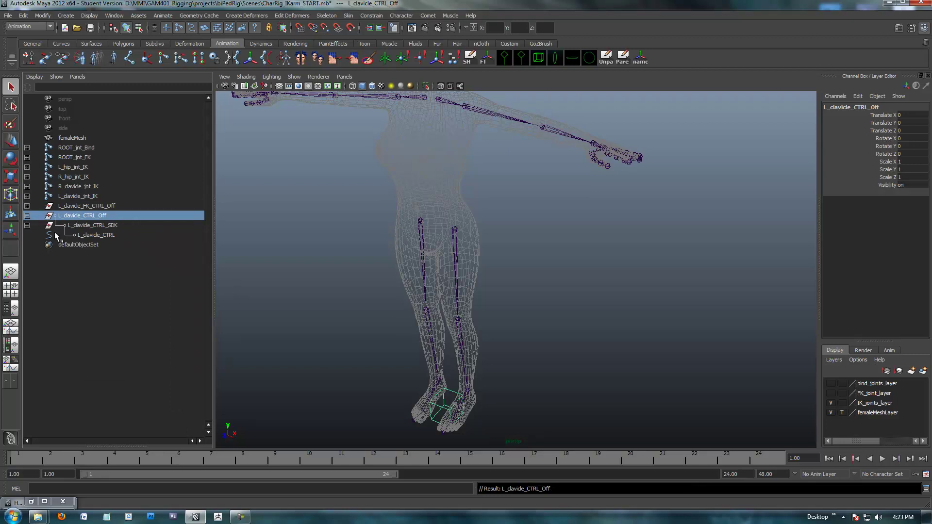
double_click(88, 219)
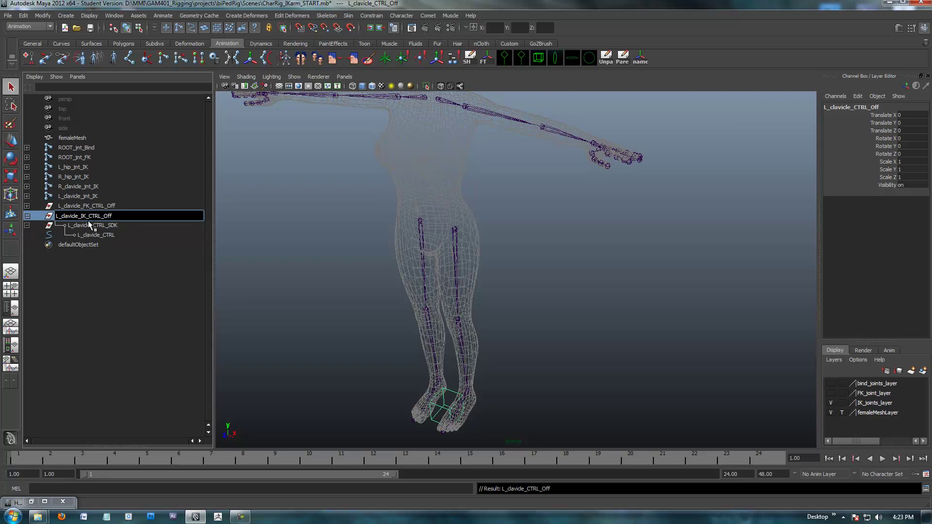
key(Return)
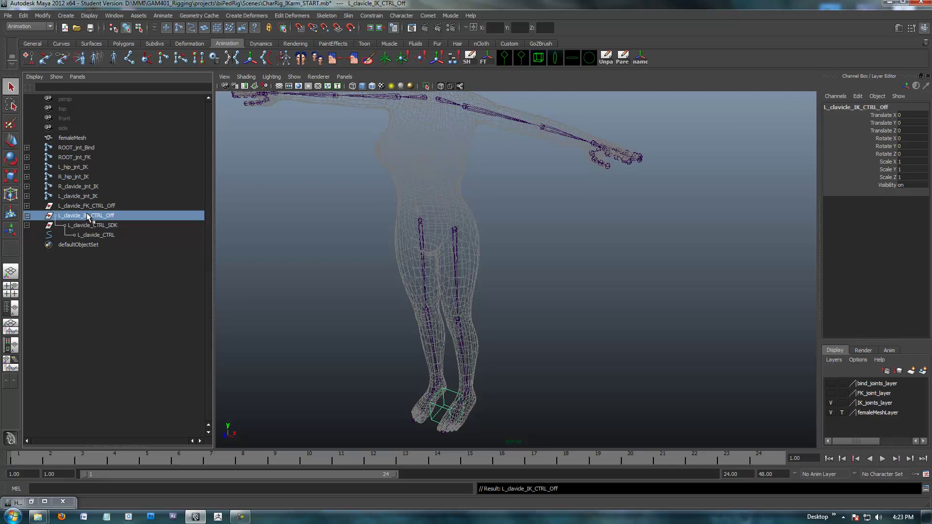
double_click(87, 214)
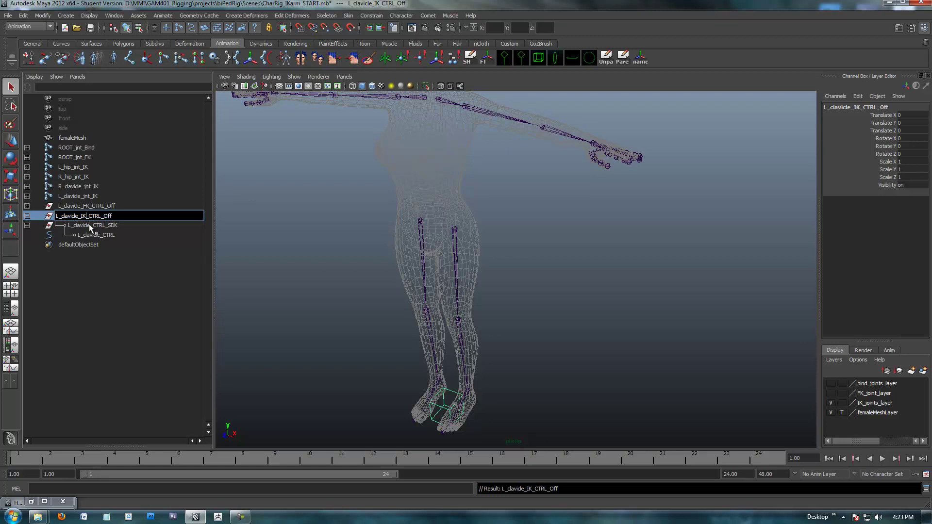
key(Return)
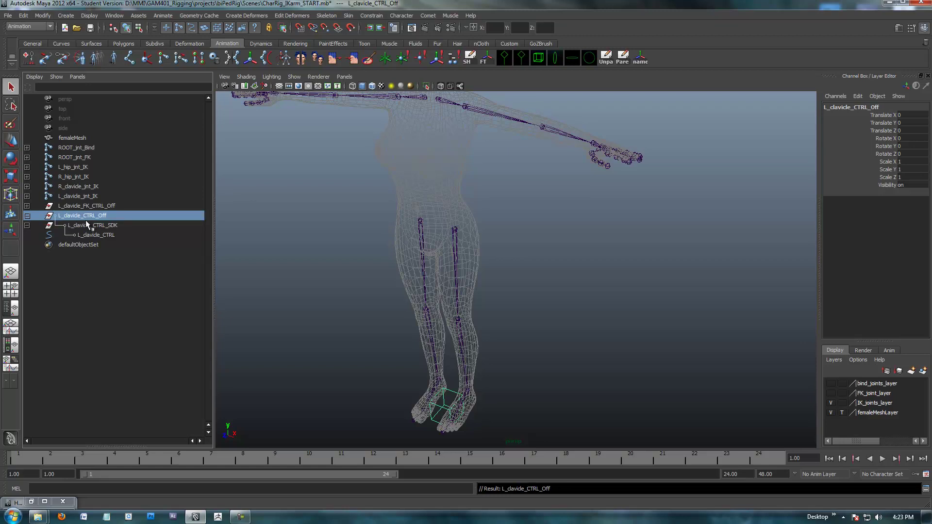
Parent the L_clavicle_CTRL_Off group under the left IK clavicle joint, L_clavicle_jnt_IK
alt+drag(624, 304, 409, 226)
shift+click(415, 181)
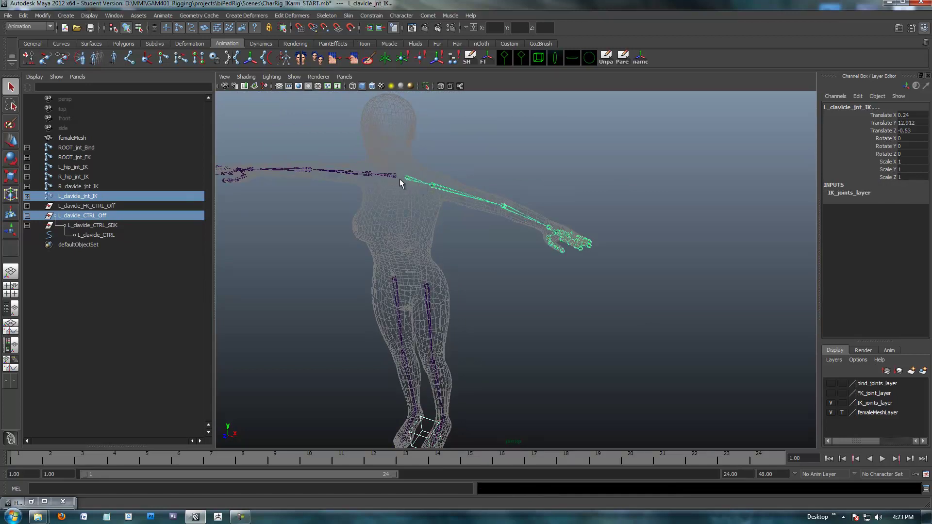
click(622, 57)
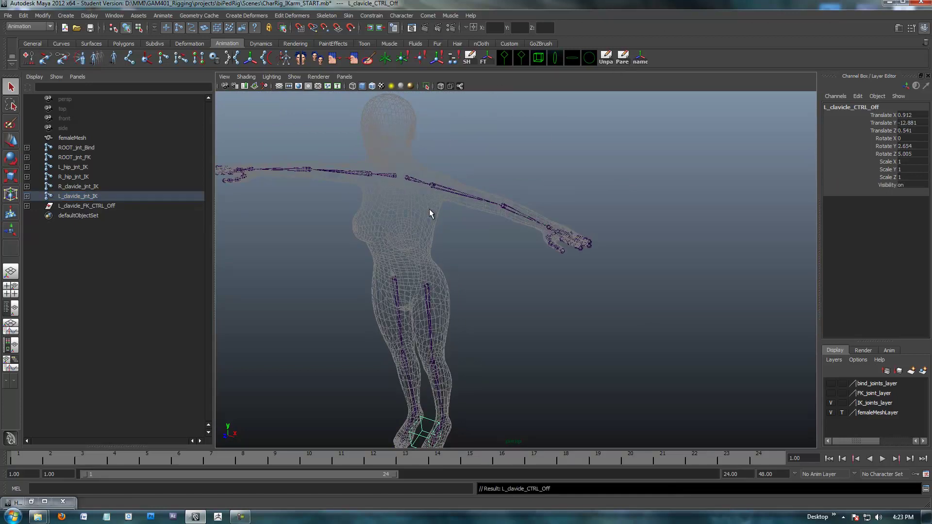
Set the control group's translate and rotate values to 0 to snap it to the joint, and unparent it
drag(924, 155, 919, 116)
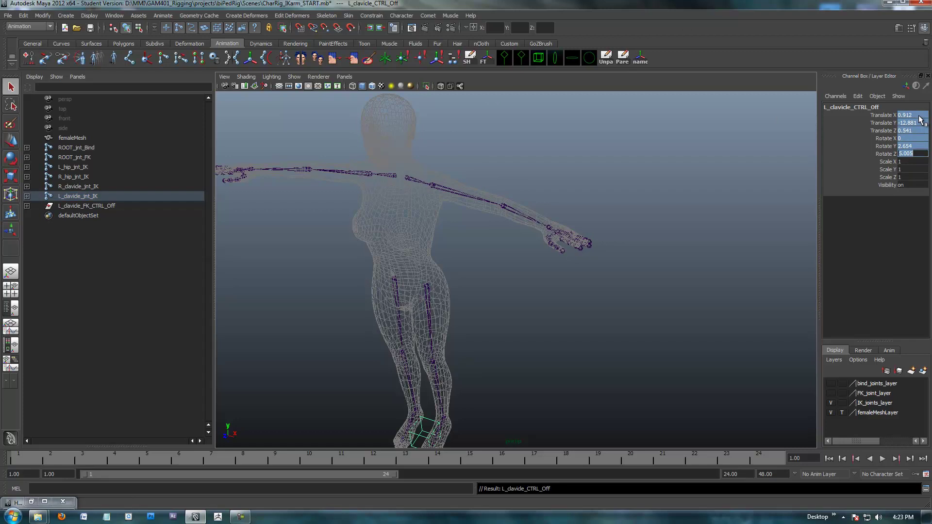
text(0)
key(Return)
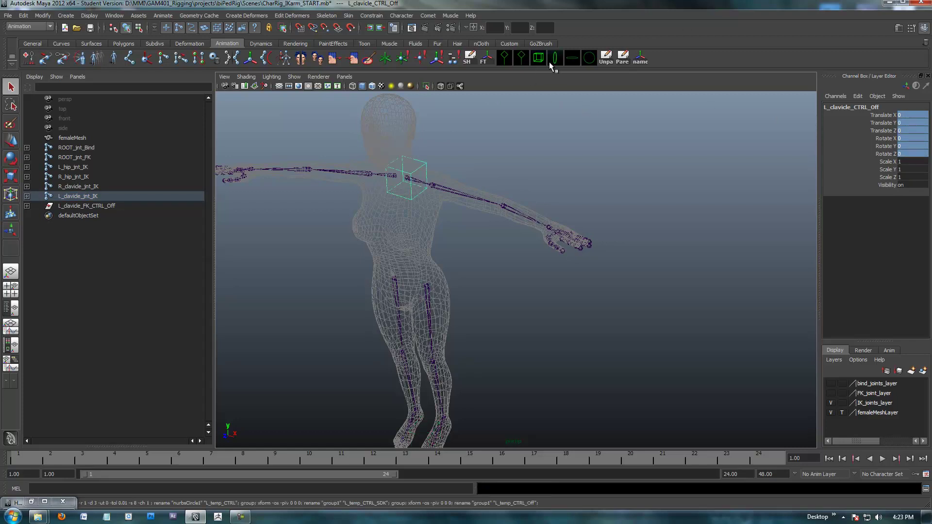
click(606, 57)
Select all the CVs of the cube control at the left clavicle and scale the shape down
alt+middle_drag(395, 232, 440, 254)
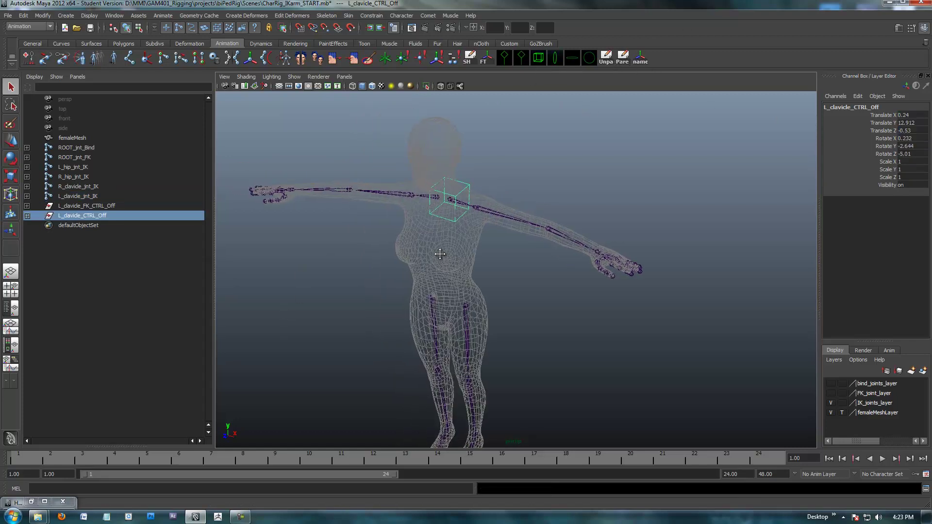
alt+drag(441, 254, 412, 258)
alt+right_drag(412, 257, 540, 256)
alt+drag(539, 256, 417, 257)
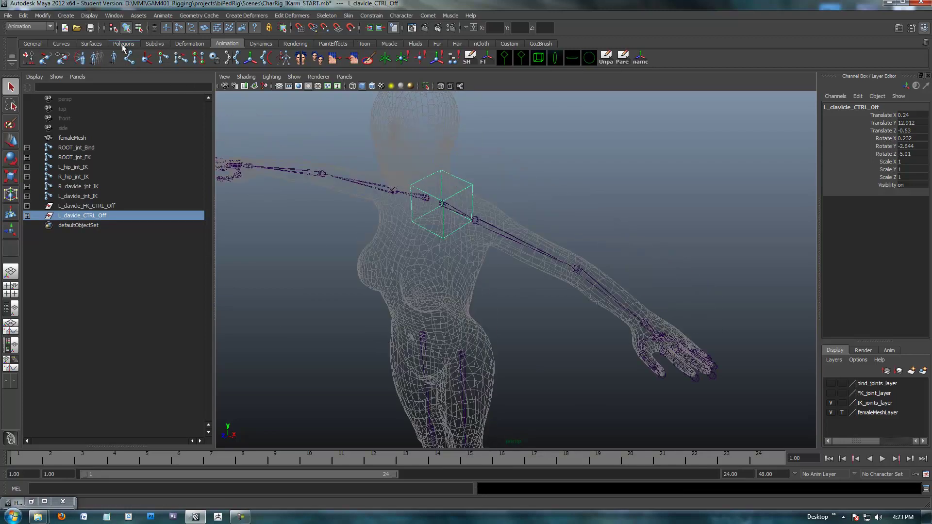
click(139, 28)
drag(384, 147, 500, 250)
key(r)
mouse_move(442, 203)
mouse_down()
mouse_move(416, 215)
mouse_move(455, 200)
mouse_up()
Move the cube control's CVs above and behind the left shoulder, adjust their scale, and return to object selection
key(w)
alt+drag(393, 245, 411, 182)
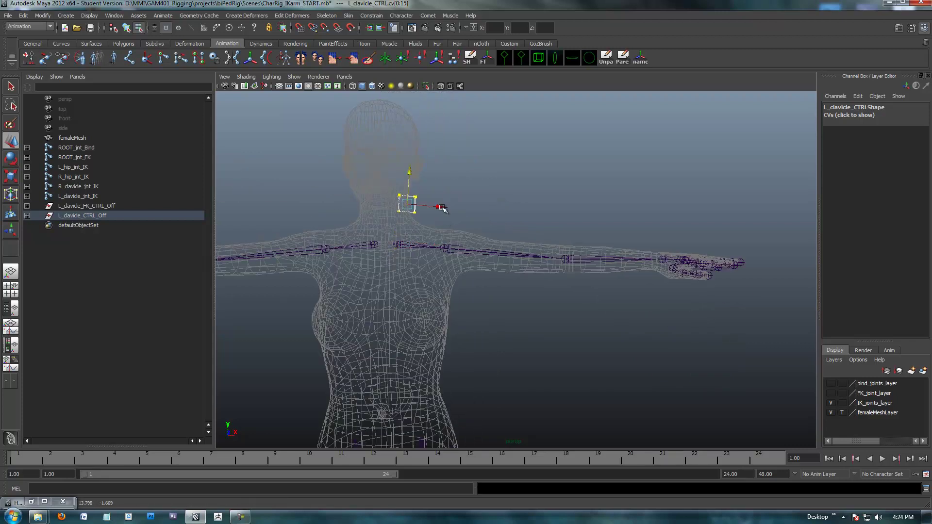
mouse_move(440, 208)
mouse_down()
mouse_move(454, 208)
mouse_move(468, 285)
mouse_move(423, 277)
mouse_move(458, 275)
mouse_move(439, 266)
mouse_move(420, 231)
mouse_move(440, 204)
mouse_up()
key(r)
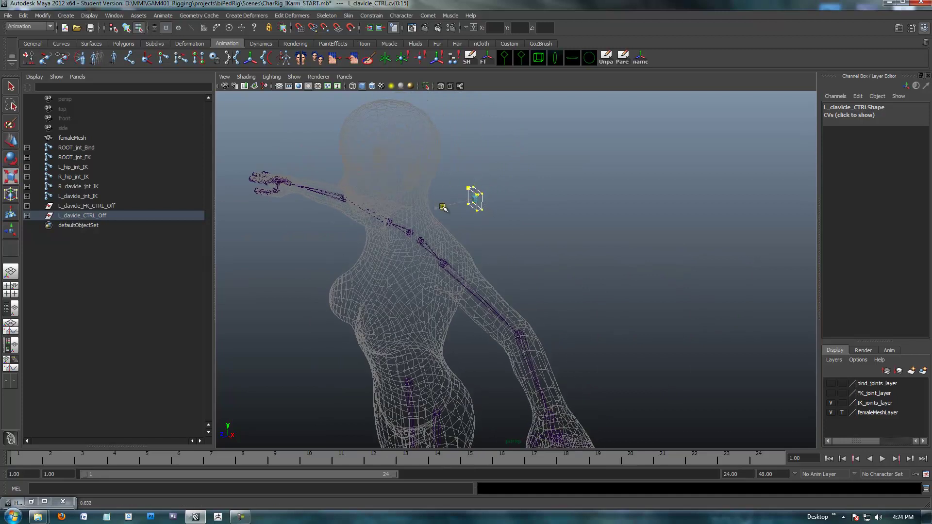
click(126, 27)
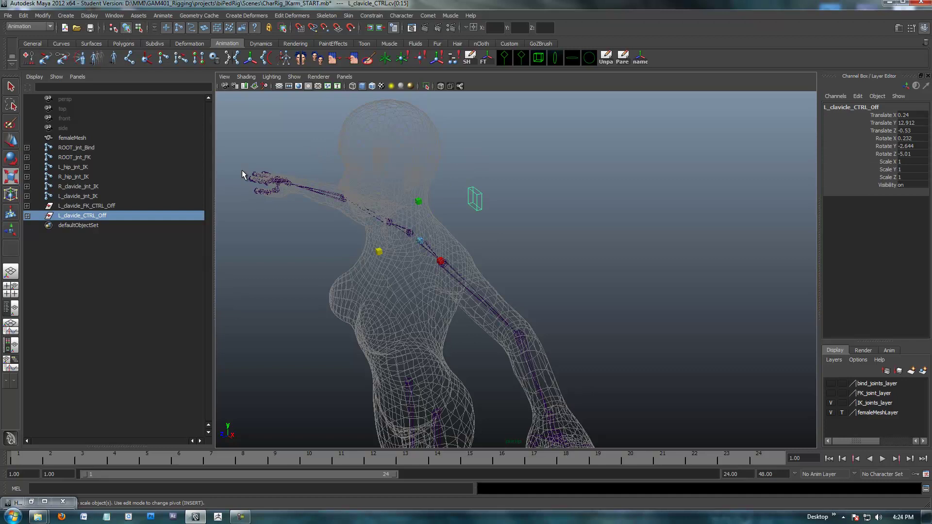
alt+drag(421, 318, 439, 279)
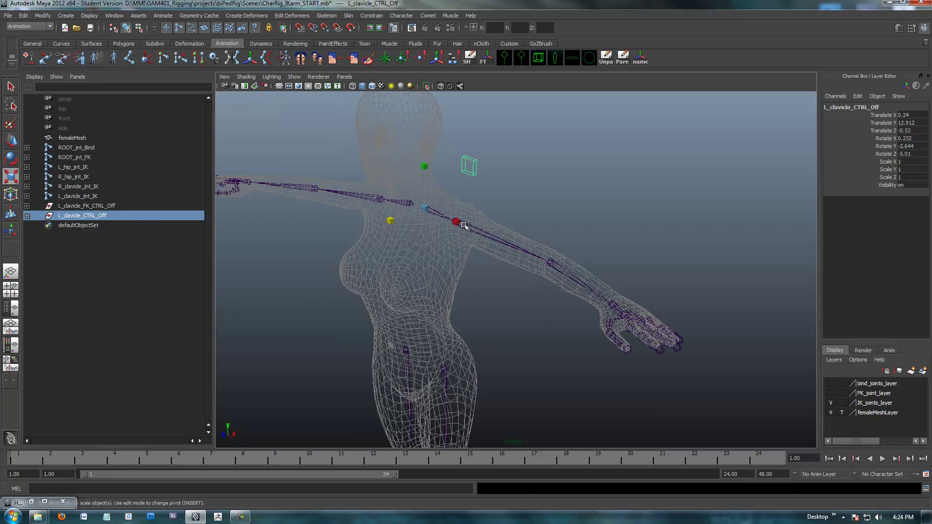
alt+drag(407, 231, 433, 231)
scroll(434, 221, up, 1)
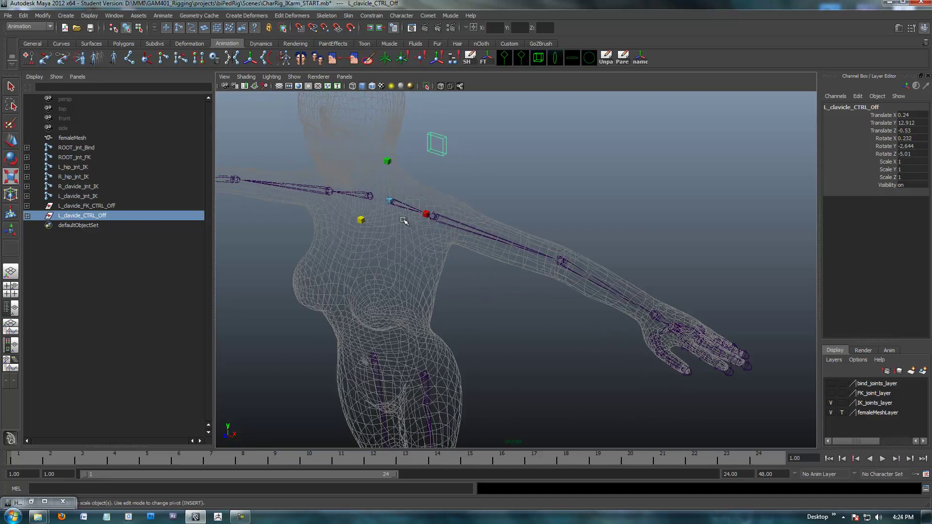
shift+click(406, 209)
alt+middle_drag(400, 242, 403, 244)
alt+drag(403, 244, 461, 243)
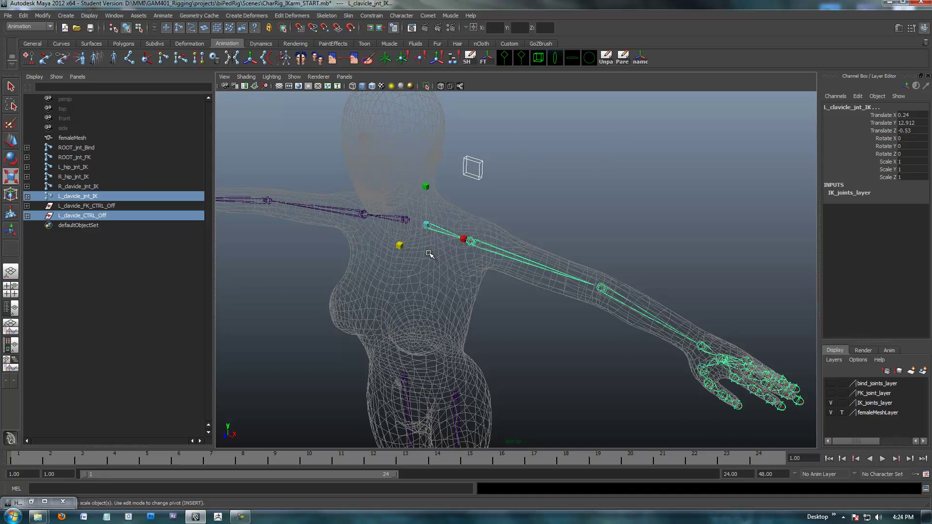
key(space)
click(558, 136)
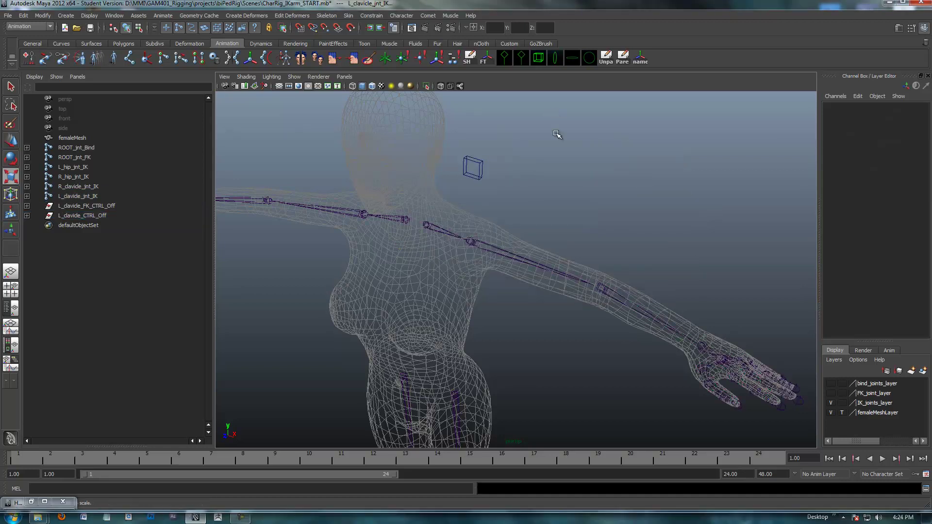
Orient-constrain the L_clavicle_jnt_IK joint to the cube control curve on all axes, without maintaining offset and with weight 1
click(474, 167)
click(443, 228)
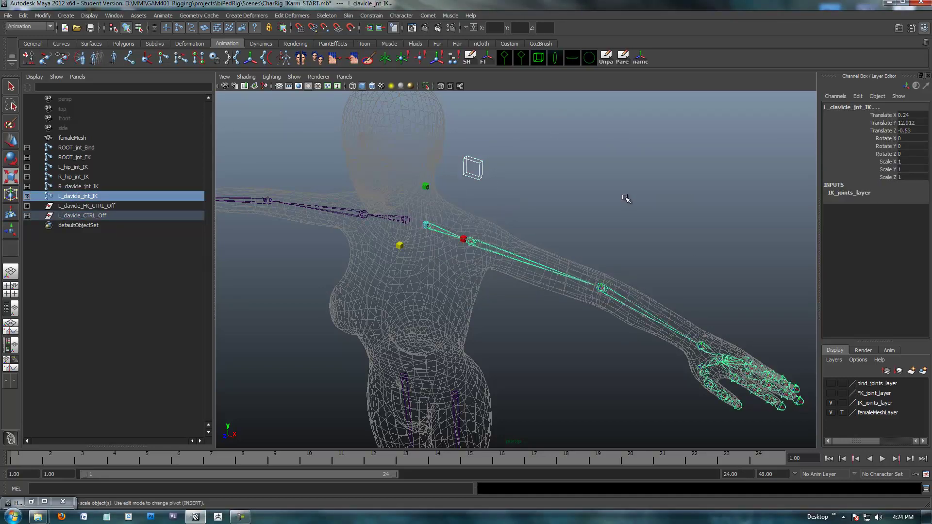
key(q)
key(space)
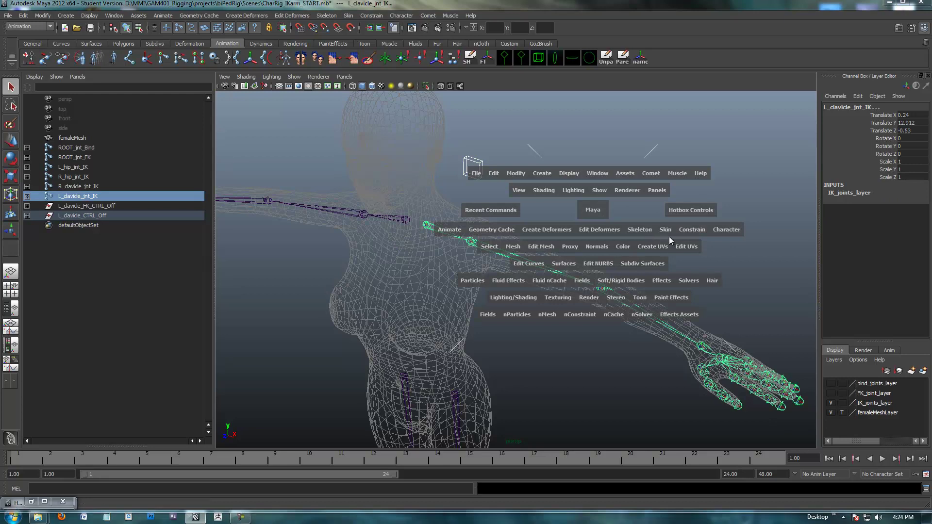
click(688, 230)
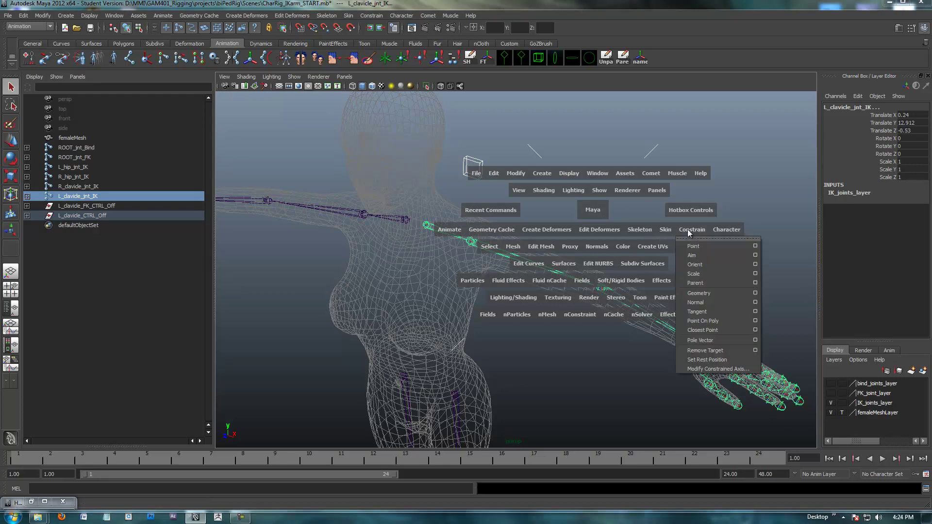
click(755, 265)
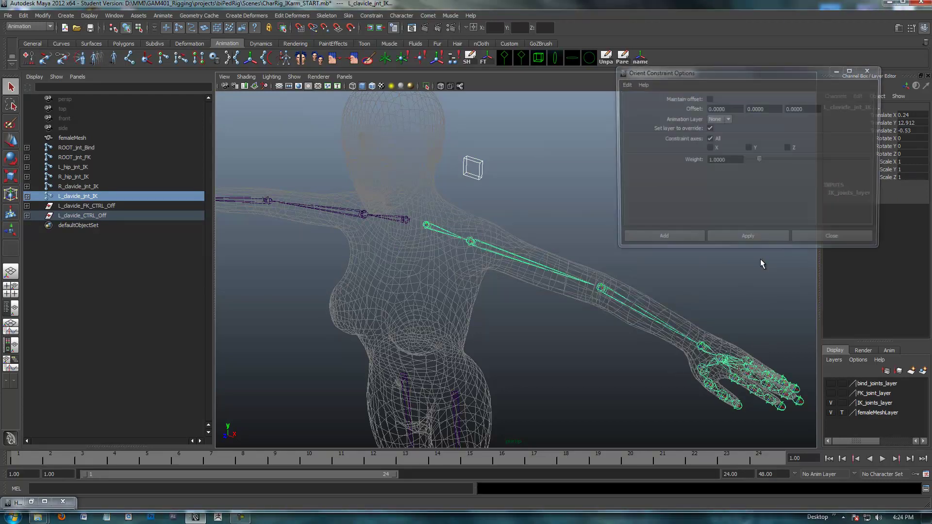
click(729, 243)
alt+drag(490, 279, 597, 311)
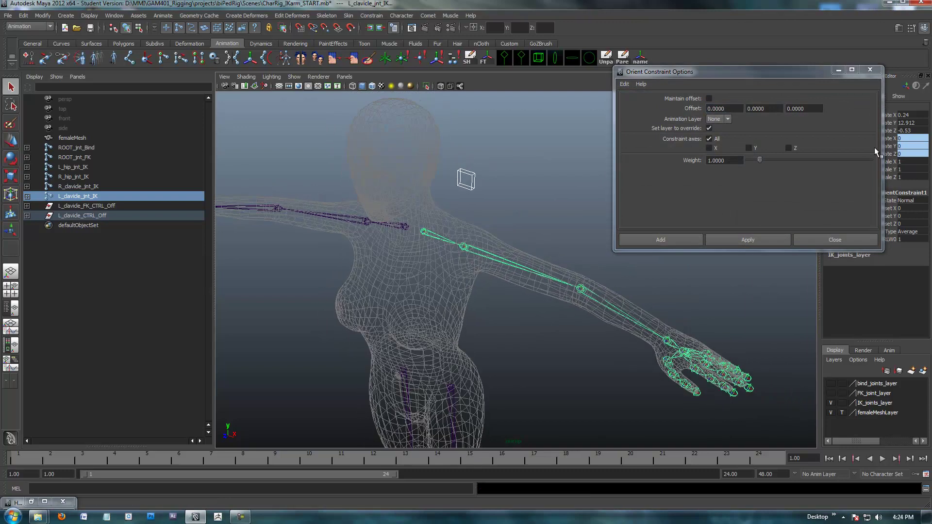
click(870, 70)
Lock and hide the translate and scale channels of the L_clavicle_jnt_IK joint
drag(886, 177, 889, 155)
alt+drag(598, 180, 441, 266)
alt+right_drag(441, 266, 573, 253)
alt+middle_drag(331, 215, 433, 224)
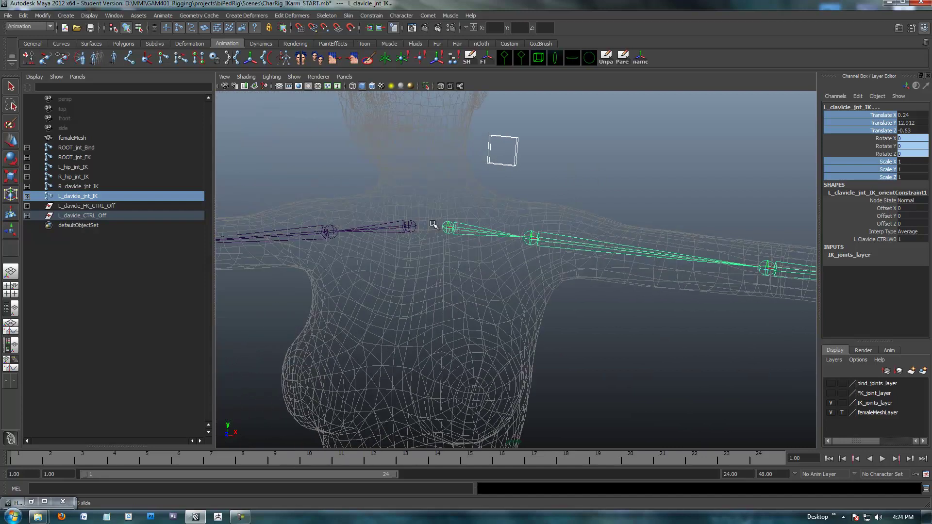
alt+drag(495, 272, 540, 245)
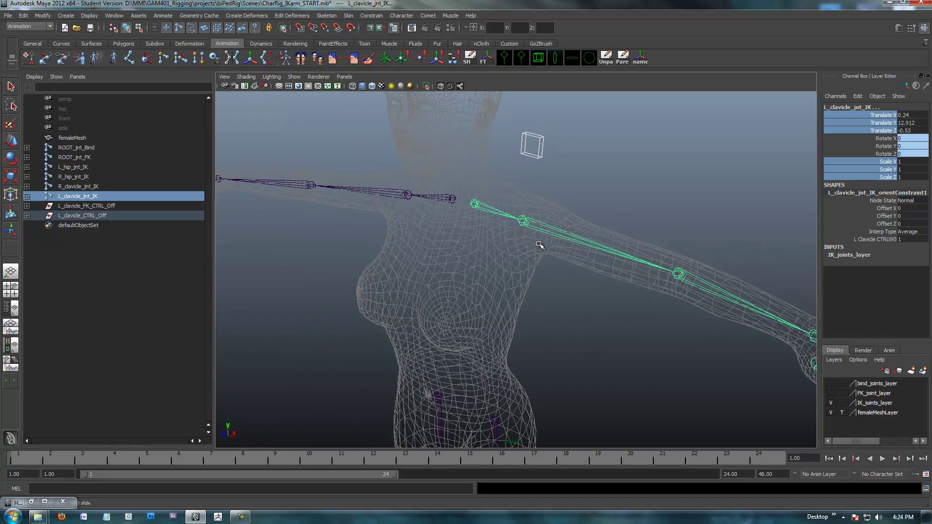
alt+middle_drag(560, 203, 527, 255)
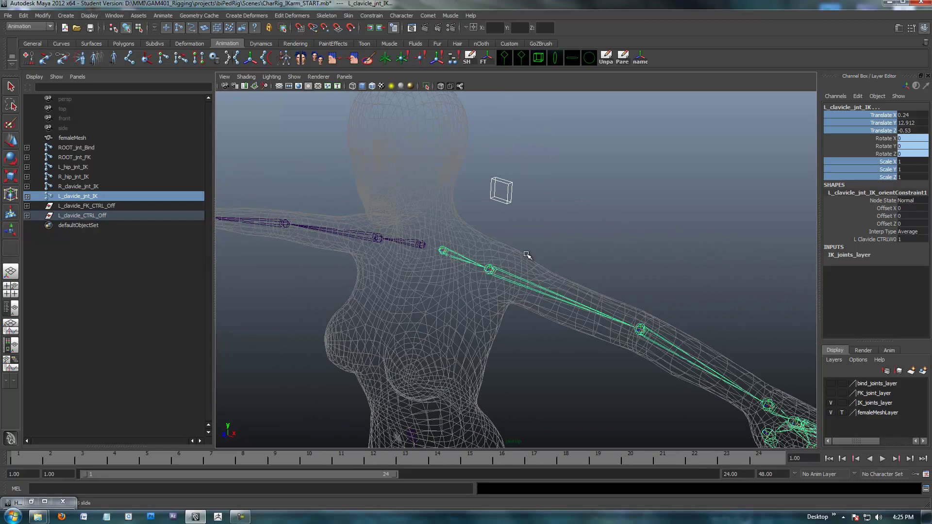
right_click(852, 165)
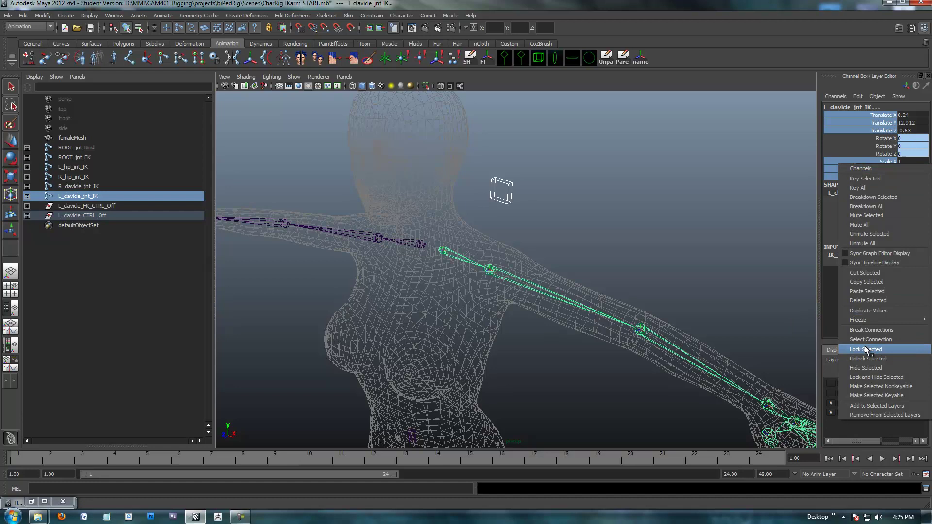
click(863, 377)
alt+drag(593, 213, 584, 219)
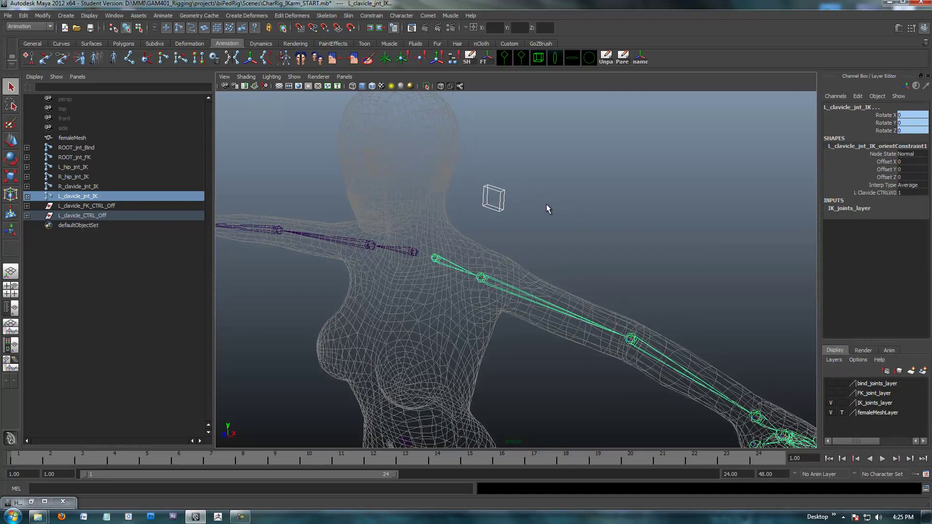
Test-rotate the left clavicle control to check that the IK arm follows, undoing each rotation
drag(513, 172, 487, 198)
alt+middle_drag(608, 219, 600, 211)
alt+drag(601, 211, 533, 175)
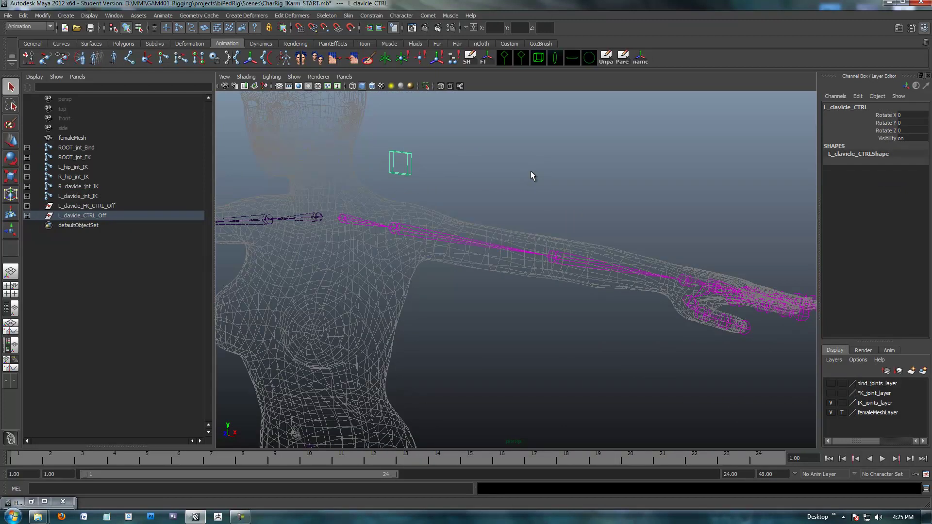
key(e)
drag(371, 204, 379, 191)
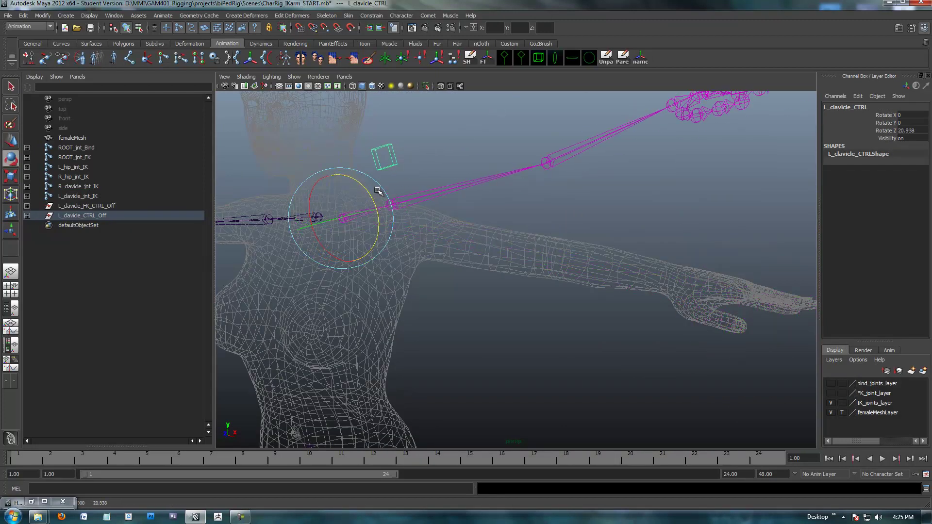
key(ctrl+z)
alt+drag(425, 254, 444, 252)
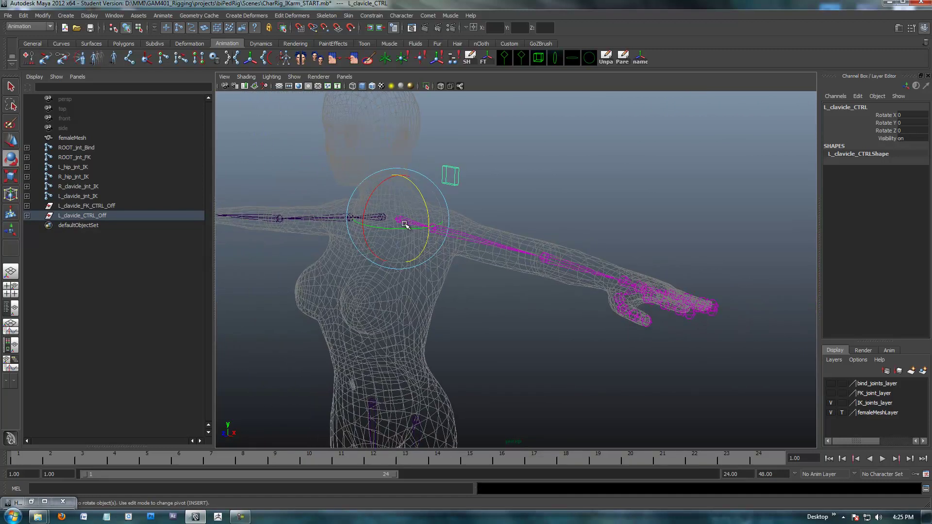
drag(404, 224, 409, 230)
key(ctrl+z)
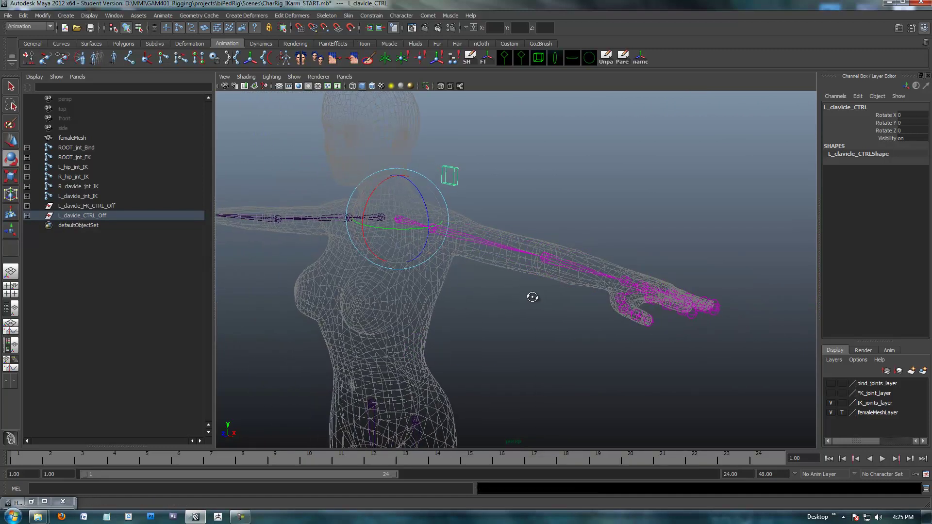
Create a new cube control curve with its parent groups at the origin
alt+drag(530, 293, 582, 308)
alt+middle_drag(582, 307, 530, 187)
alt+right_drag(531, 188, 545, 235)
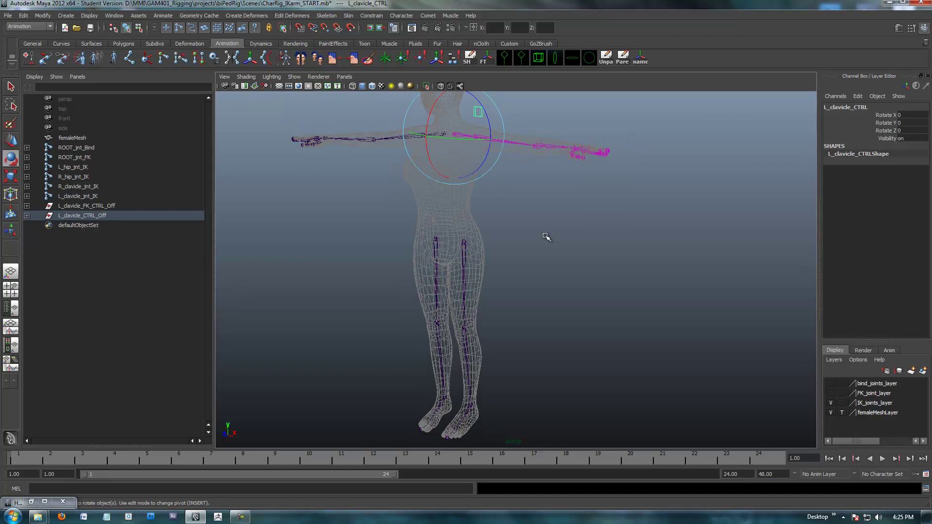
alt+drag(545, 235, 577, 260)
click(575, 272)
alt+middle_drag(549, 260, 544, 188)
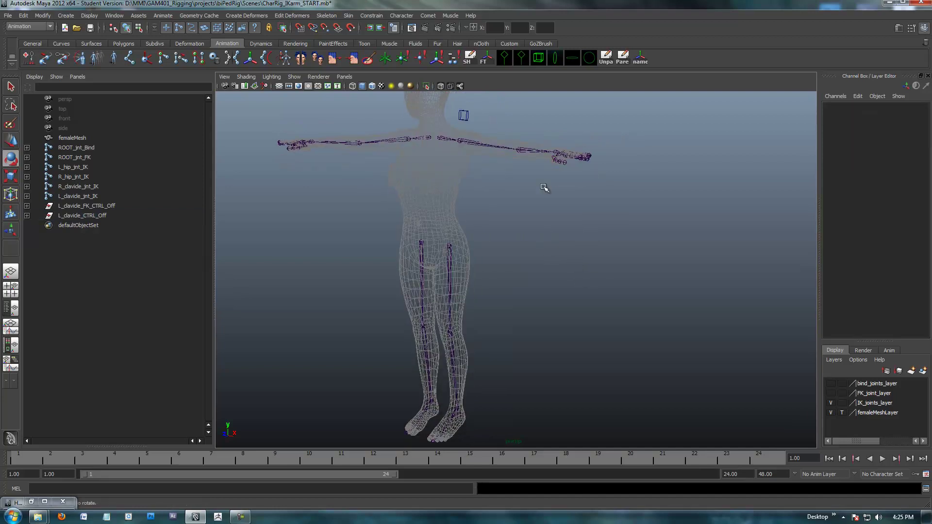
click(538, 59)
alt+drag(559, 283, 514, 297)
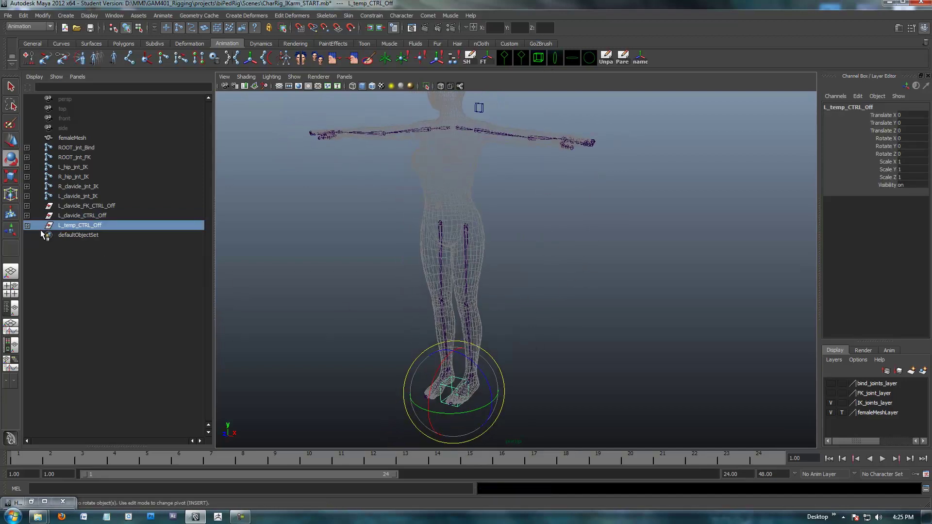
Expand the new control's hierarchy and rename the L_temp_CTRL curve as L_shoulder_CTRL
click(27, 225)
double_click(89, 244)
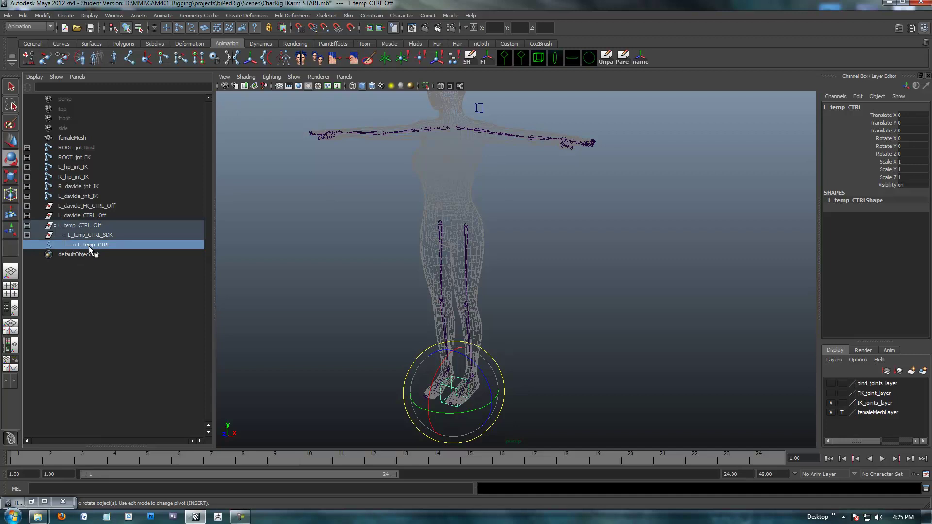
drag(92, 245, 87, 246)
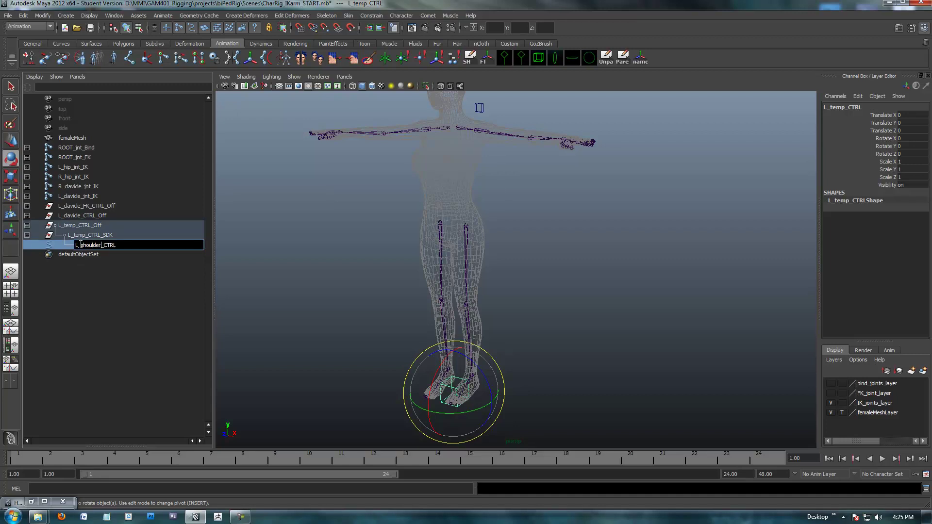
key(Return)
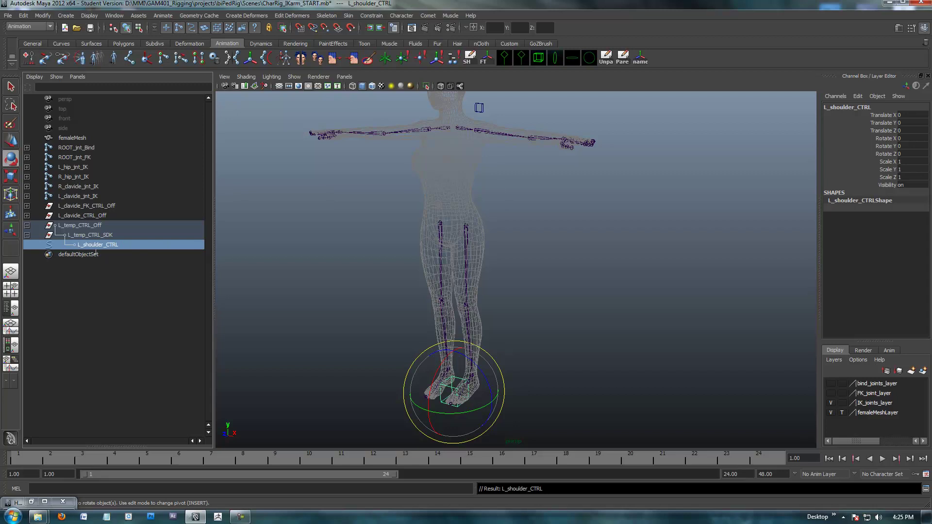
Rename the control's two parent groups as L_shoulder_CTRL_SDK and L_shoulder_CTRL_Off
double_click(96, 246)
double_click(100, 236)
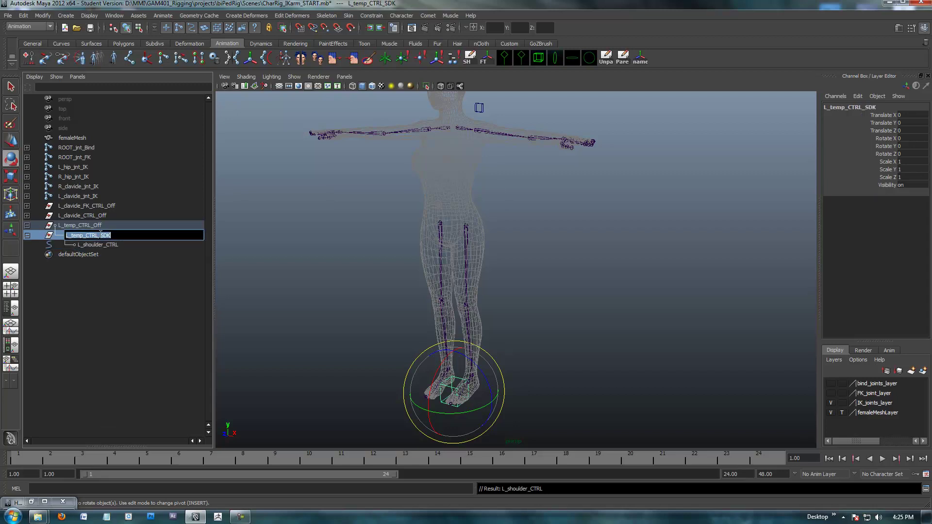
text(L_shoulder_CTRL)
key(Return)
double_click(92, 226)
drag(87, 226, 57, 226)
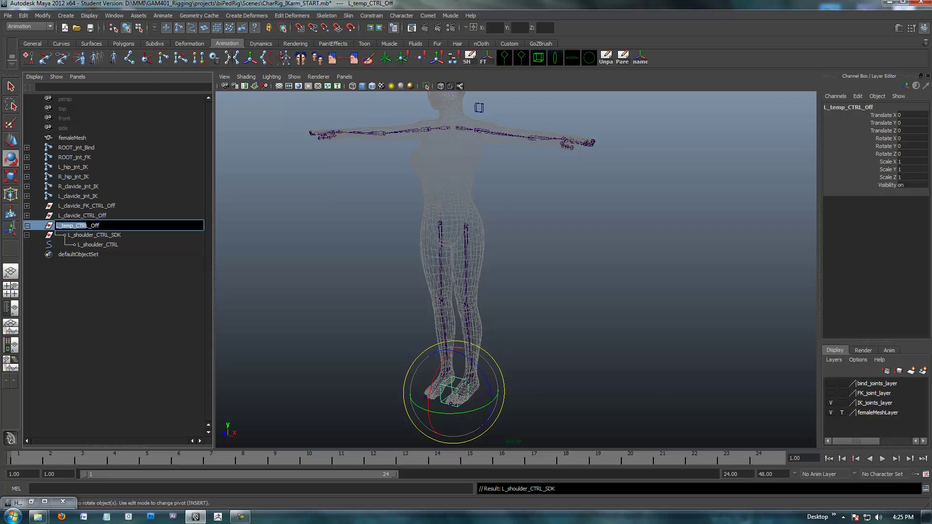
text(L_shoulder_CTRL)
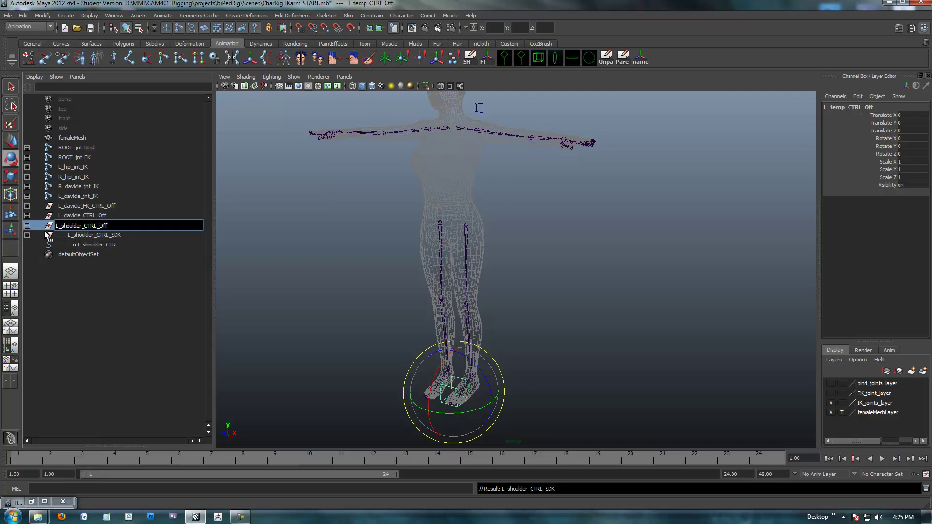
click(94, 237)
click(91, 225)
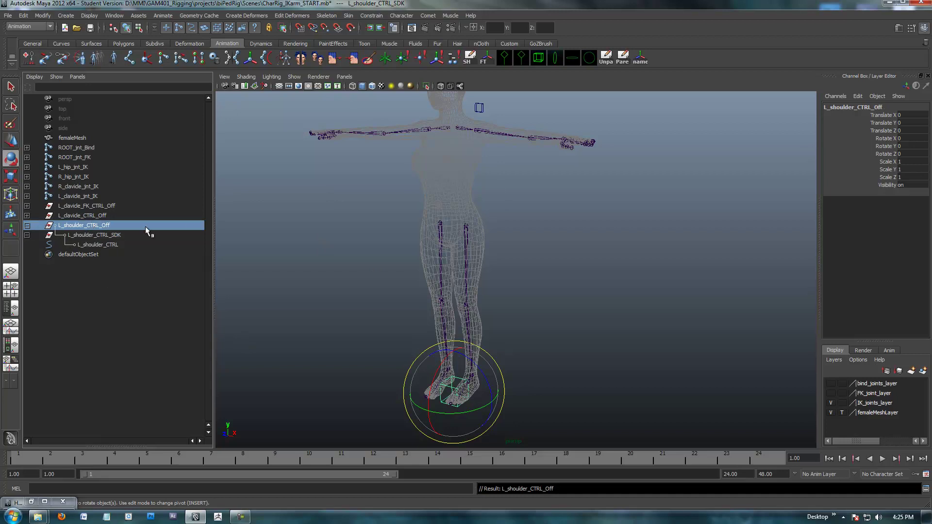
Parent the L_shoulder_CTRL_Off group under the L_shoulder_jnt_IK joint
alt+right_drag(510, 242, 453, 224)
alt+middle_drag(452, 224, 433, 278)
alt+right_drag(433, 279, 544, 288)
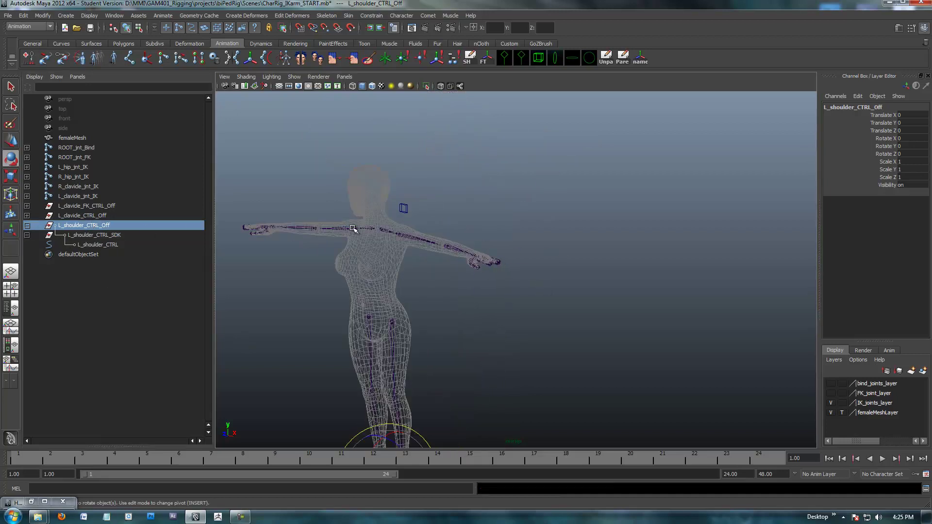
shift+click(406, 237)
alt+right_drag(406, 250, 670, 273)
alt+middle_drag(479, 163, 629, 210)
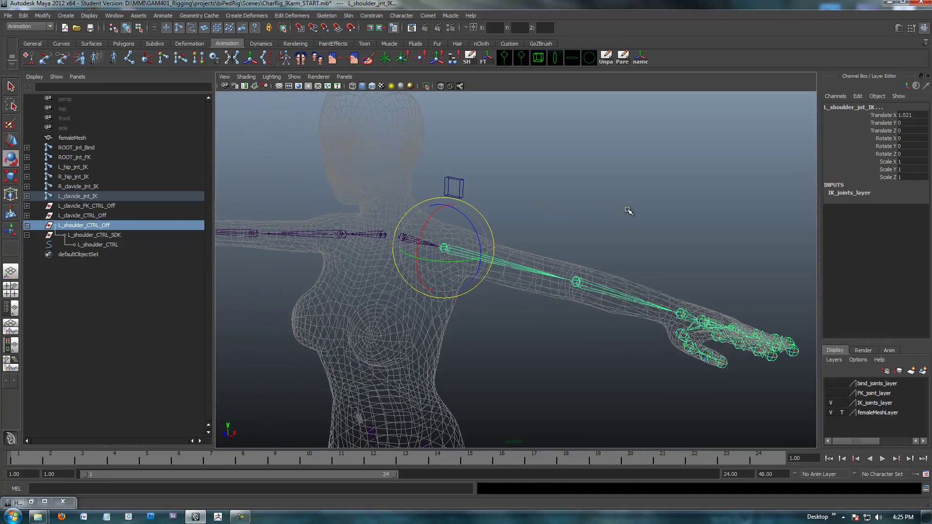
alt+drag(629, 210, 609, 206)
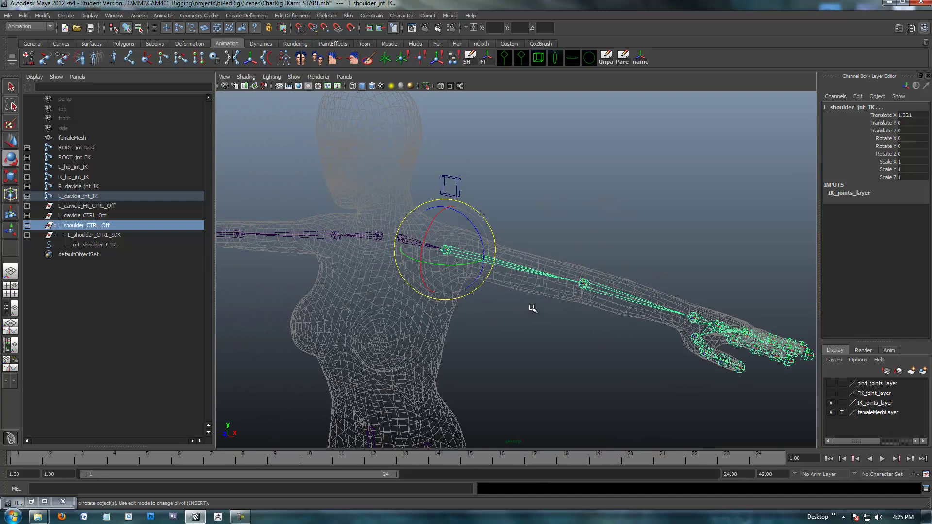
click(623, 57)
Set all translate and rotate values of L_shoulder_CTRL_Off to 0 and unparent it from the shoulder joint
drag(921, 154, 909, 115)
text(0)
key(Return)
key(e)
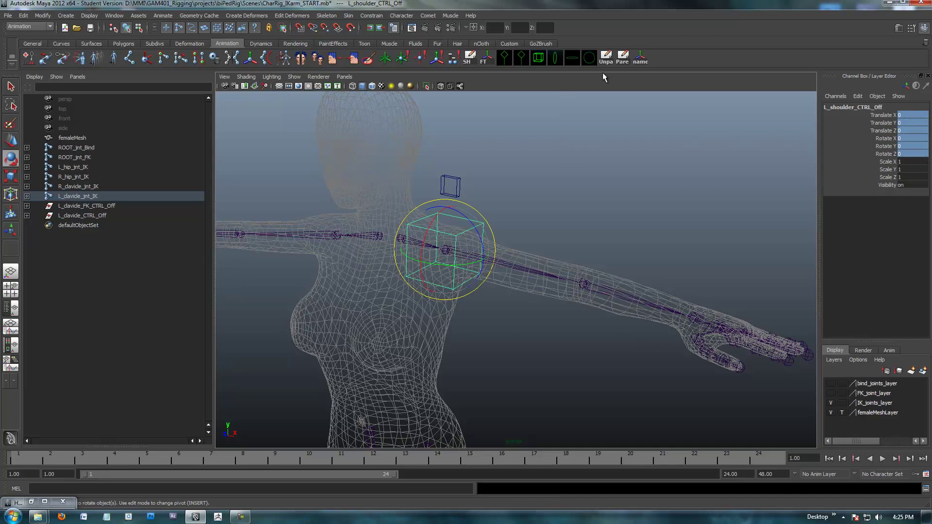
click(605, 57)
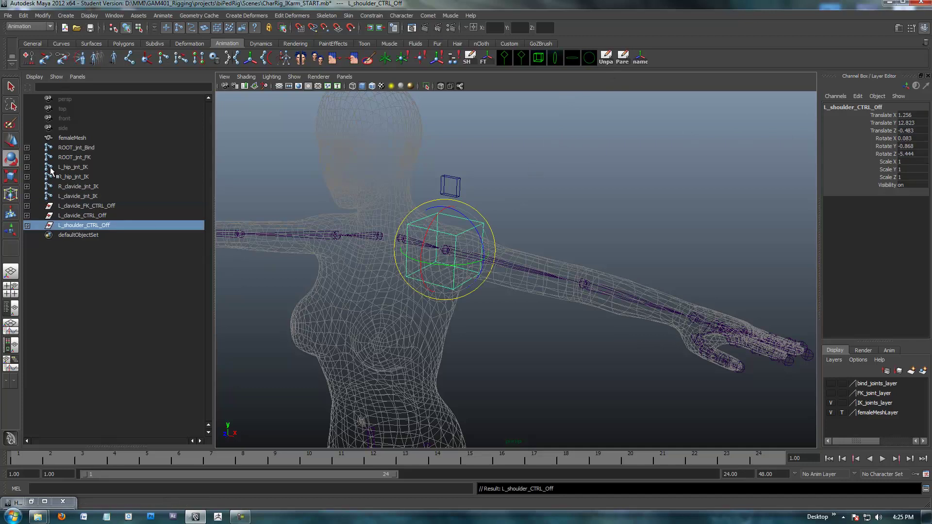
Select all CVs of the L_shoulder_CTRL cube and scale them thinner along the X axis
click(138, 27)
alt+drag(408, 250, 474, 316)
drag(412, 214, 500, 284)
key(r)
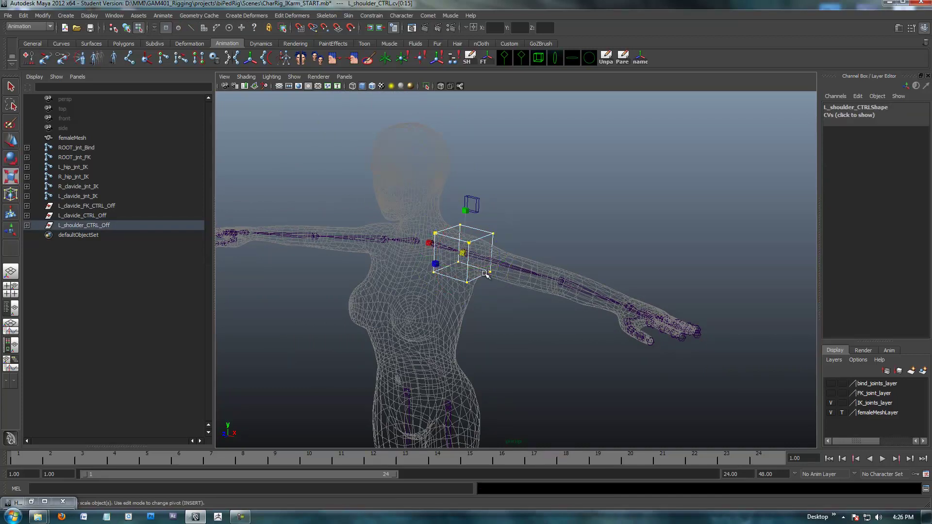
drag(430, 243, 456, 252)
key(r)
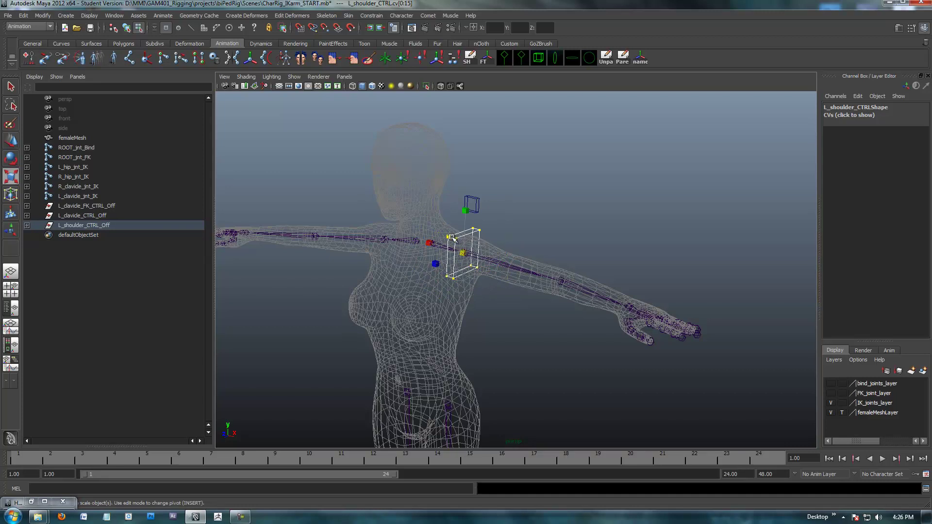
Rotate the shoulder control's CVs to angle the shape around the shoulder and move them outward along the arm
key(e)
drag(455, 221, 439, 255)
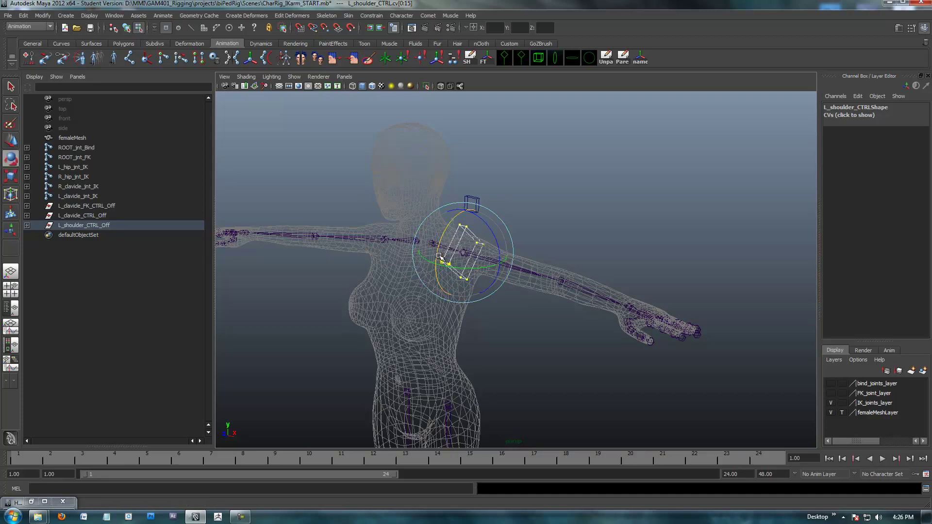
alt+drag(226, 321, 353, 305)
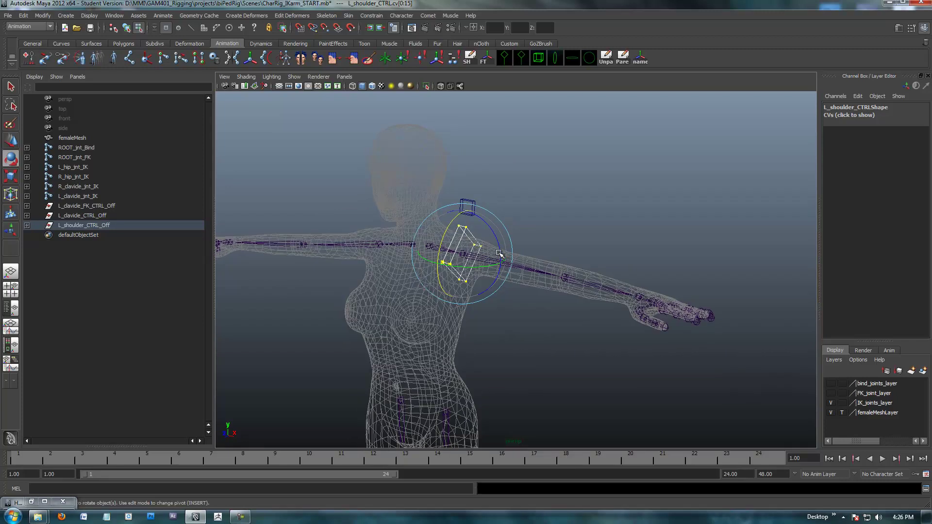
drag(499, 253, 466, 266)
key(w)
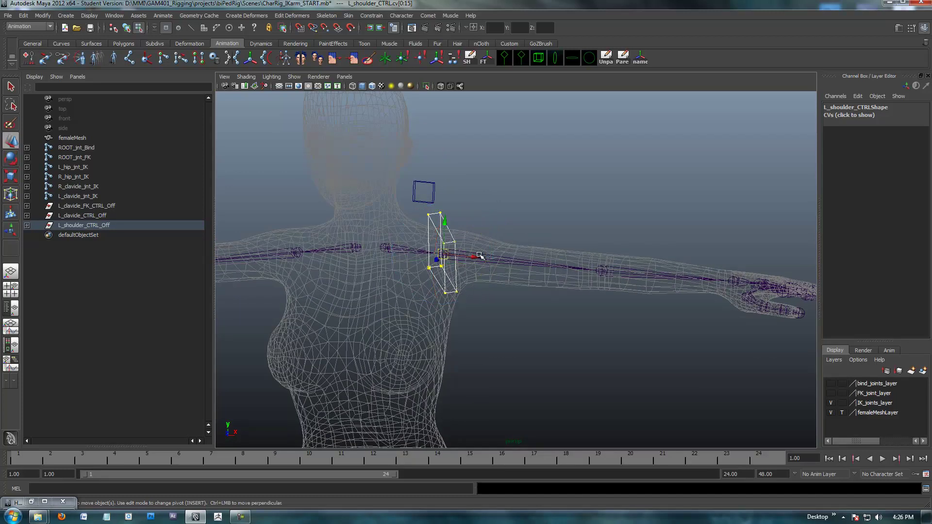
mouse_move(542, 328)
alt+mouse_down()
mouse_move(482, 327)
mouse_move(540, 322)
alt+mouse_up()
Scale the shoulder control's CVs to fit around the shoulder and make the shape thinner along X
key(r)
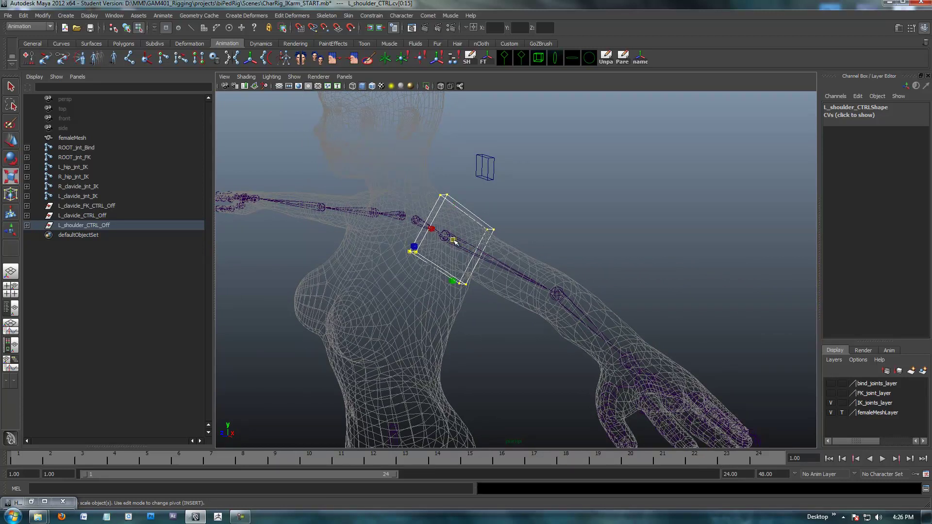
drag(453, 240, 369, 301)
alt+drag(552, 325, 520, 327)
alt+drag(231, 298, 279, 321)
scroll(297, 316, down, 2)
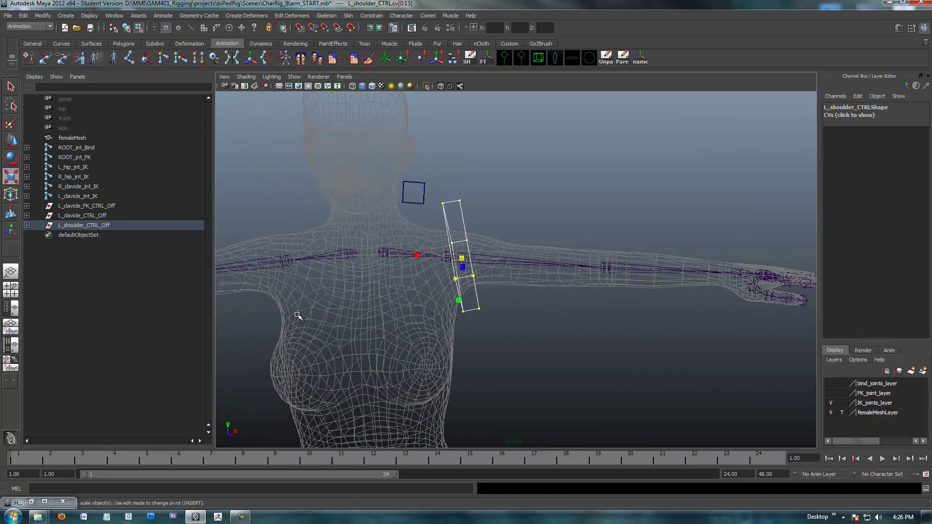
alt+middle_drag(297, 316, 295, 326)
drag(414, 264, 430, 265)
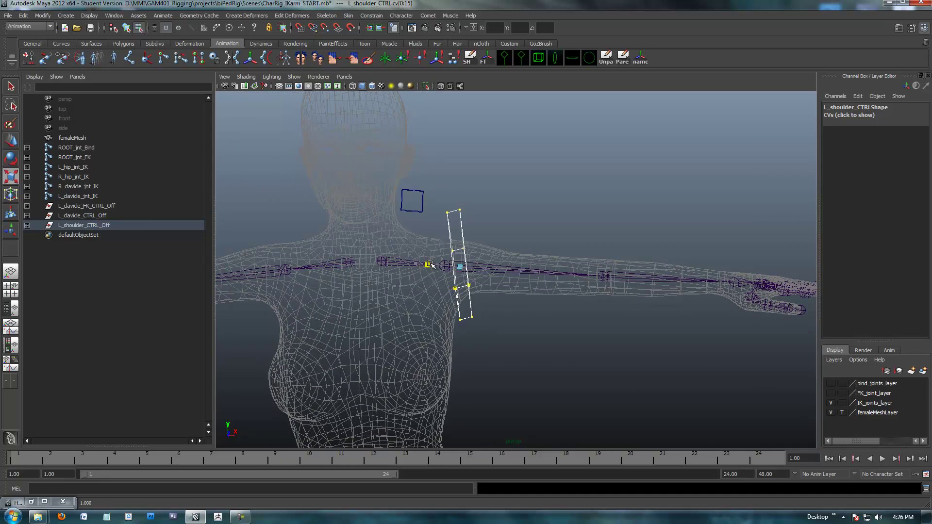
Switch the Scale tool's axes to World, deselect the CVs and return to object selection
alt+drag(656, 323, 526, 327)
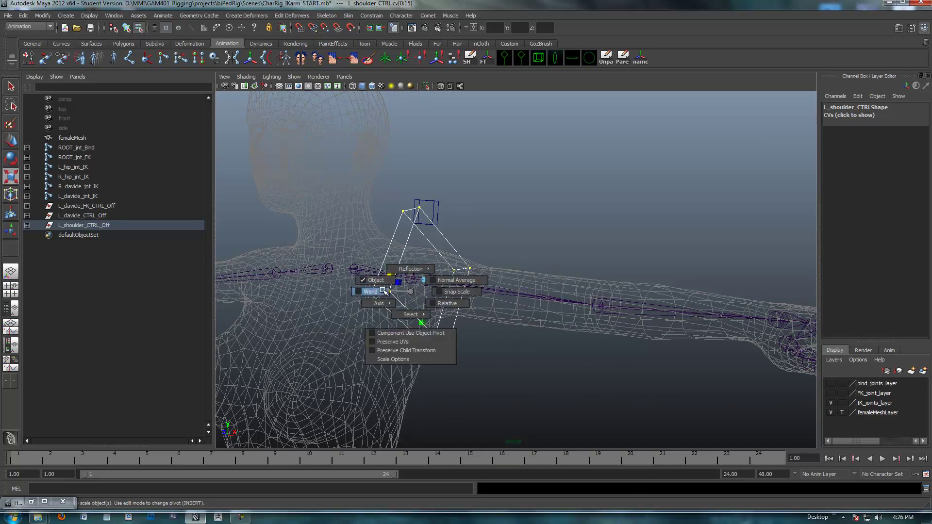
alt+drag(352, 313, 392, 321)
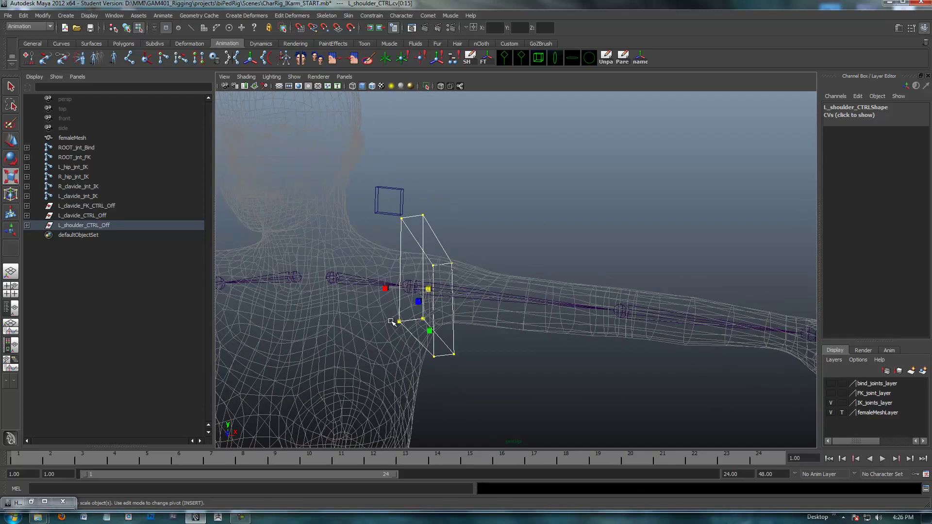
click(382, 281)
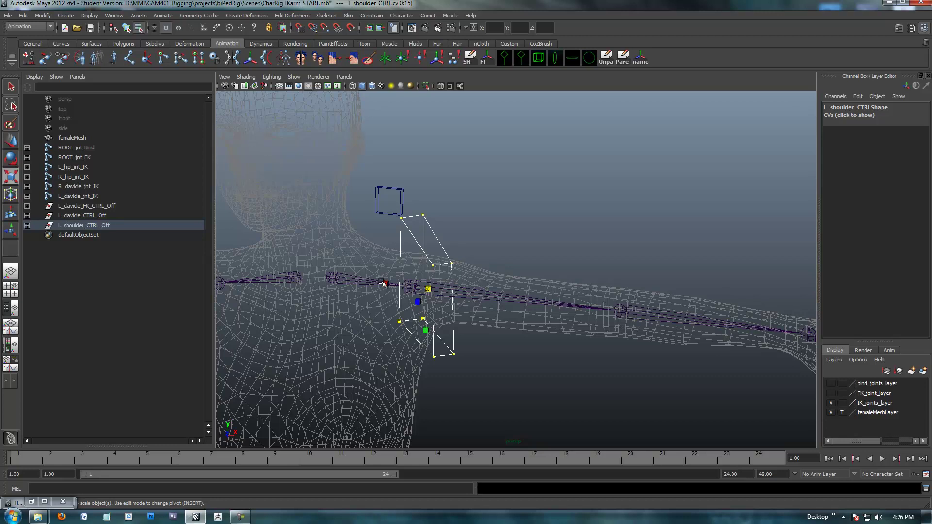
click(498, 291)
alt+drag(499, 291, 481, 243)
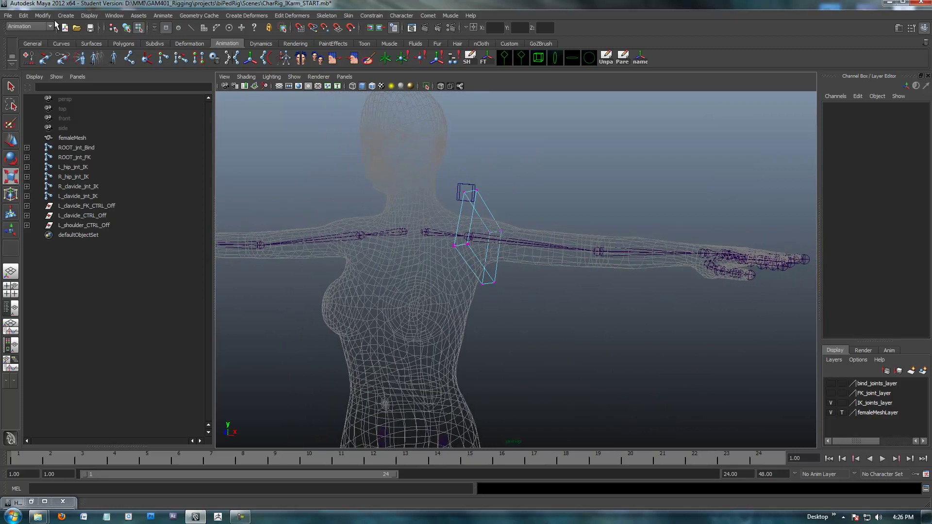
click(125, 28)
Expand the L_shoulder_CTRL_Off hierarchy and inspect the control's shape around the left shoulder and arm
alt+drag(613, 307, 539, 264)
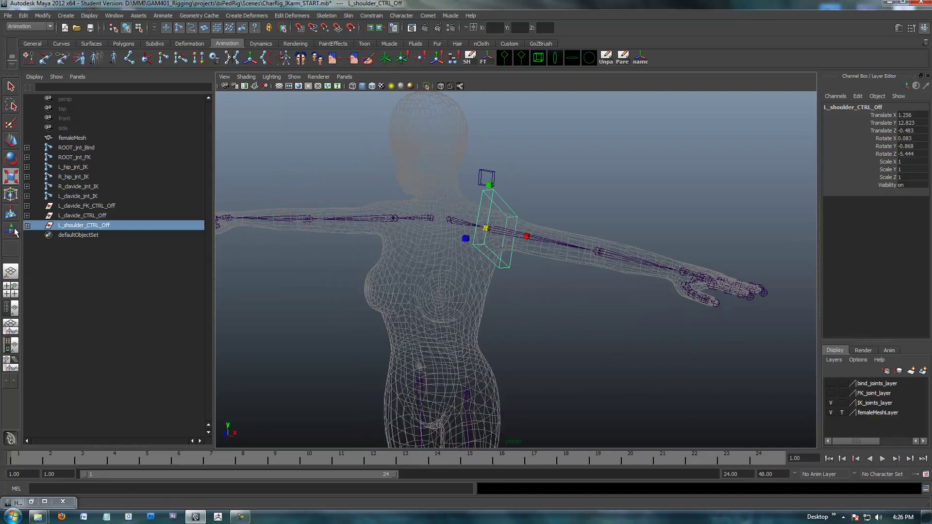
shift+click(27, 225)
alt+drag(531, 319, 468, 301)
alt+middle_drag(468, 301, 467, 274)
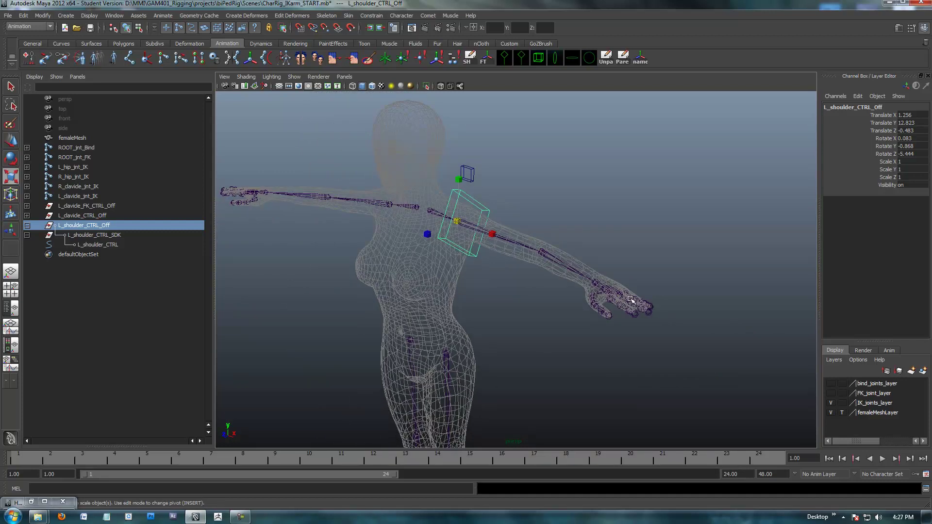
alt+drag(630, 299, 472, 292)
alt+right_drag(473, 291, 564, 296)
alt+middle_drag(564, 296, 527, 295)
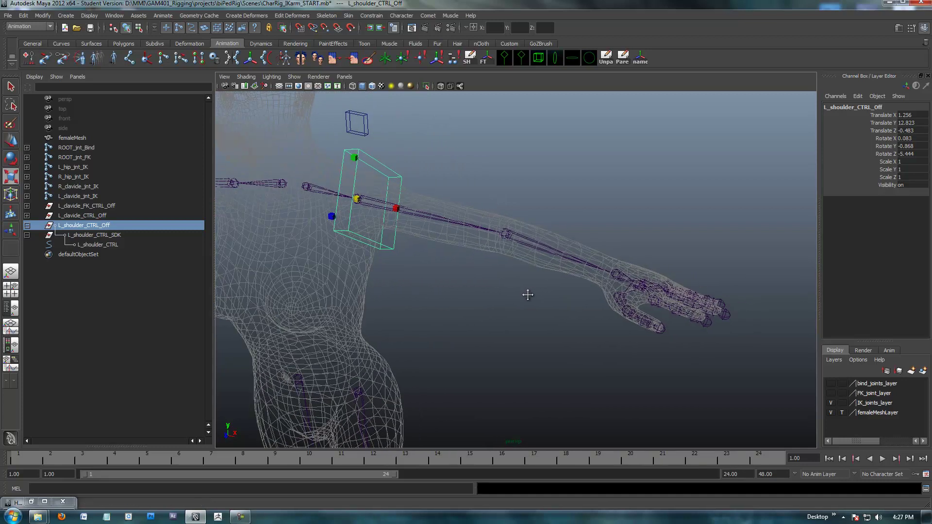
alt+drag(527, 295, 453, 252)
click(500, 190)
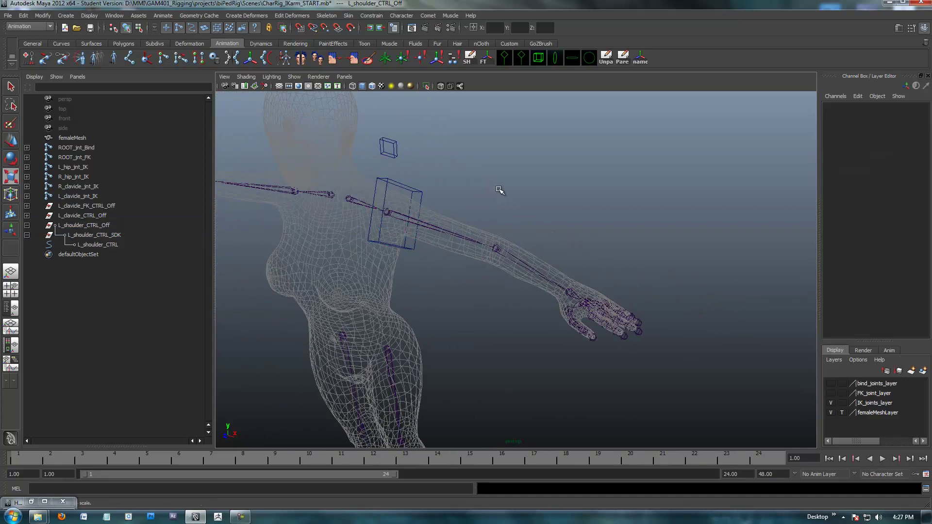
Start the IK Handle tool with its settings open and check that the current solver is ikRPsolver
alt+drag(500, 190, 413, 329)
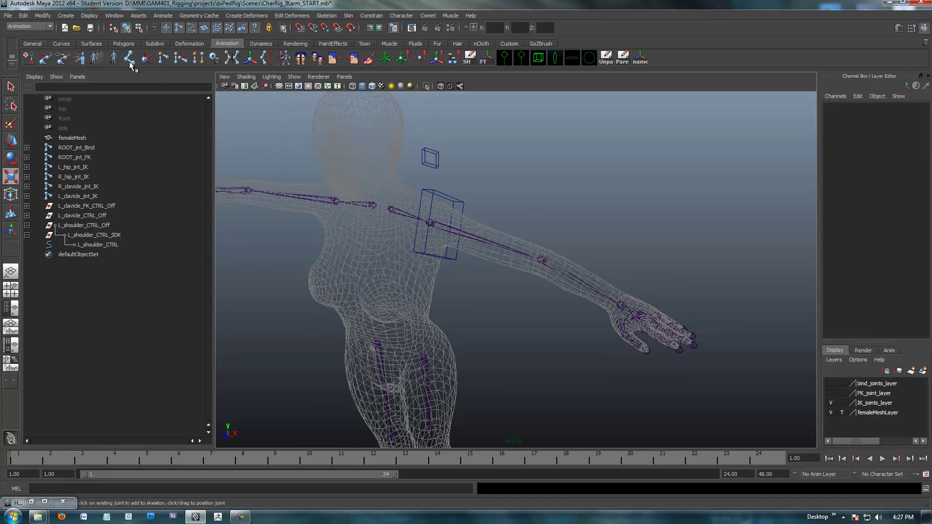
double_click(147, 58)
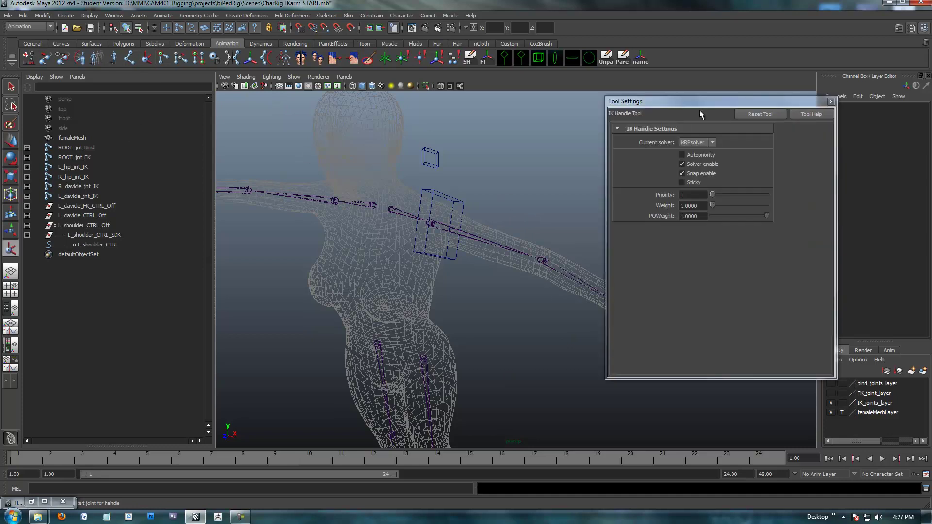
drag(703, 104, 844, 139)
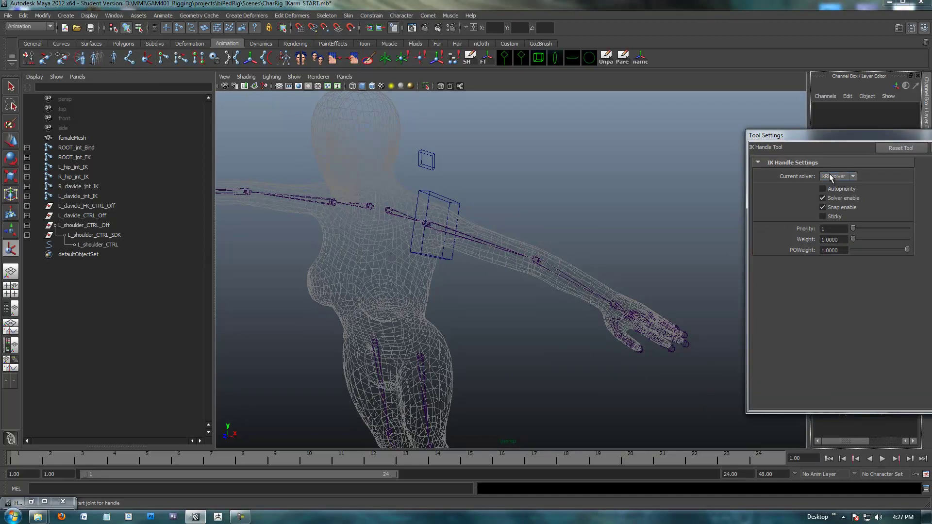
click(853, 177)
double_click(829, 136)
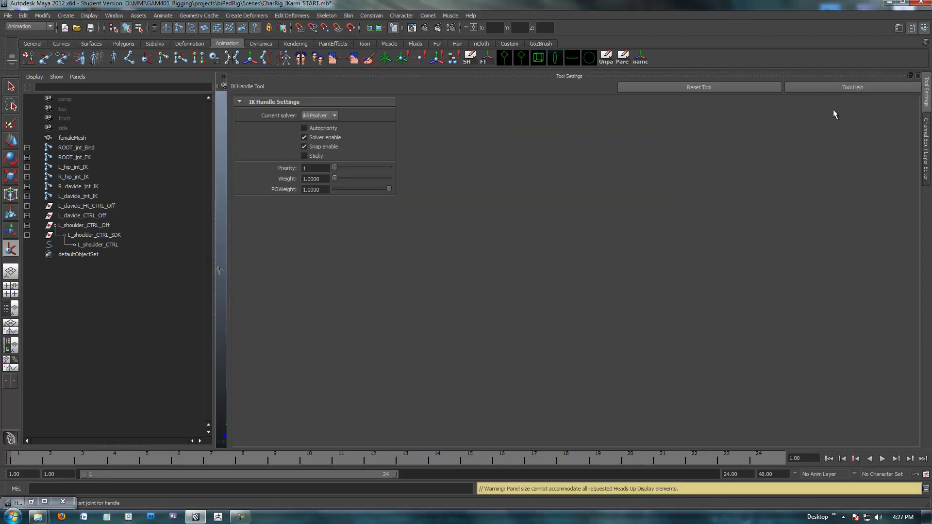
click(911, 76)
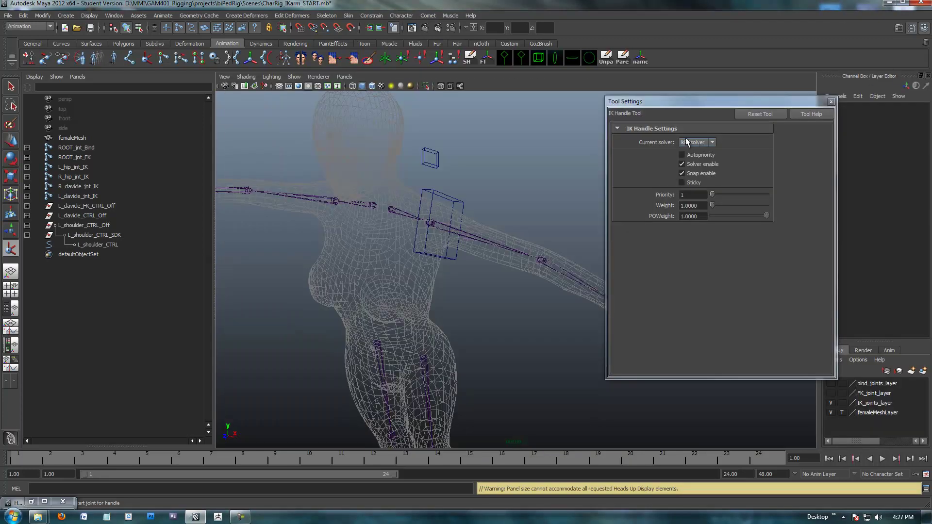
drag(703, 103, 713, 134)
alt+middle_drag(546, 275, 507, 276)
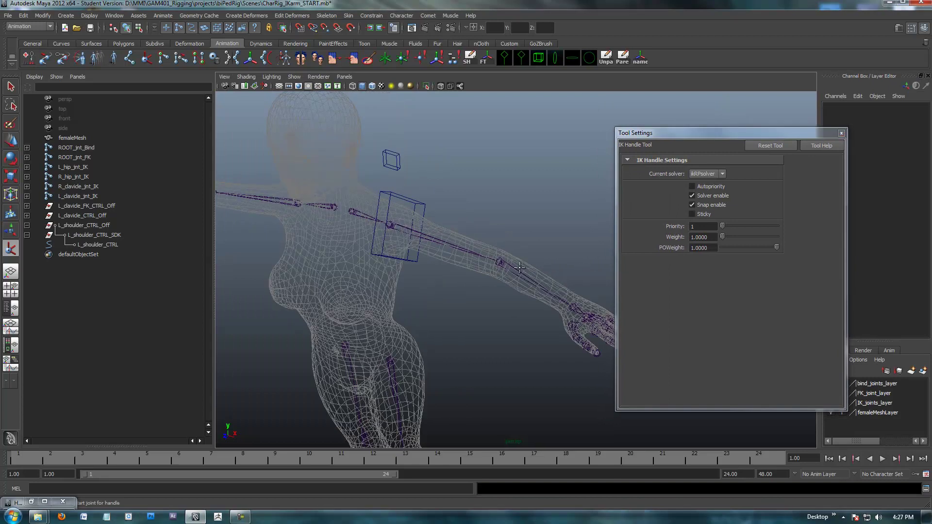
Create an IK handle running from the left shoulder IK joint to the left wrist IK joint
click(389, 225)
alt+drag(563, 312, 504, 271)
click(490, 266)
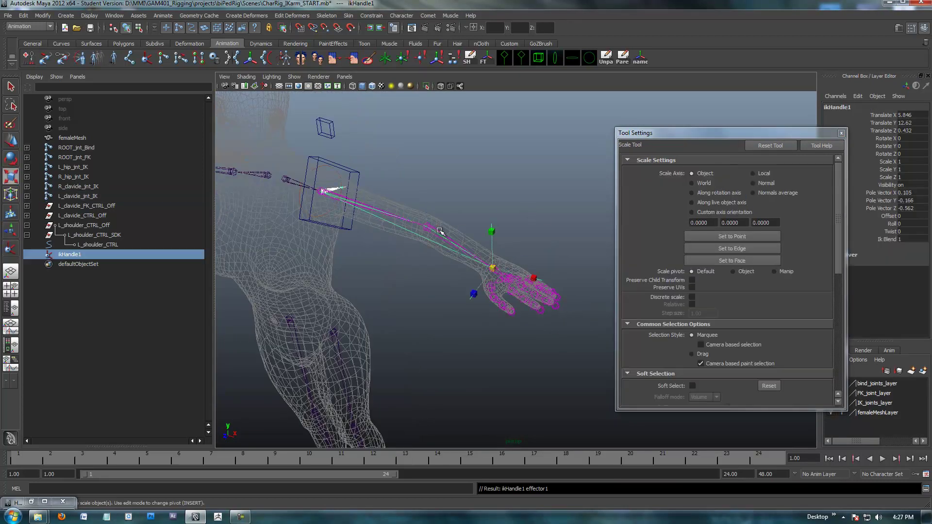
Inspect the IK handle along the left arm from several angles, close the tool settings and clear the selection
alt+drag(529, 214, 426, 225)
alt+right_drag(426, 224, 522, 218)
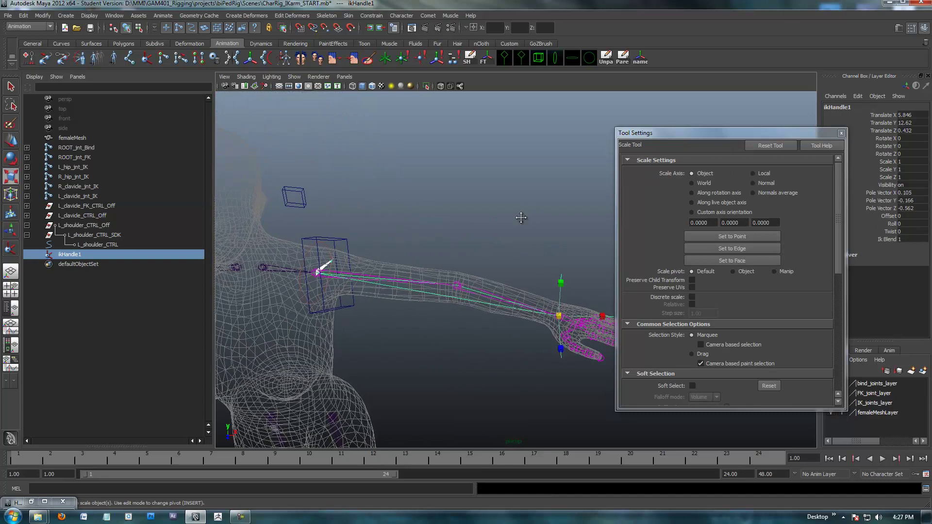
alt+middle_drag(522, 218, 479, 159)
alt+drag(479, 158, 383, 162)
alt+right_drag(384, 163, 334, 167)
alt+drag(334, 167, 359, 181)
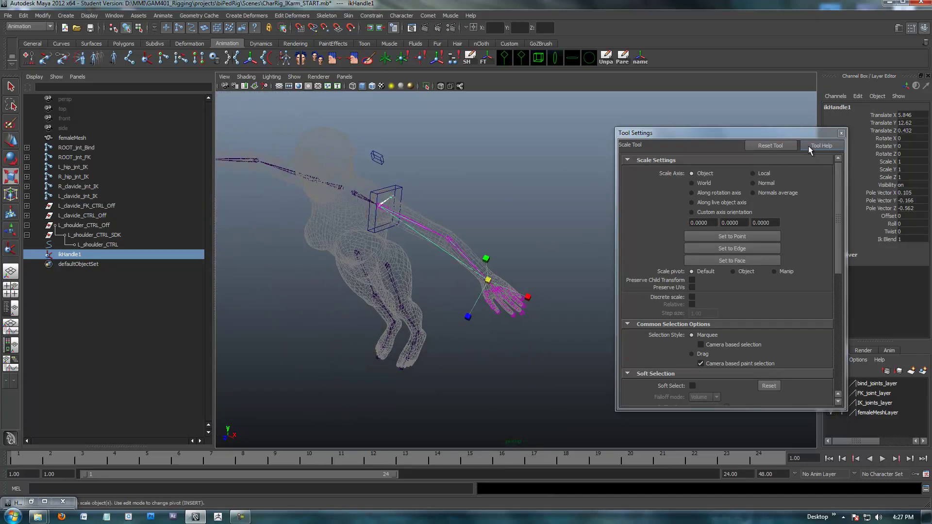
click(841, 133)
alt+drag(464, 239, 462, 244)
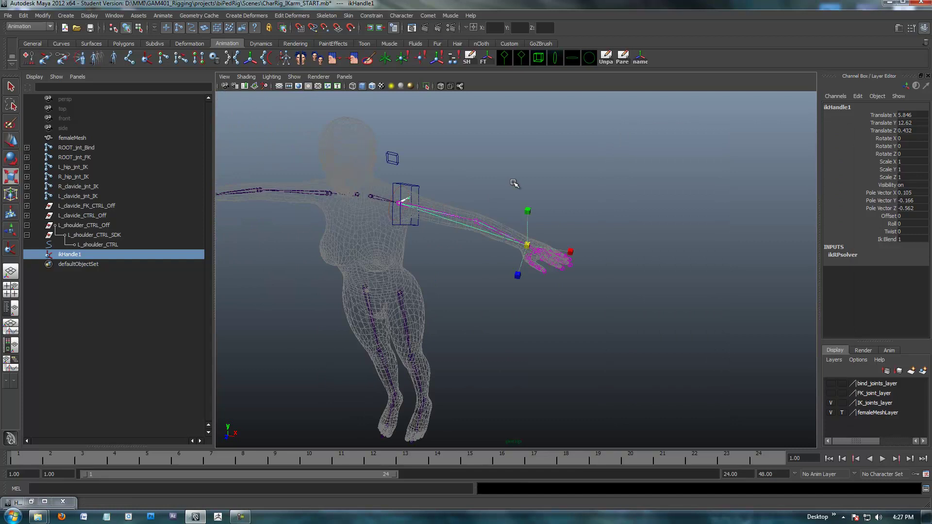
alt+middle_drag(514, 184, 518, 181)
click(486, 282)
Create a cube control with its offset groups and rename the control curve L_wrist_CTRL
alt+middle_drag(486, 299, 510, 263)
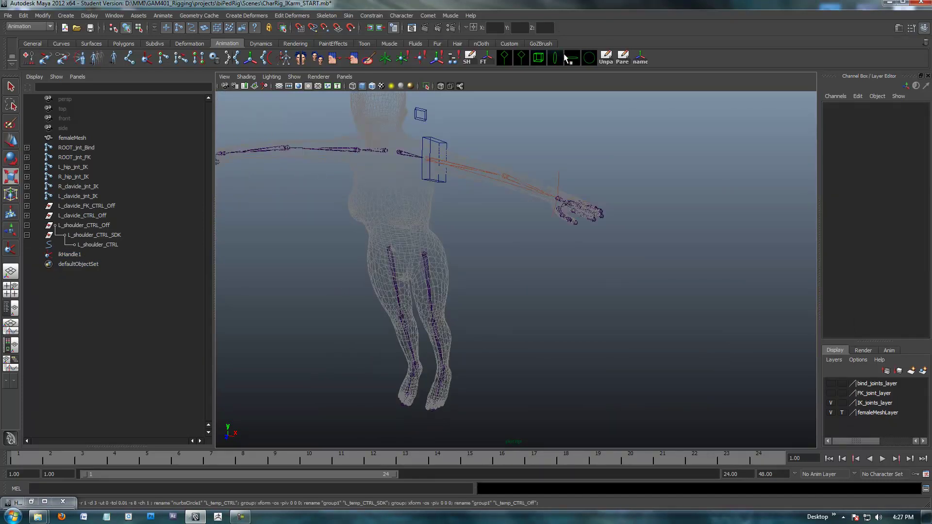
click(538, 58)
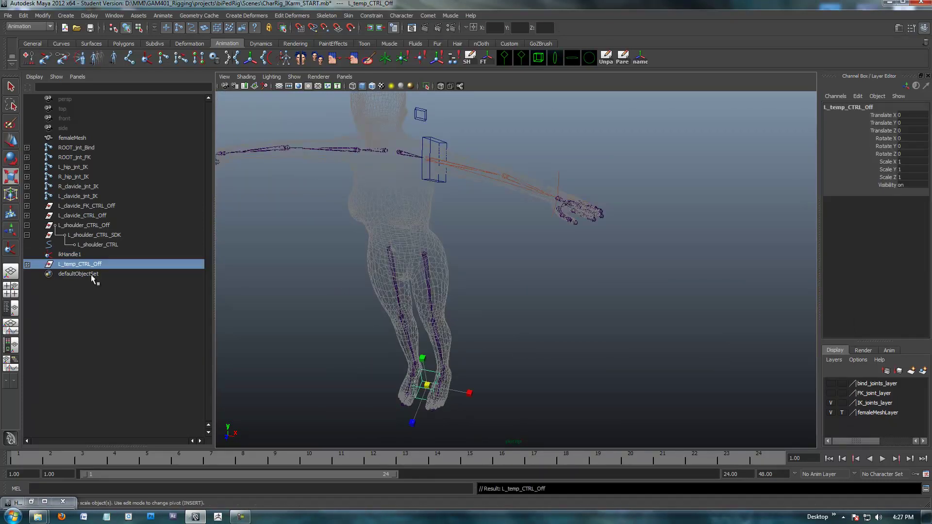
click(27, 265)
click(84, 283)
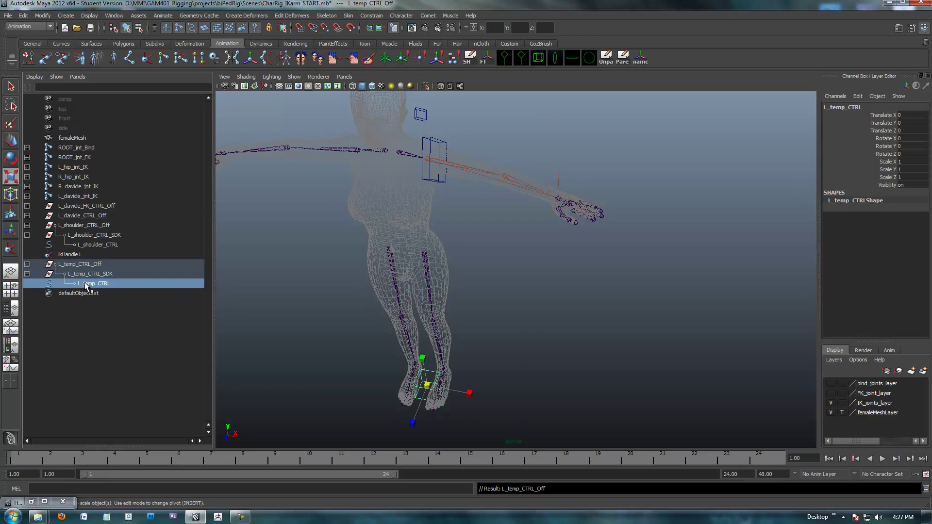
double_click(88, 285)
drag(93, 284, 82, 285)
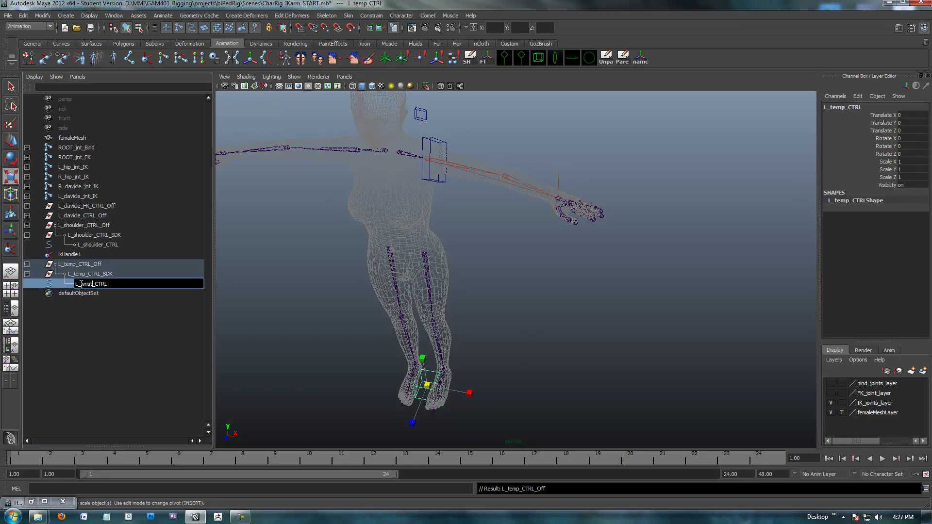
text(wrist)
key(Return)
Rename the wrist control's parent groups L_wrist_CTRL_SDK and L_wrist_CTRL_Off
double_click(107, 284)
key(ctrl+c)
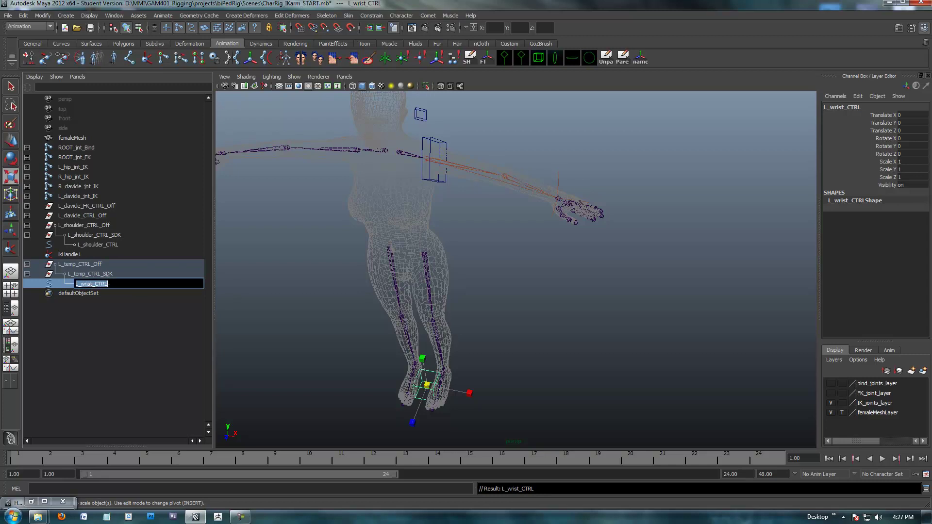
double_click(95, 273)
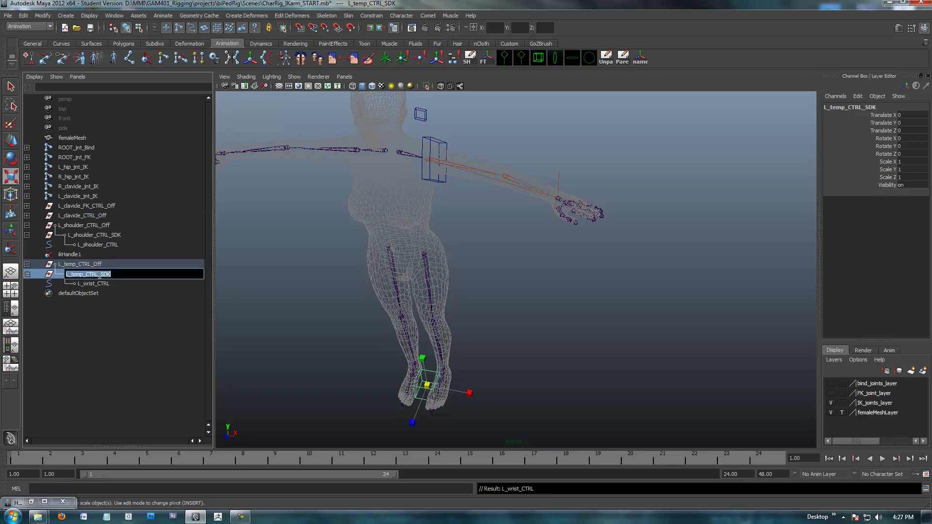
drag(99, 274, 53, 280)
text(L_wrist_CTRL)
click(77, 265)
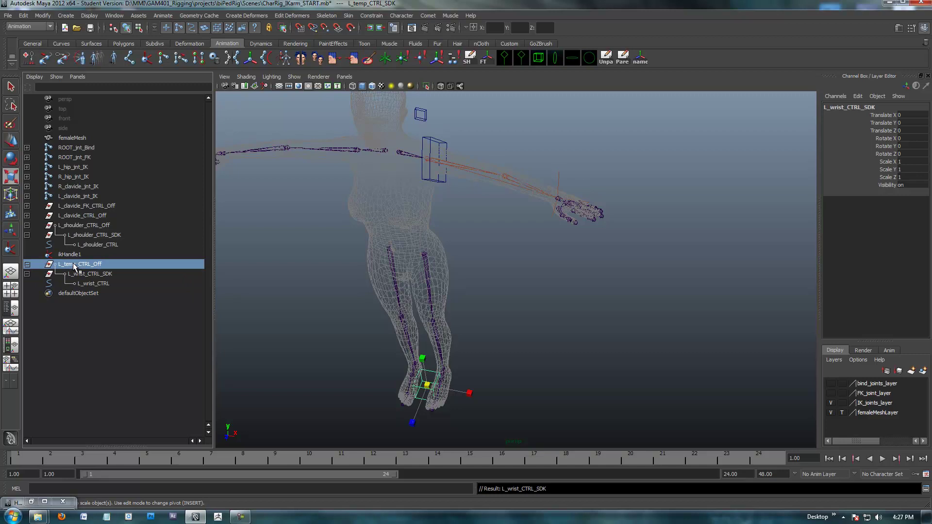
double_click(78, 265)
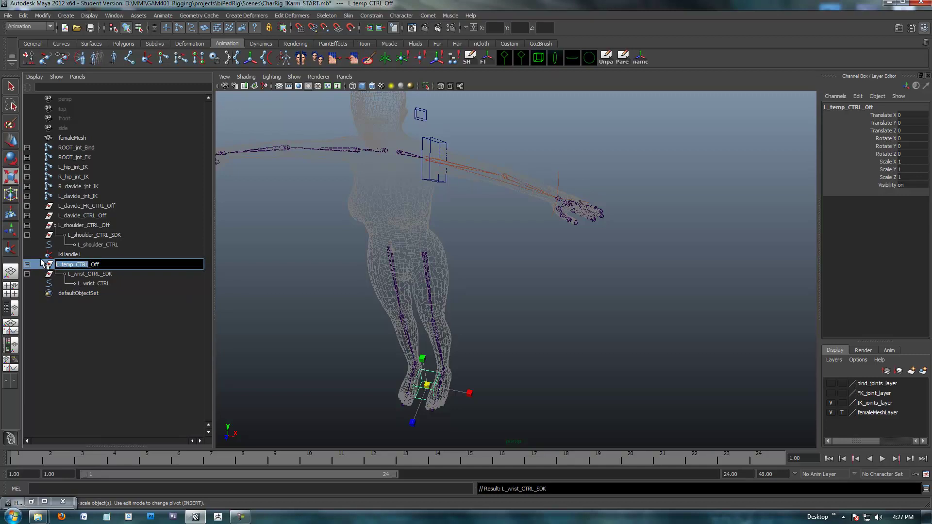
key(ctrl+v)
key(Return)
alt+drag(500, 256, 541, 248)
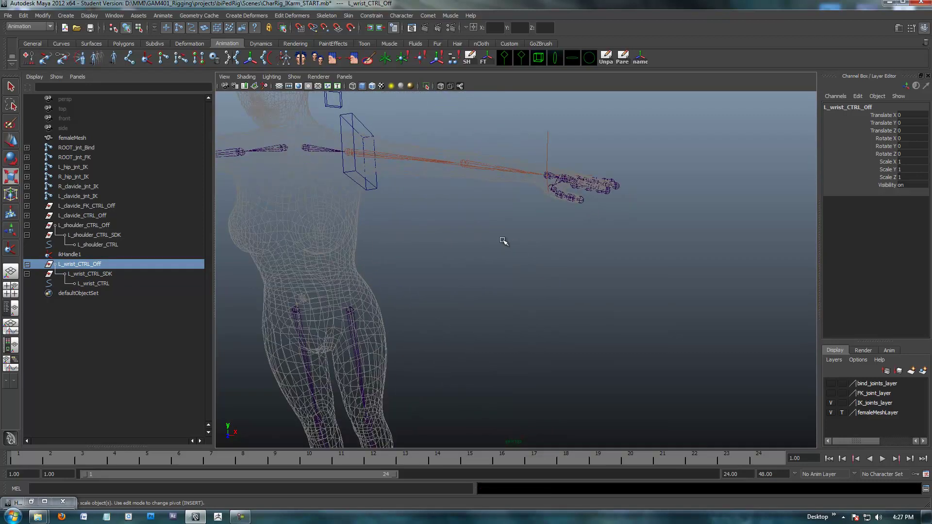
shift+click(550, 180)
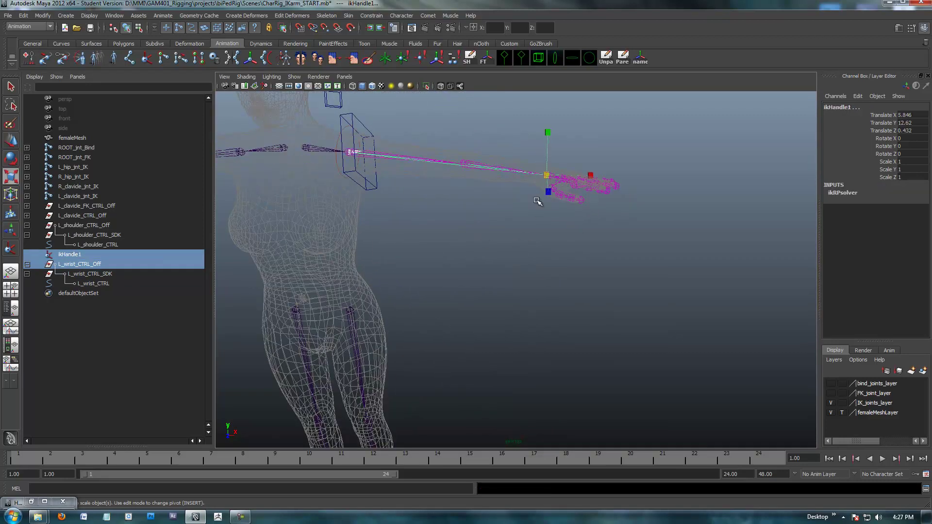
alt+drag(478, 209, 516, 217)
key(ctrl+z)
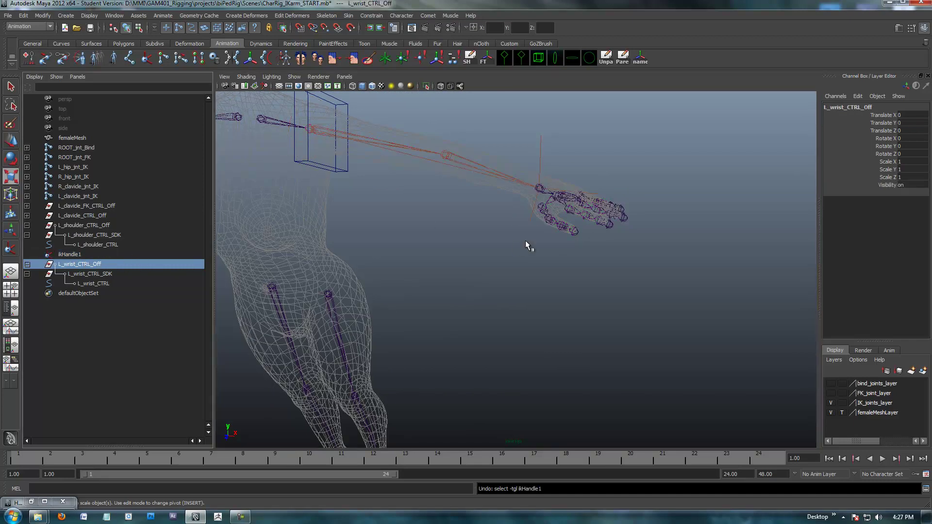
Parent L_wrist_CTRL_Off under the left wrist IK joint, L_wrist_jnt_IK
key(f)
alt+middle_drag(346, 162, 414, 201)
click(408, 175)
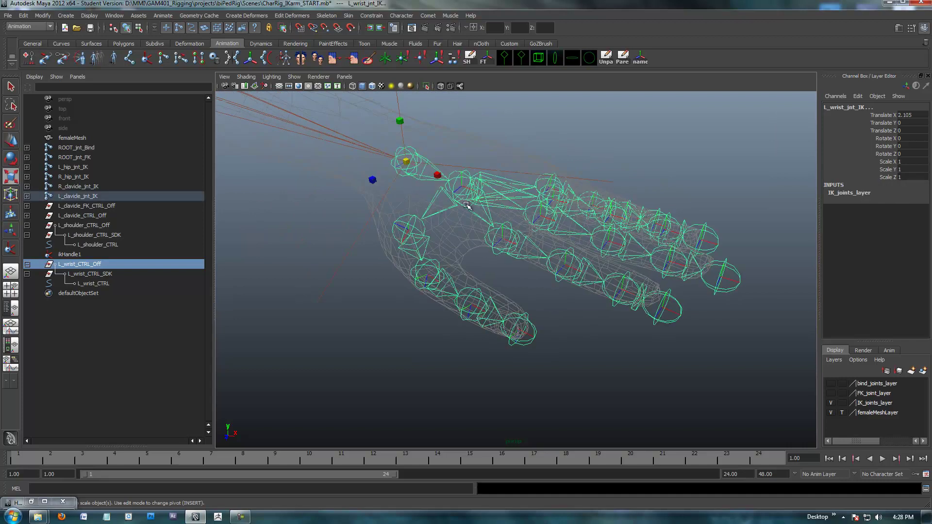
click(625, 59)
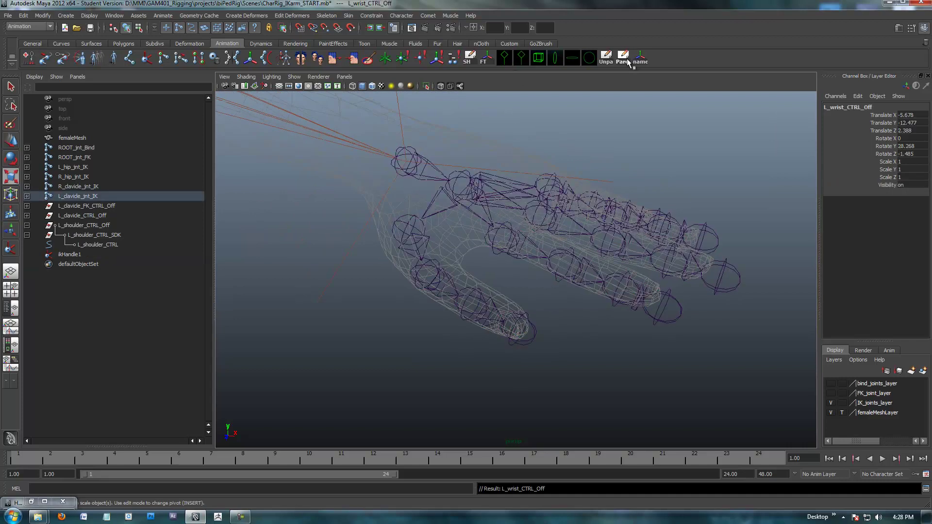
Zero the translate and rotate values of L_wrist_CTRL_Off to snap it to the wrist joint, and unparent it
drag(907, 153, 913, 120)
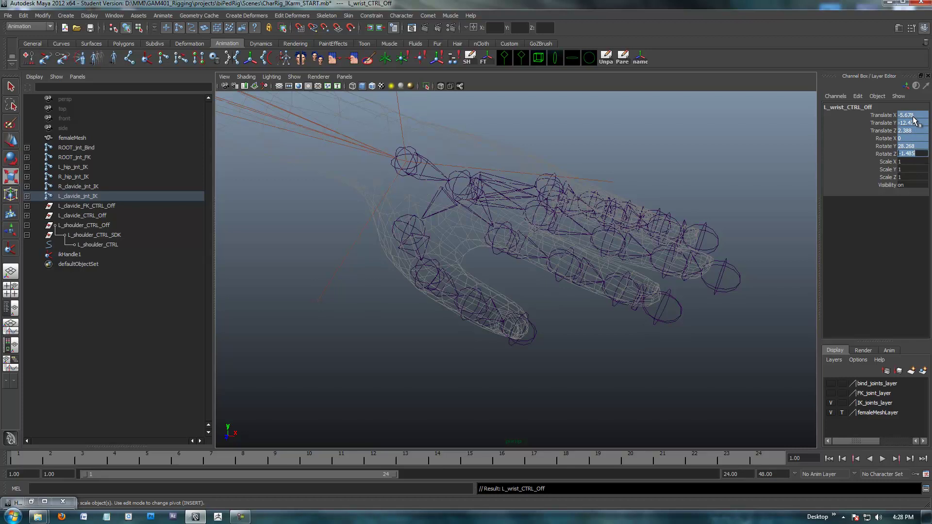
key(Return)
click(609, 59)
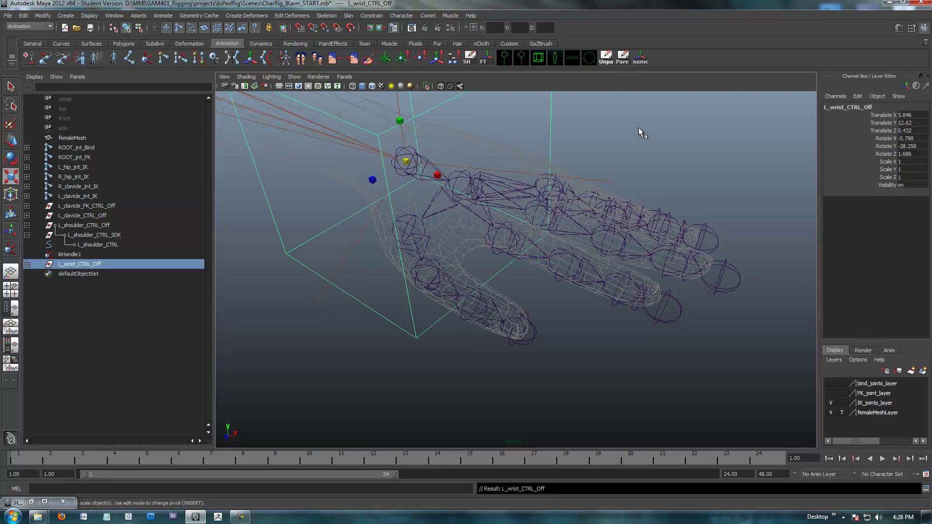
Reshape the wrist control by its CVs into a flat box around the left wrist and return to object selection
alt+right_drag(631, 146, 509, 167)
scroll(508, 167, down, 2)
click(138, 28)
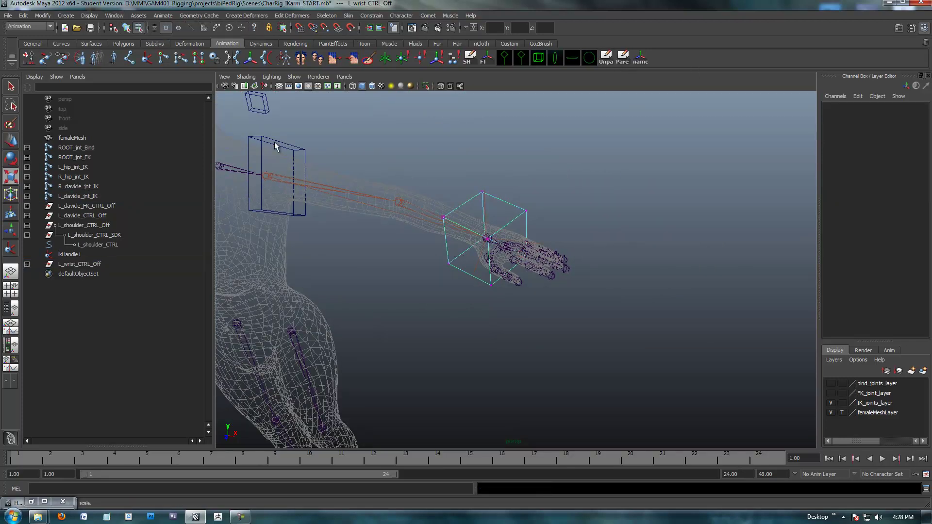
drag(426, 175, 537, 272)
mouse_move(410, 275)
mouse_down()
mouse_move(358, 293)
mouse_move(437, 254)
mouse_move(416, 261)
mouse_up()
drag(463, 185, 466, 165)
alt+drag(642, 177, 572, 235)
key(q)
alt+drag(642, 269, 631, 252)
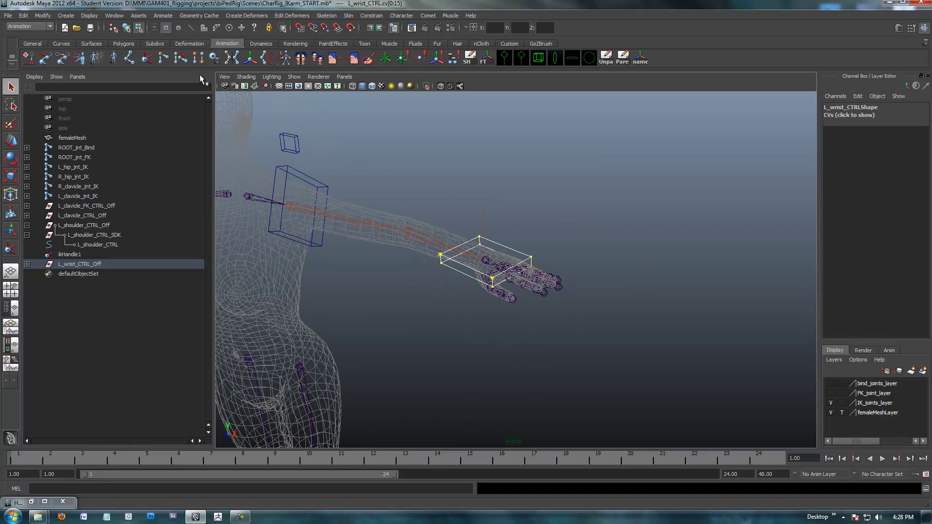
click(127, 28)
Examine the wrist control's shape and placement around the left wrist and clear the selection
alt+drag(482, 248, 547, 310)
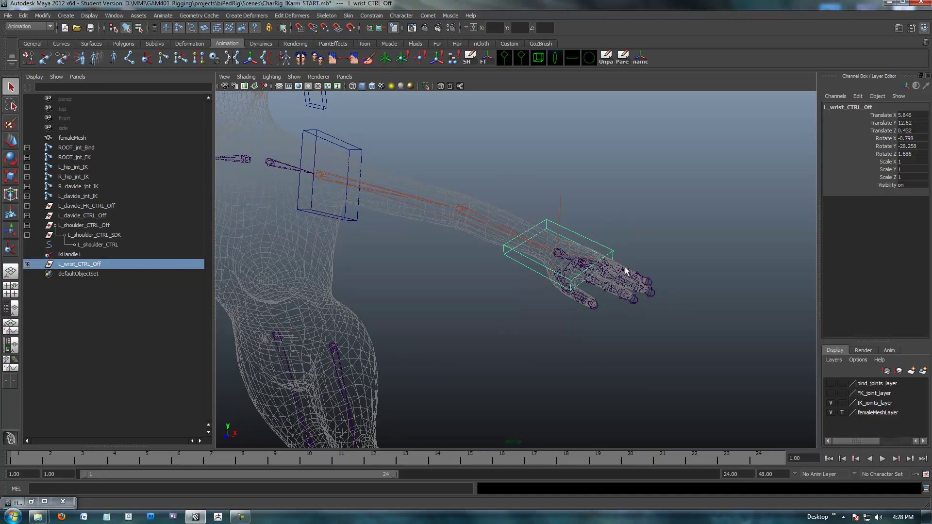
alt+drag(627, 272, 462, 207)
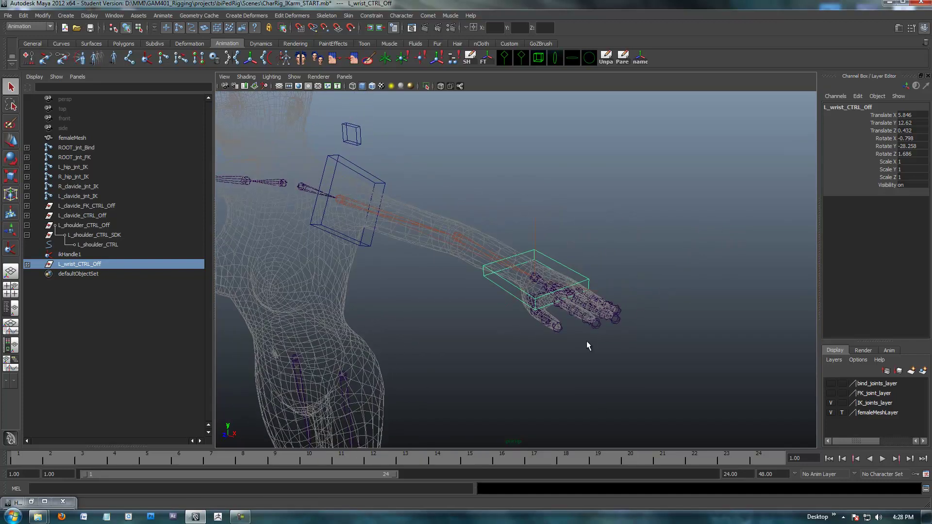
alt+drag(566, 339, 601, 296)
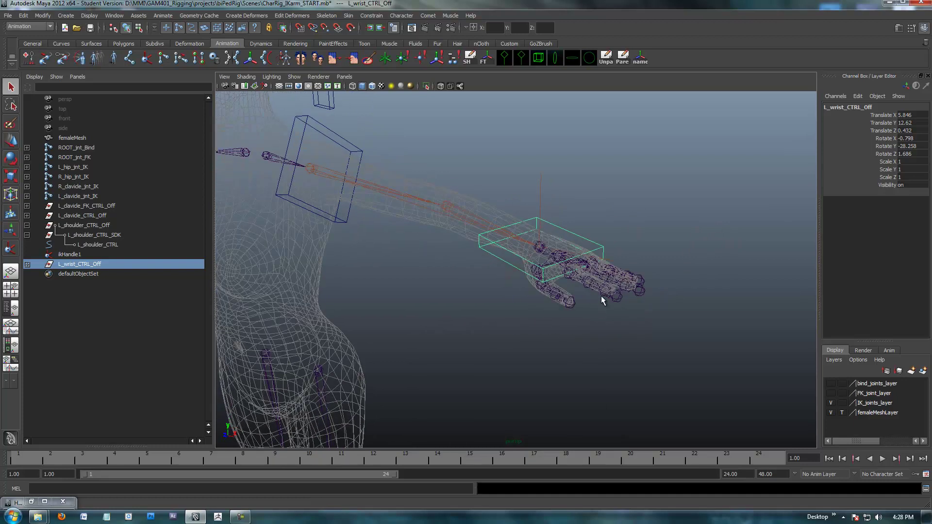
click(510, 166)
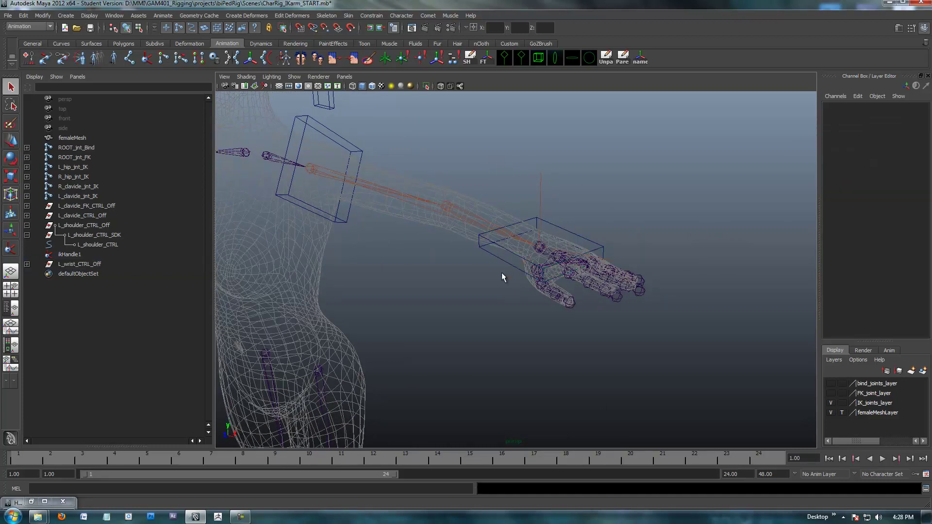
alt+drag(502, 272, 445, 251)
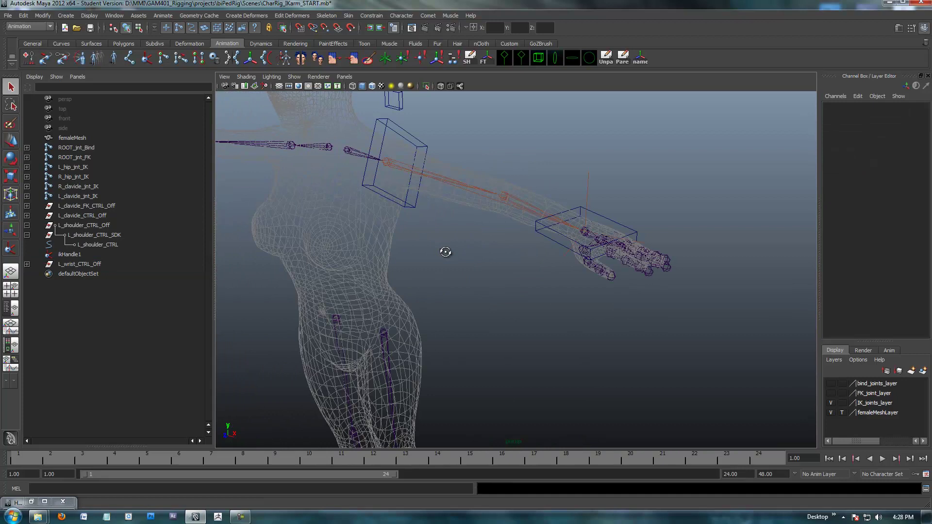
alt+right_drag(445, 251, 492, 251)
alt+middle_drag(492, 251, 467, 281)
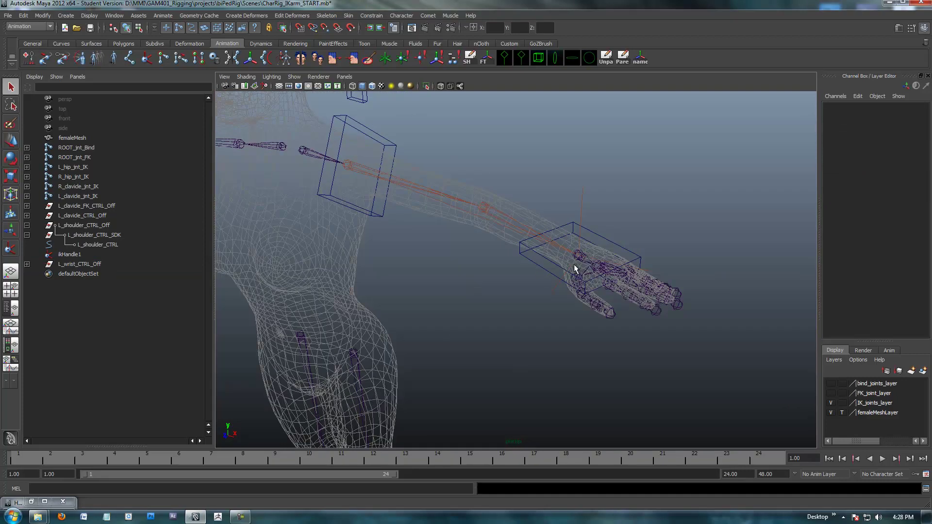
alt+drag(485, 277, 497, 259)
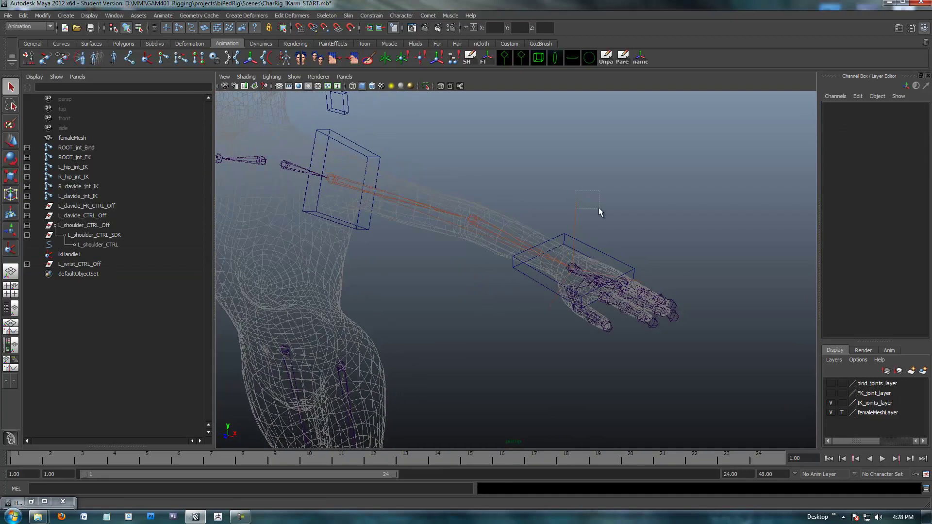
Parent the arm's ikHandle1 under the left wrist control, L_wrist_CTRL
drag(599, 208, 603, 212)
shift+click(597, 252)
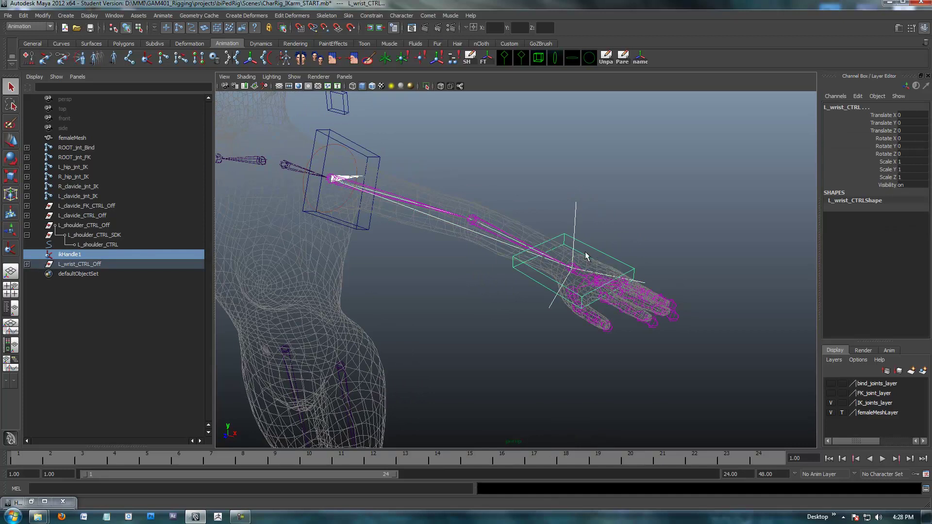
alt+middle_drag(478, 281, 468, 281)
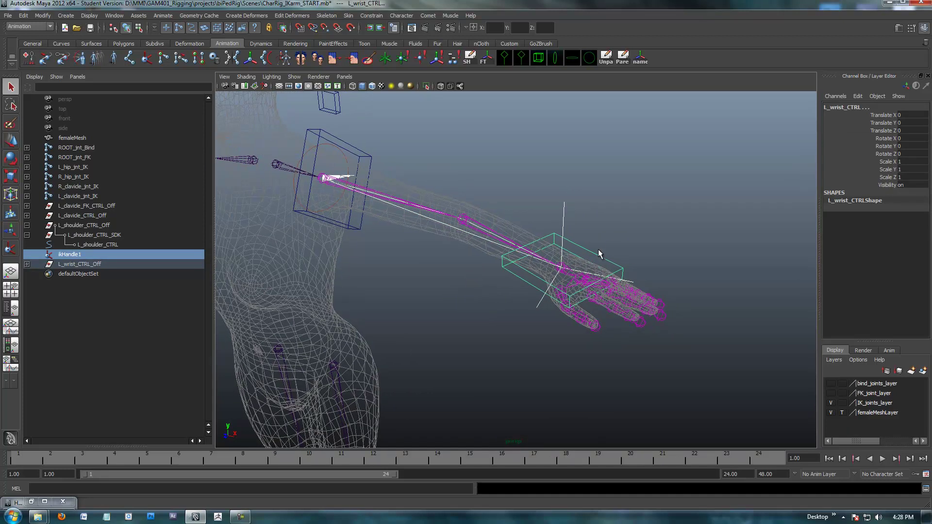
alt+middle_drag(397, 289, 384, 285)
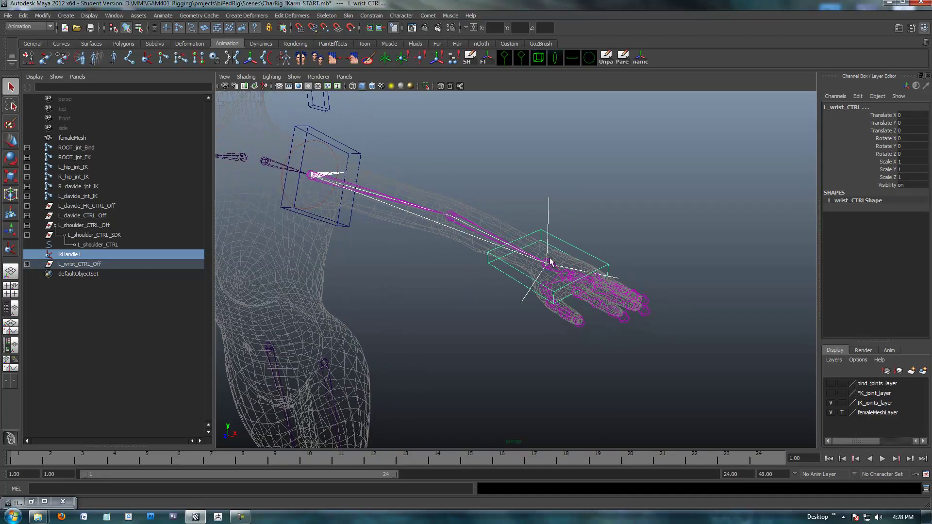
drag(566, 198, 575, 208)
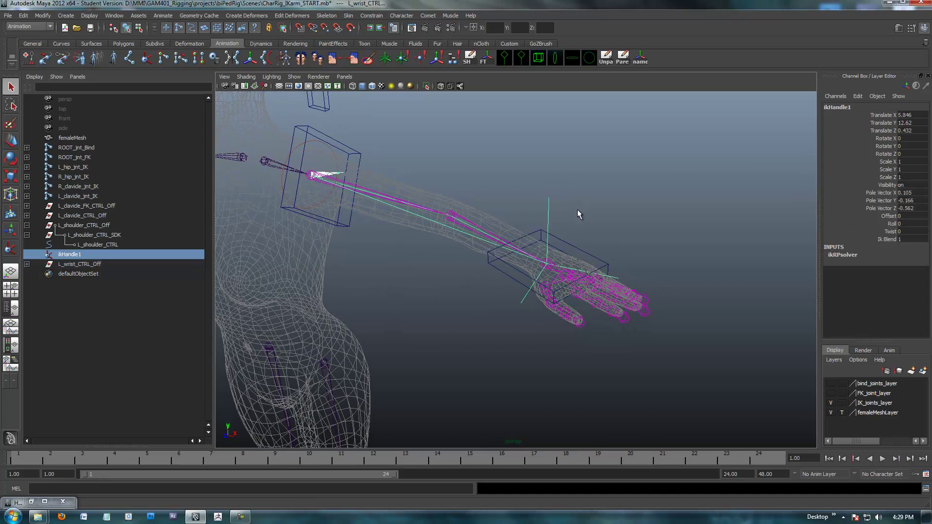
shift+click(566, 242)
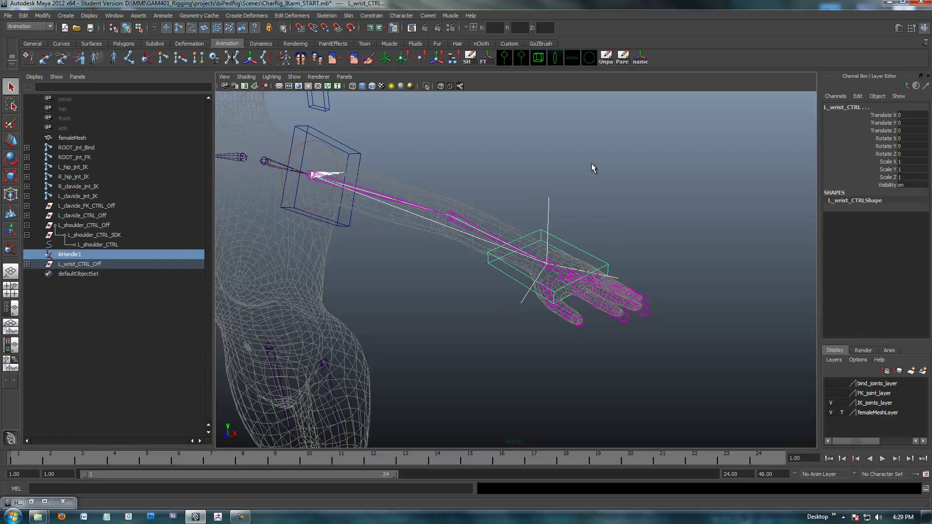
click(622, 56)
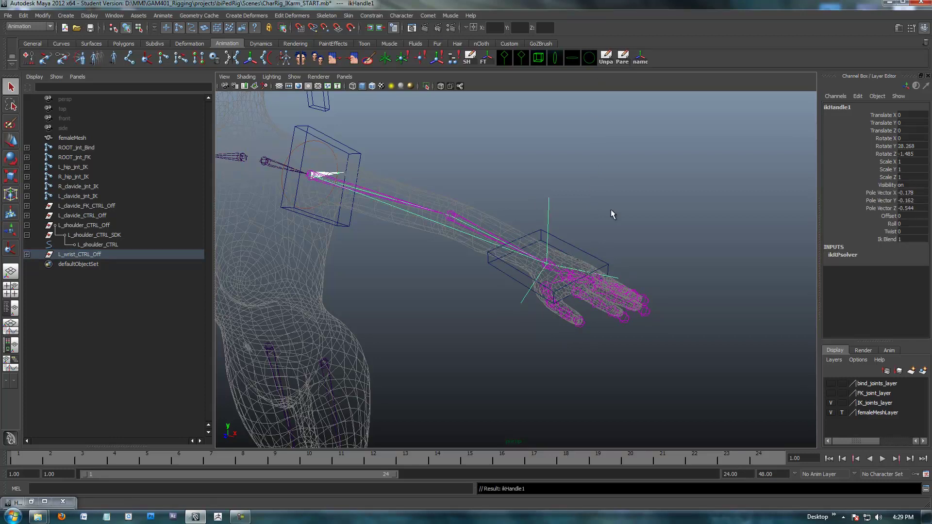
Test the arm IK by moving L_wrist_CTRL up and toward the body, and undo the move
alt+drag(611, 210, 602, 206)
drag(563, 247, 563, 248)
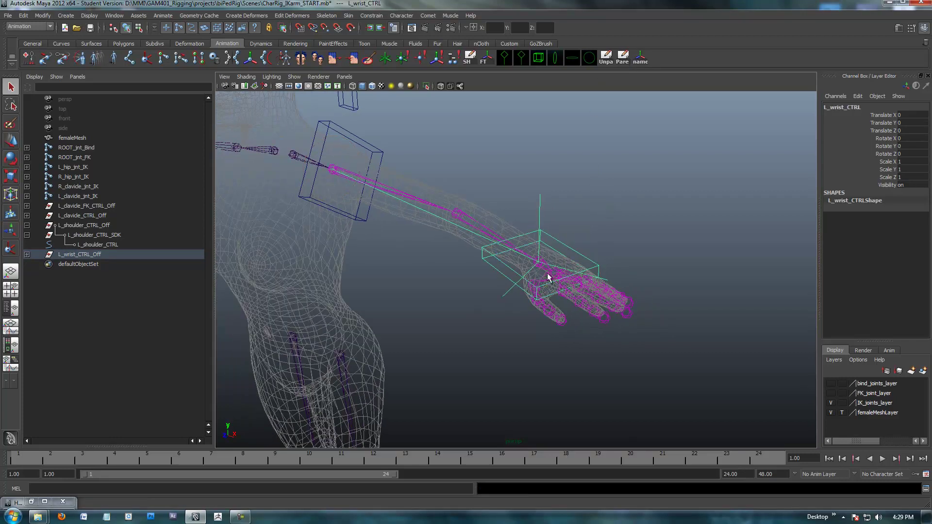
alt+right_drag(549, 277, 418, 287)
alt+middle_drag(517, 295, 522, 291)
key(w)
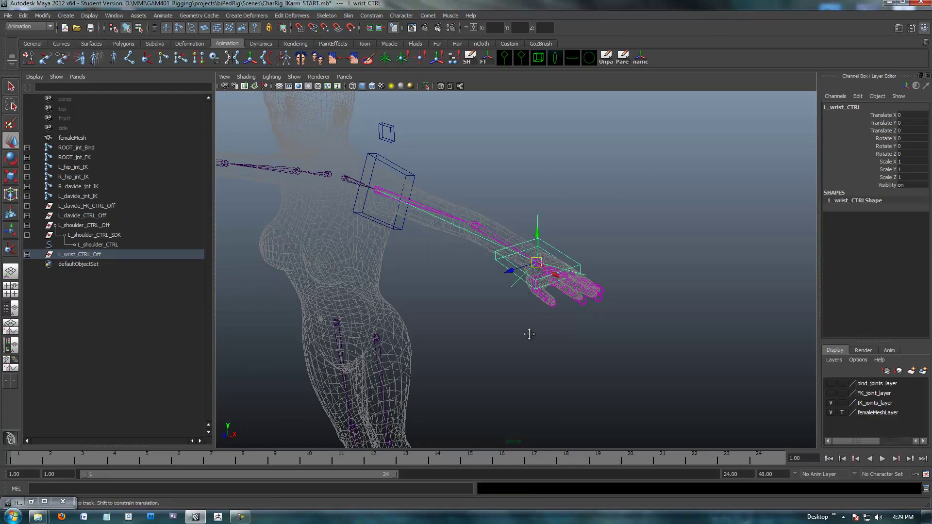
alt+drag(528, 333, 539, 316)
middle_drag(538, 317, 539, 285)
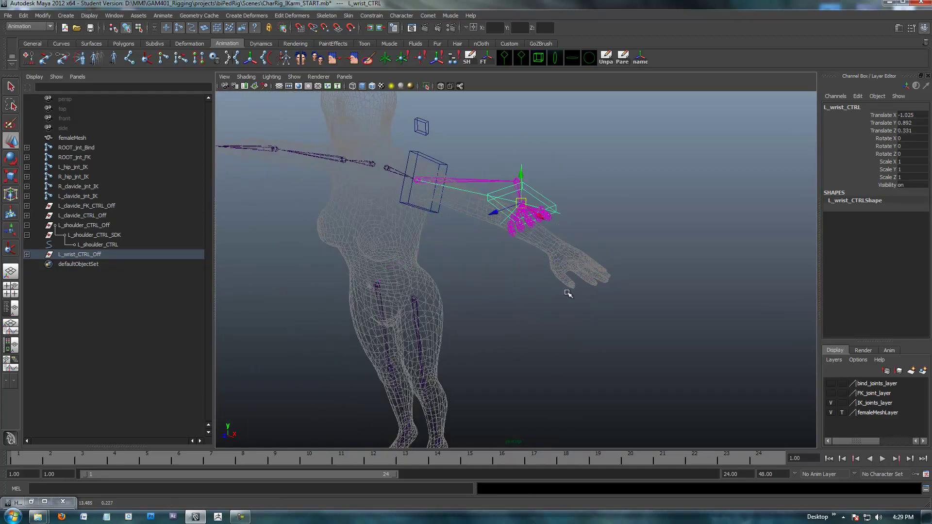
key(ctrl+z)
alt+right_drag(537, 301, 516, 296)
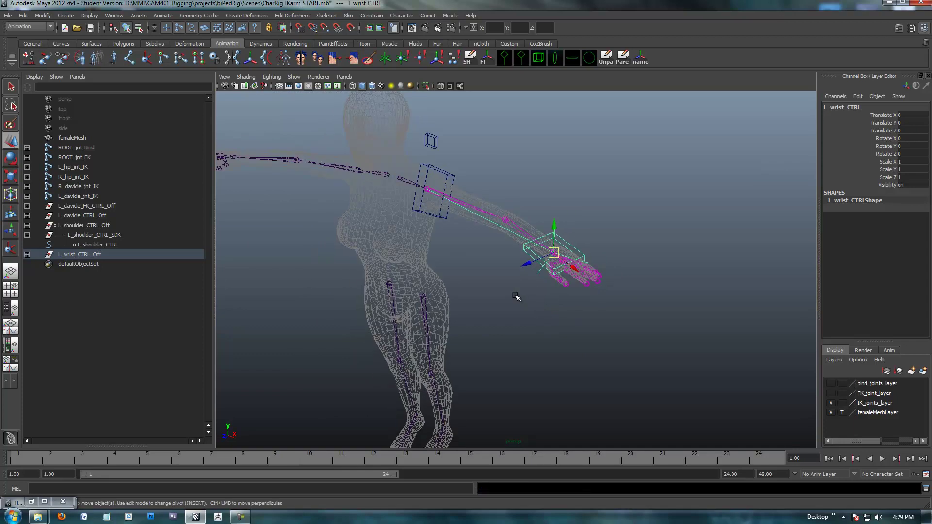
Check in the Hypergraph how L_wrist_CTRL and ikHandle1 are nested in the wrist control hierarchy, and close it
click(31, 502)
key(f)
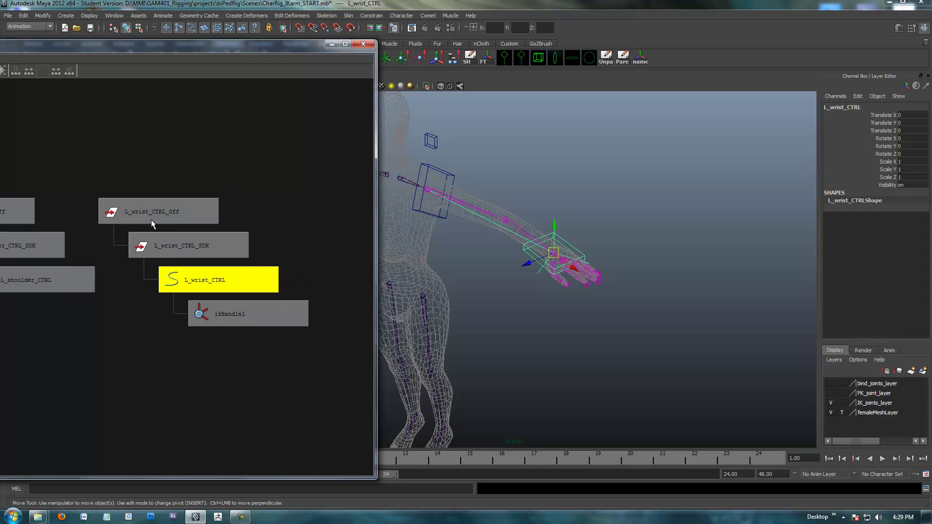
click(227, 315)
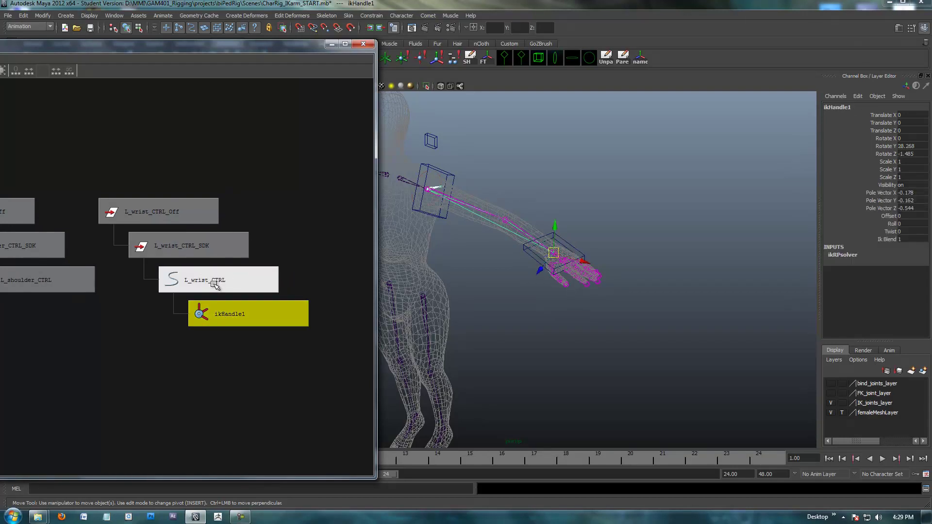
click(214, 284)
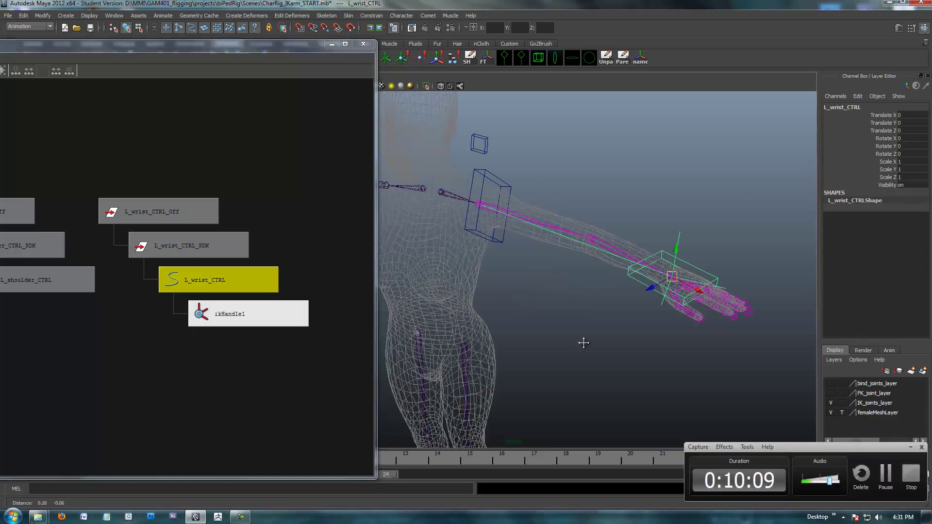
alt+drag(582, 339, 552, 316)
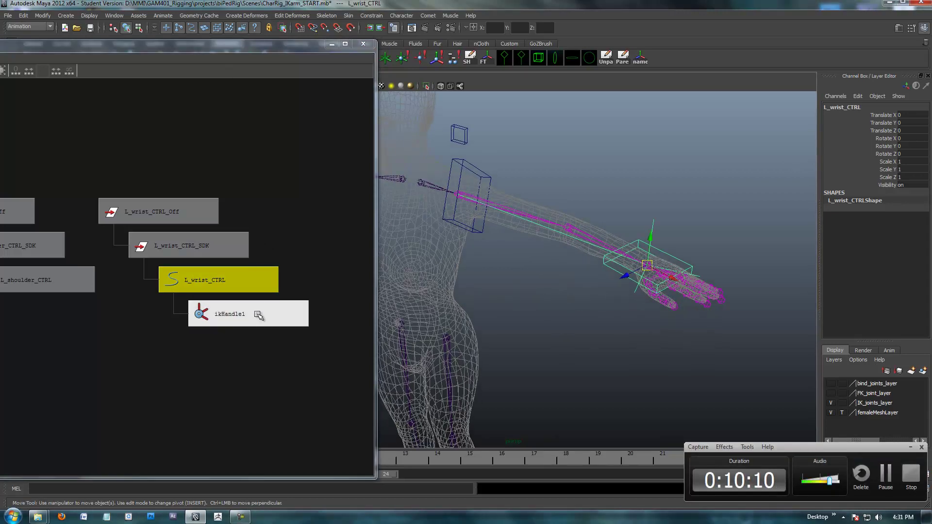
click(363, 43)
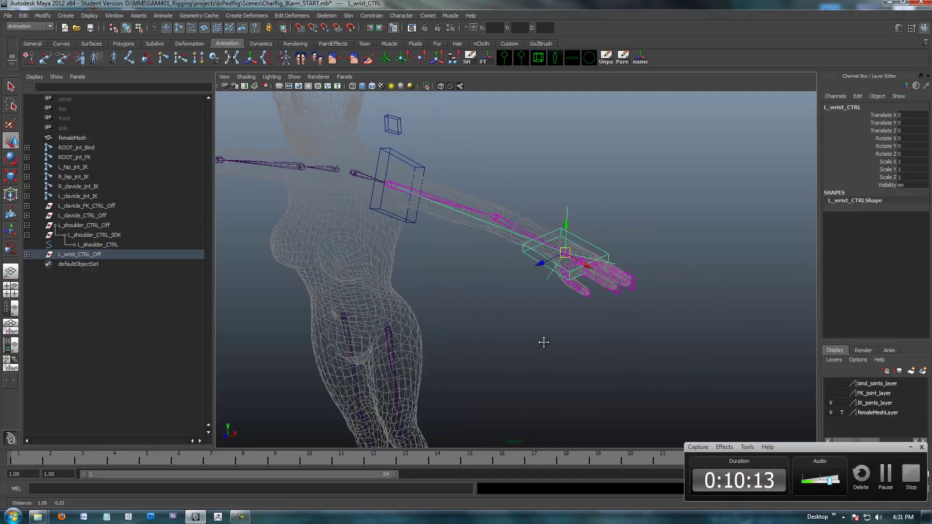
Orient-constrain L_wrist_jnt_IK to L_wrist_CTRL on all axes with Maintain offset off
alt+drag(541, 337, 516, 333)
alt+right_drag(515, 332, 663, 333)
alt+middle_drag(413, 312, 391, 318)
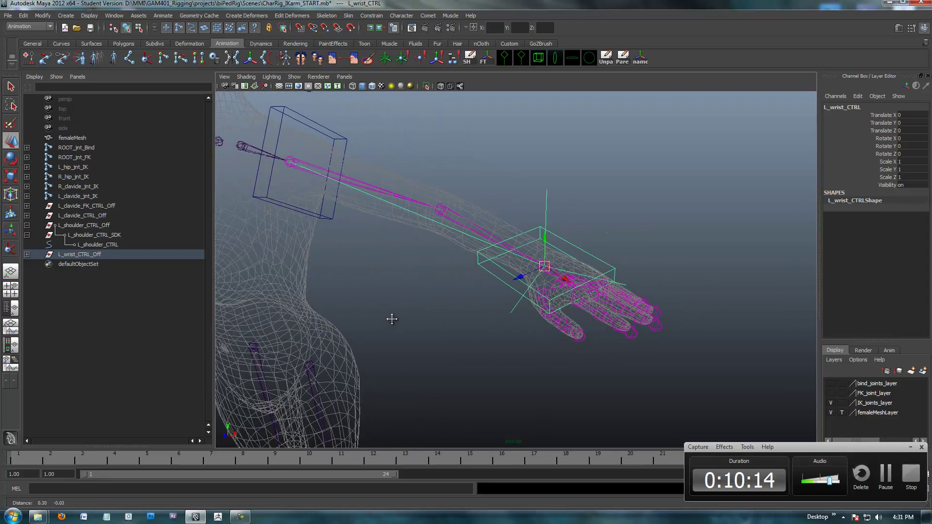
alt+right_drag(392, 318, 470, 321)
alt+middle_drag(471, 321, 422, 318)
click(403, 307)
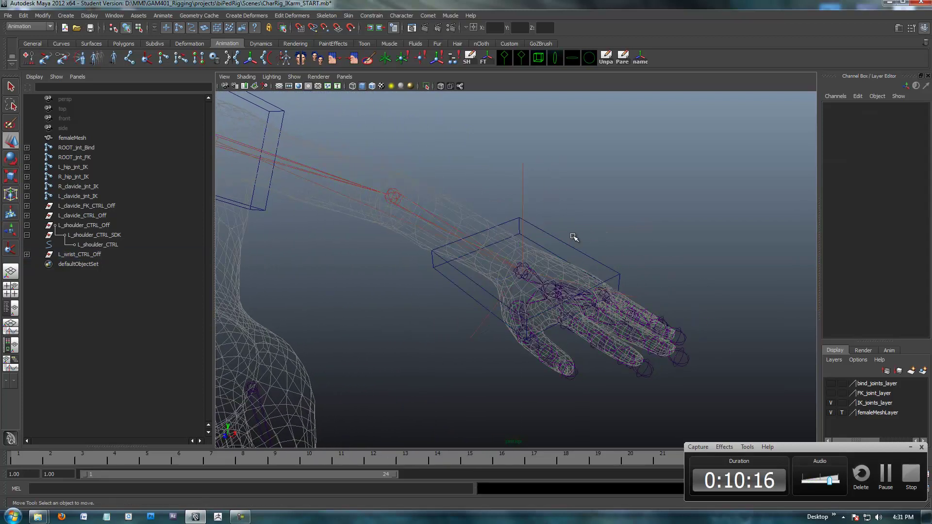
click(563, 252)
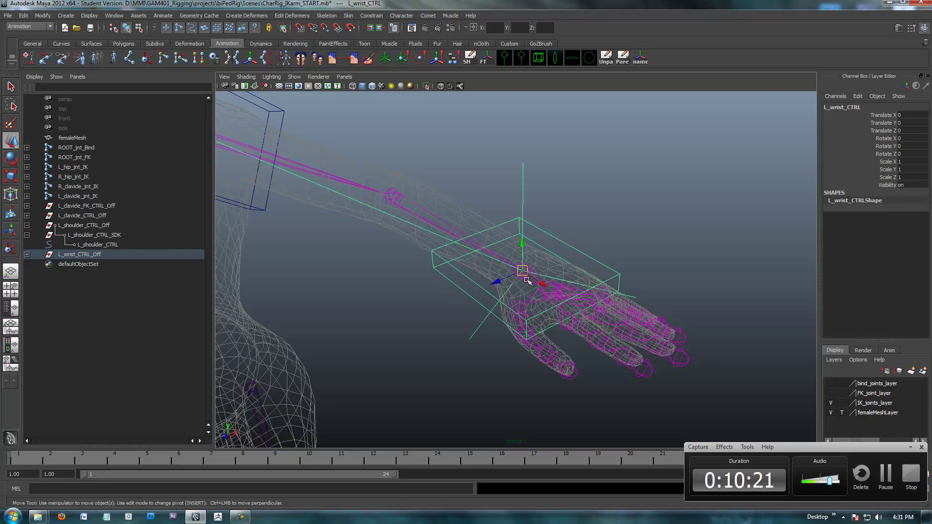
drag(583, 242, 572, 249)
shift+click(528, 281)
key(space)
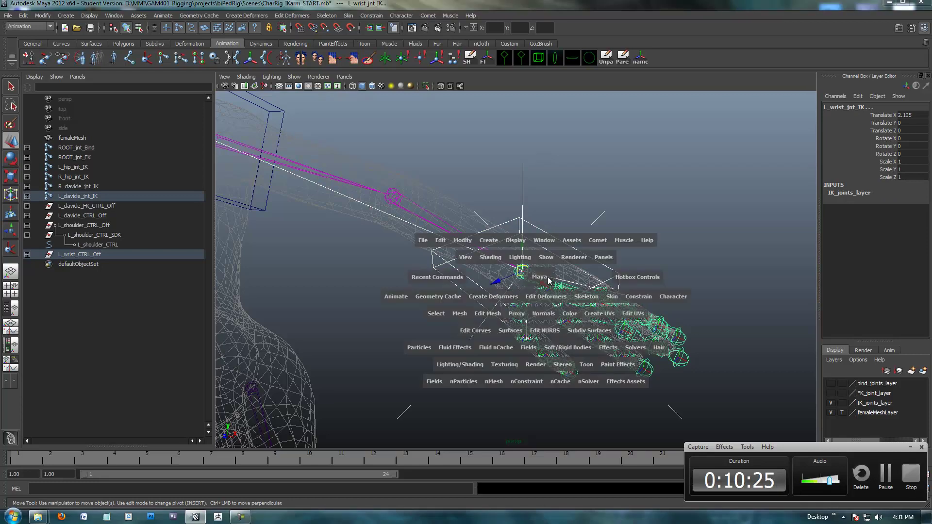
click(637, 296)
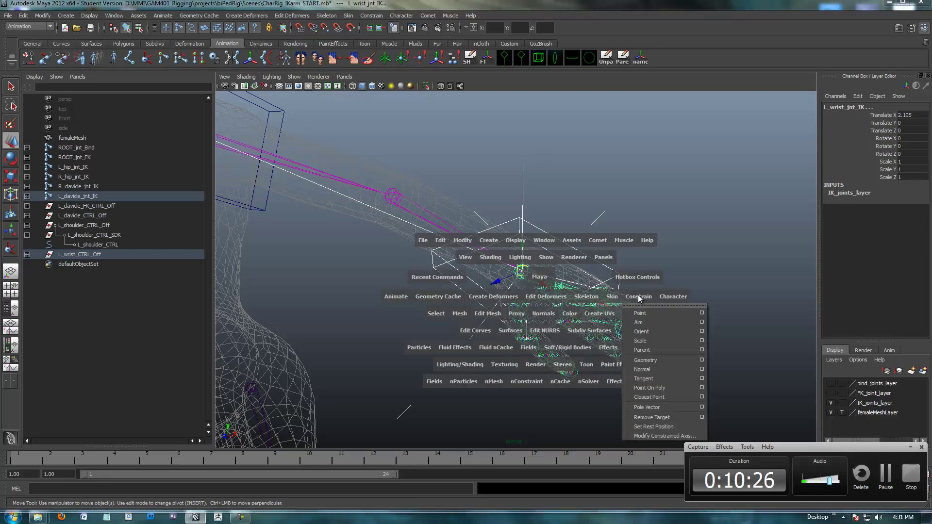
click(702, 331)
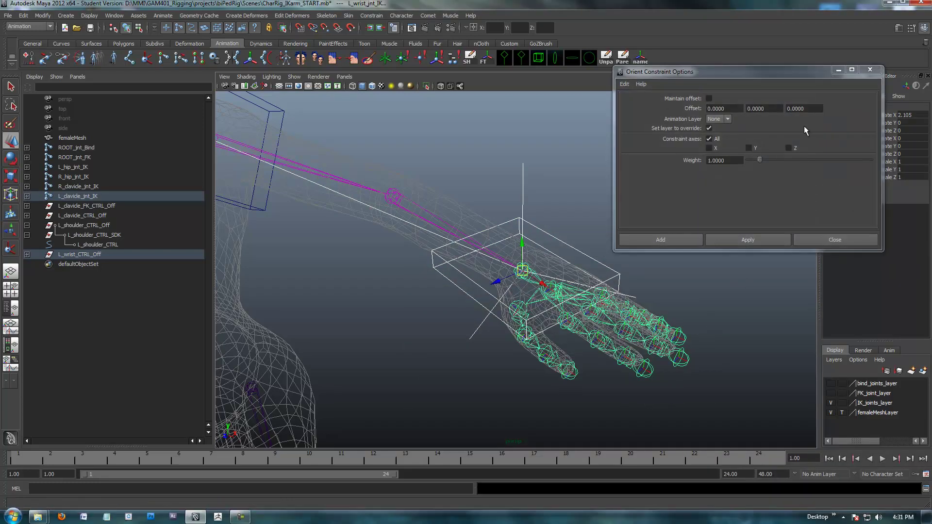
click(727, 238)
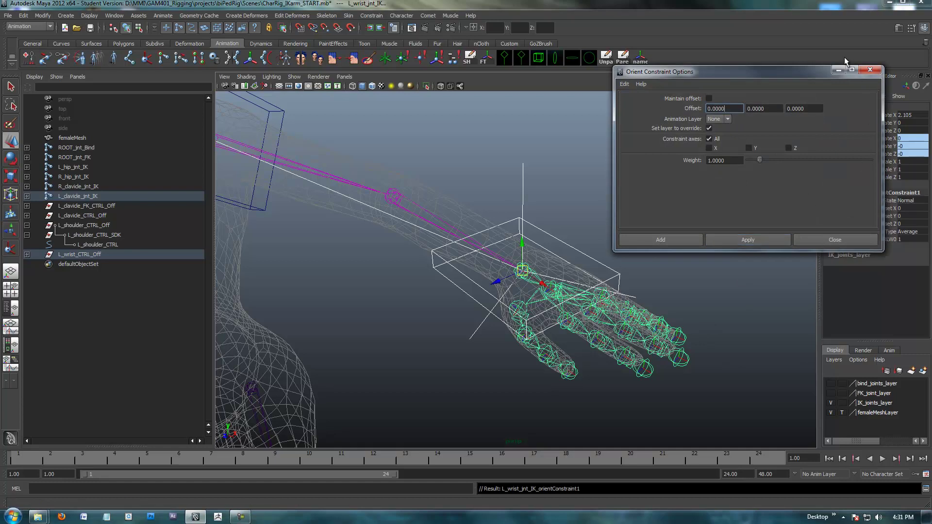
click(839, 71)
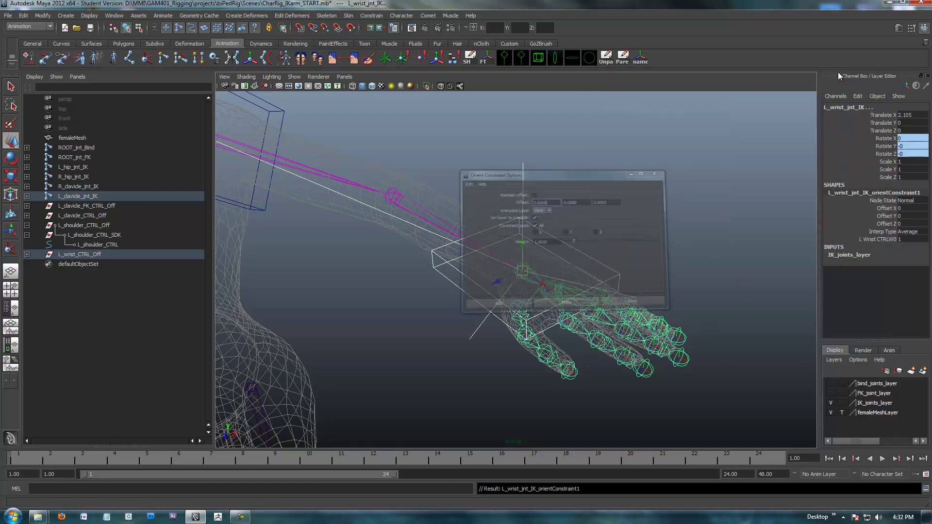
Test the wrist's orient constraint by rotating L_wrist_CTRL, and undo the rotation
click(240, 517)
alt+drag(674, 208, 580, 231)
click(493, 253)
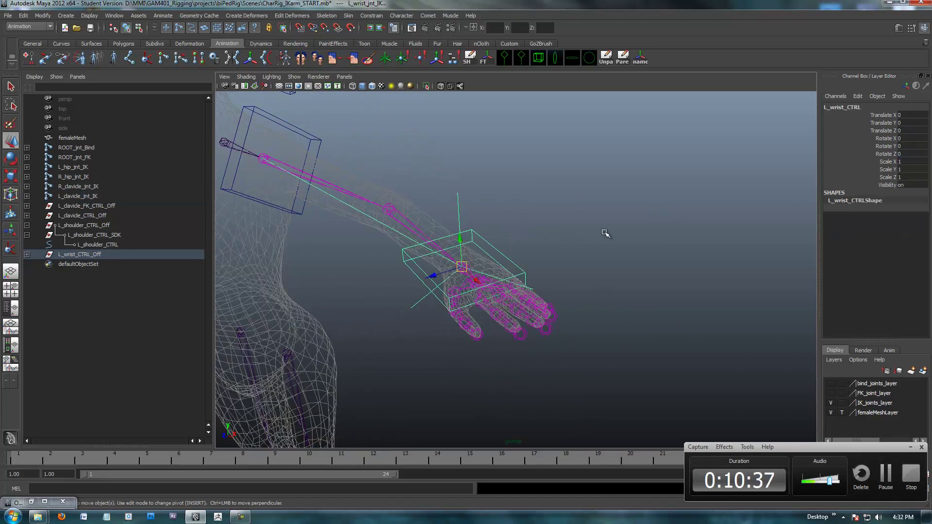
alt+drag(493, 253, 619, 224)
key(e)
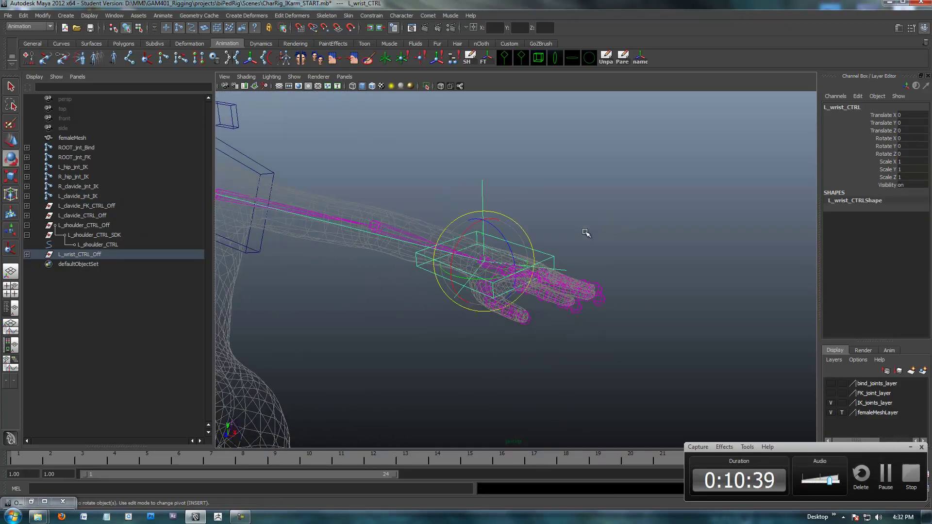
mouse_move(492, 241)
mouse_down()
mouse_move(496, 247)
mouse_move(499, 238)
mouse_up()
key(ctrl+z)
Point-constrain L_shoulder_jnt_IK to L_shoulder_CTRL on all axes using the reset default constraint settings
alt+drag(605, 214, 620, 229)
alt+drag(439, 213, 460, 212)
alt+middle_drag(460, 194, 461, 216)
click(366, 193)
alt+drag(478, 196, 506, 189)
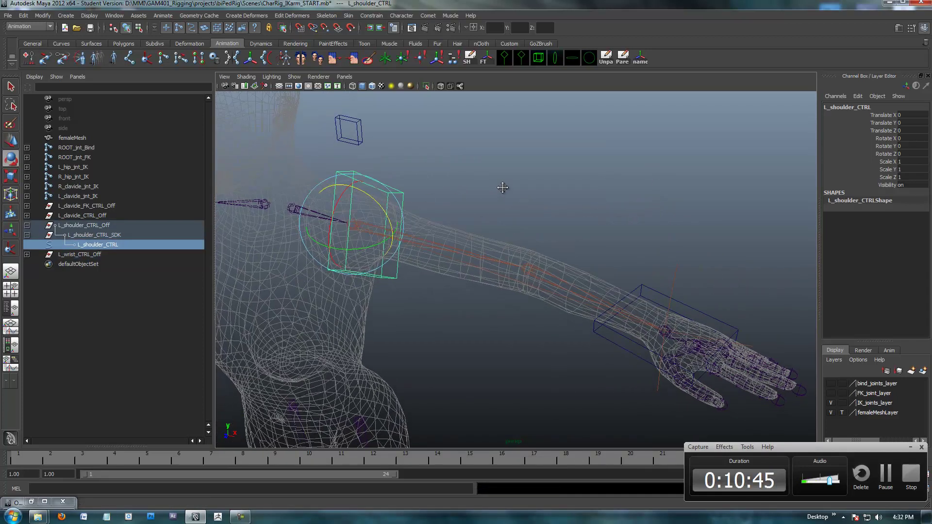
alt+middle_drag(419, 198, 444, 187)
shift+click(456, 231)
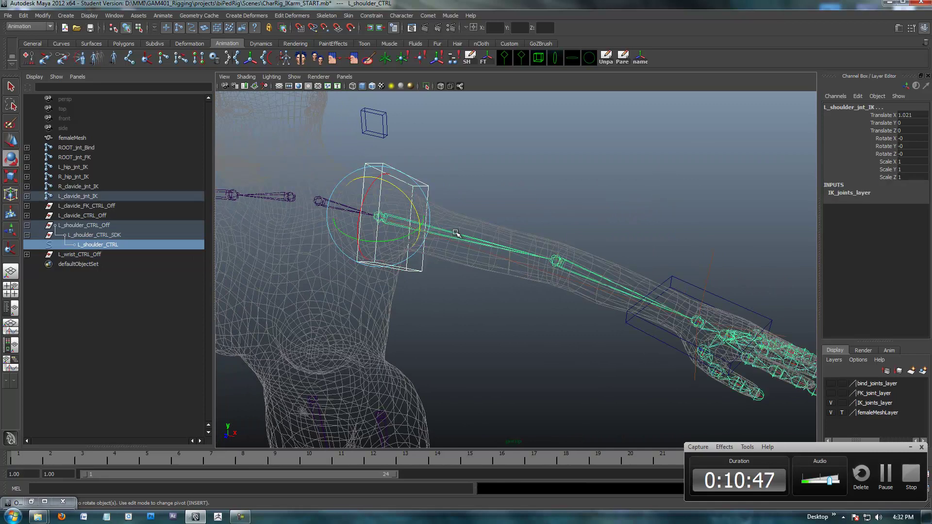
key(space)
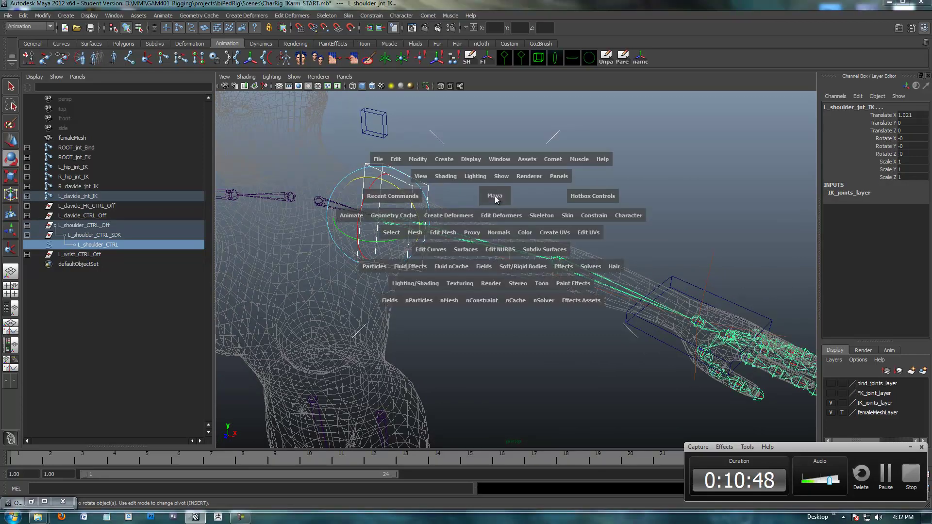
click(583, 216)
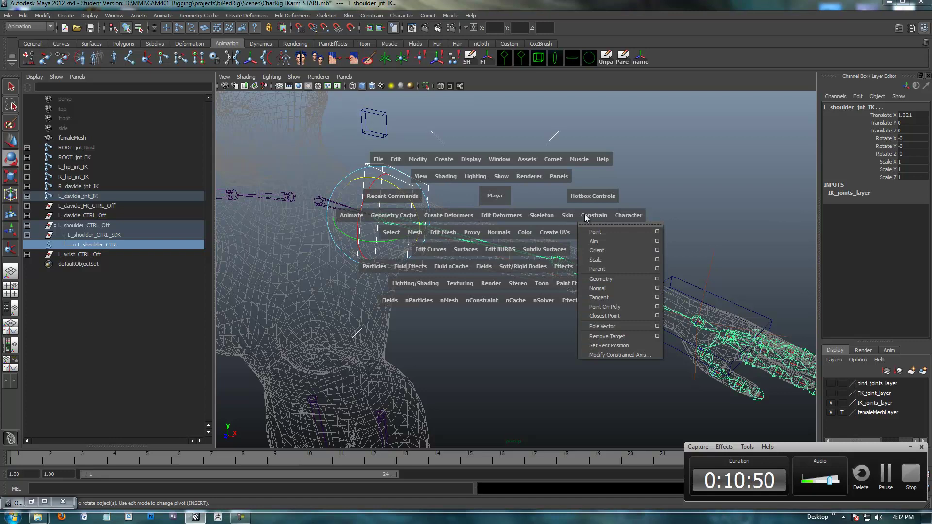
click(658, 234)
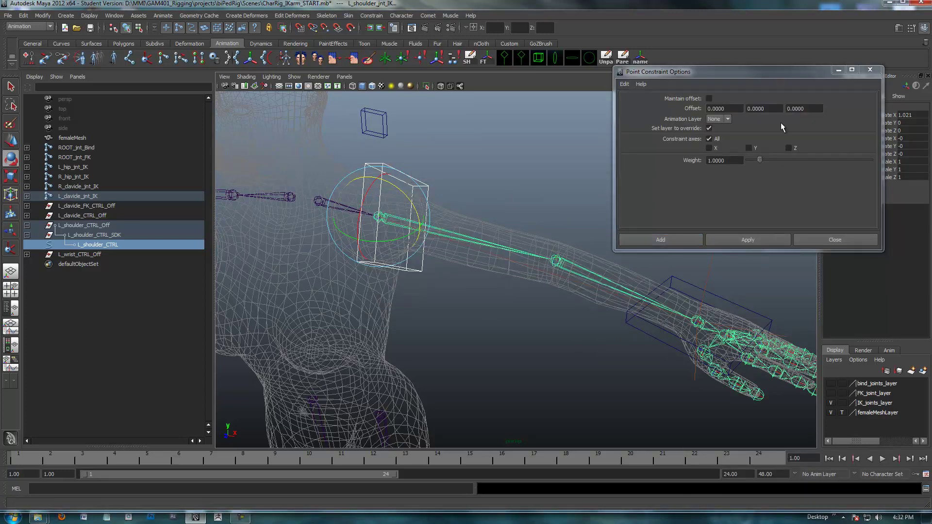
click(624, 84)
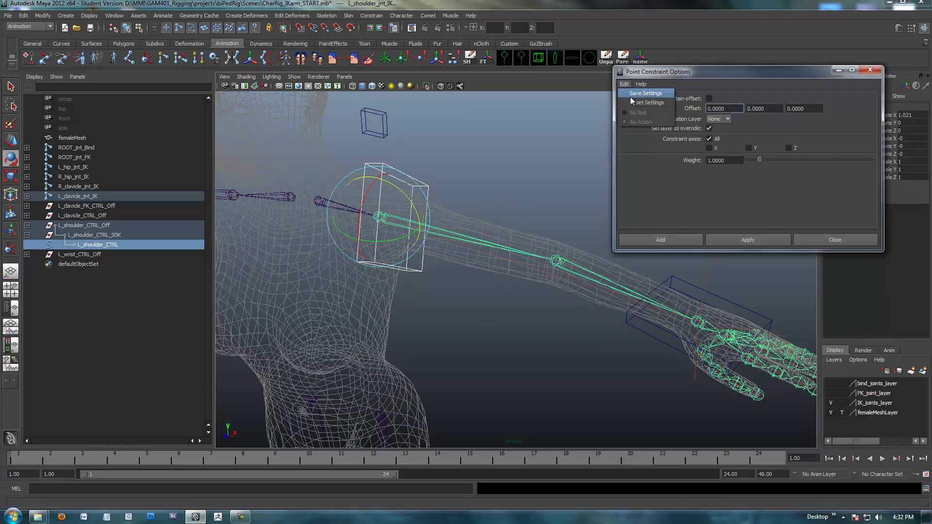
click(631, 101)
click(728, 238)
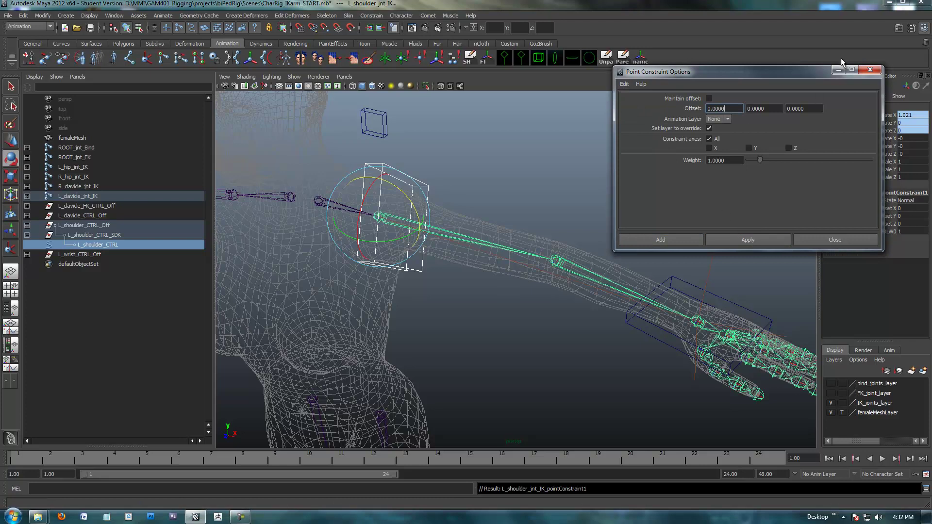
click(870, 70)
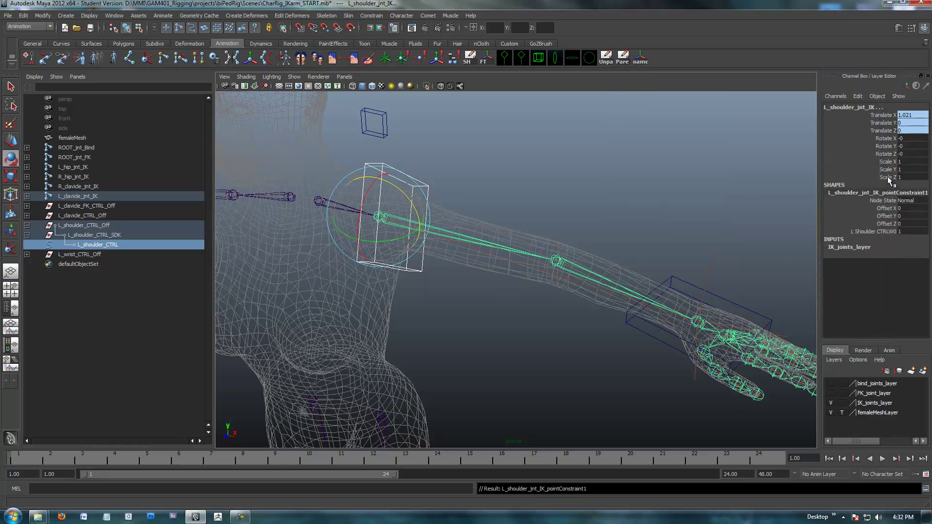
Hide the rotate and scale channels of L_shoulder_jnt_IK
drag(888, 179, 890, 140)
right_click(889, 139)
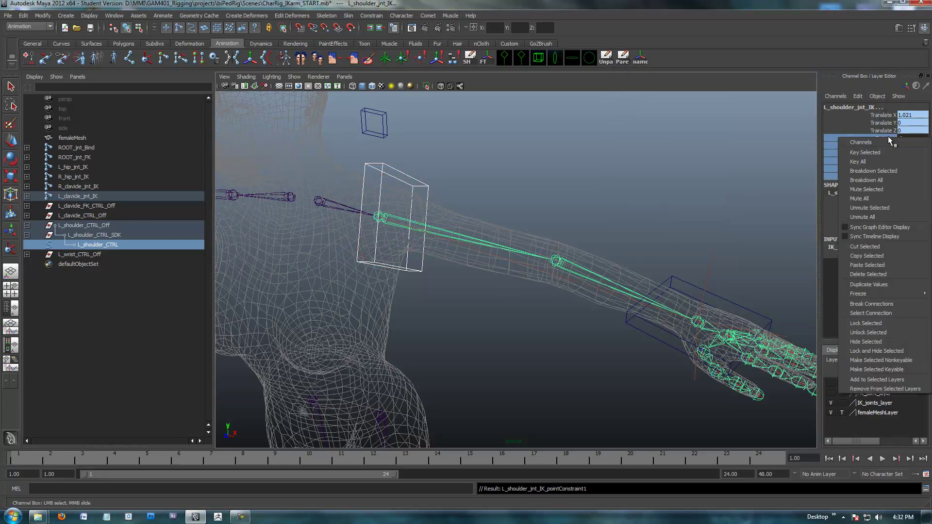
click(868, 343)
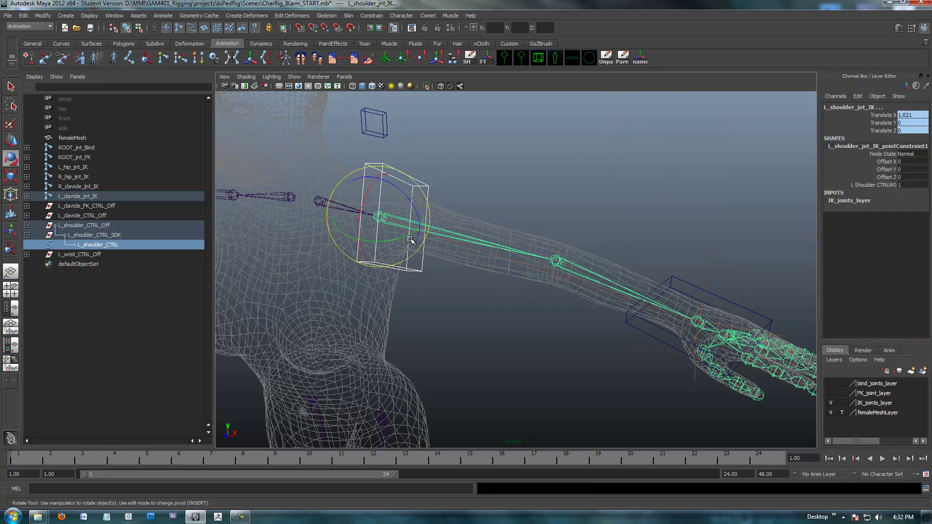
Hide the scale channels of L_wrist_CTRL
click(676, 277)
alt+middle_drag(654, 257, 615, 253)
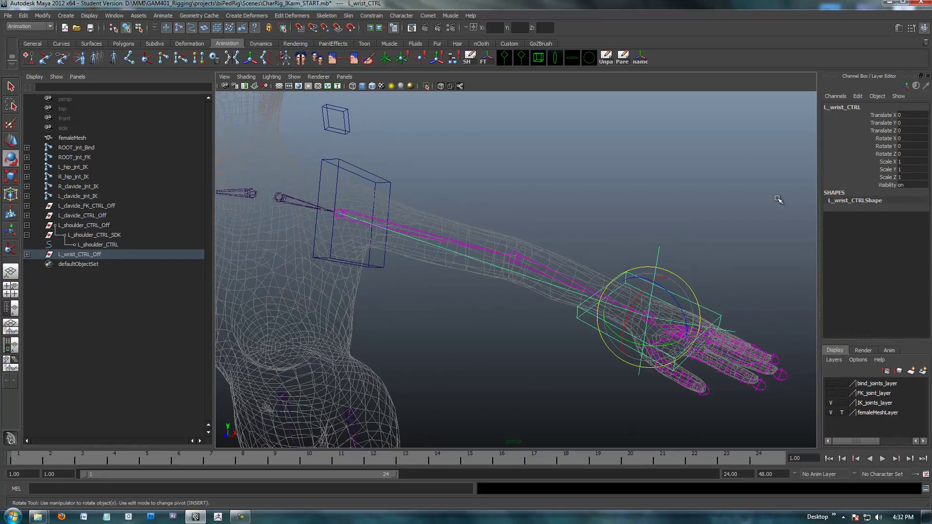
drag(888, 178, 889, 163)
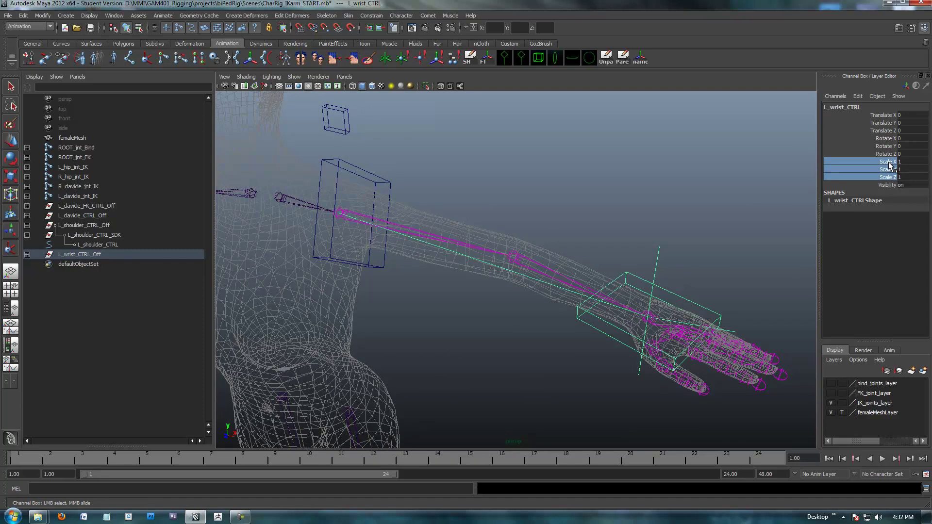
right_click(889, 161)
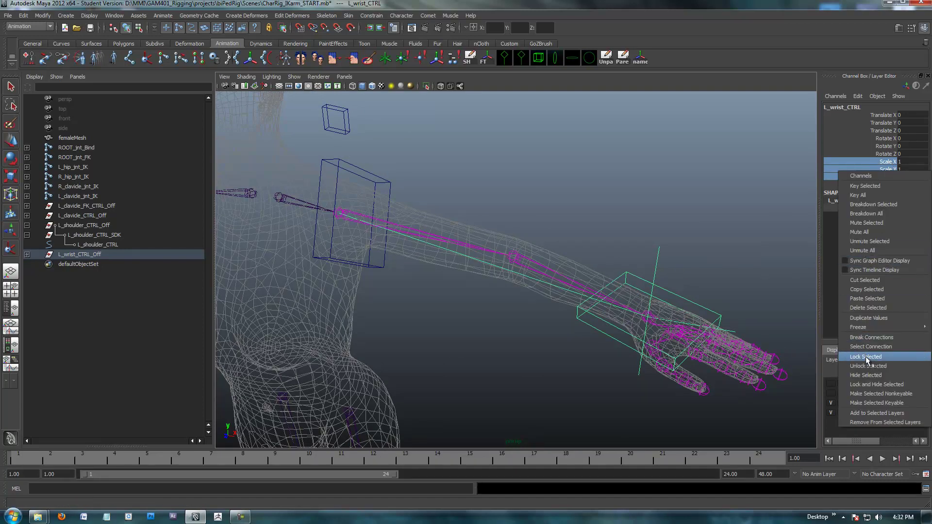
click(869, 375)
Test the arm's IK by moving L_wrist_CTRL toward the body, and undo the move
alt+drag(655, 201, 430, 200)
alt+drag(447, 198, 568, 179)
scroll(535, 203, up, 5)
scroll(565, 179, down, 4)
alt+drag(424, 367, 462, 364)
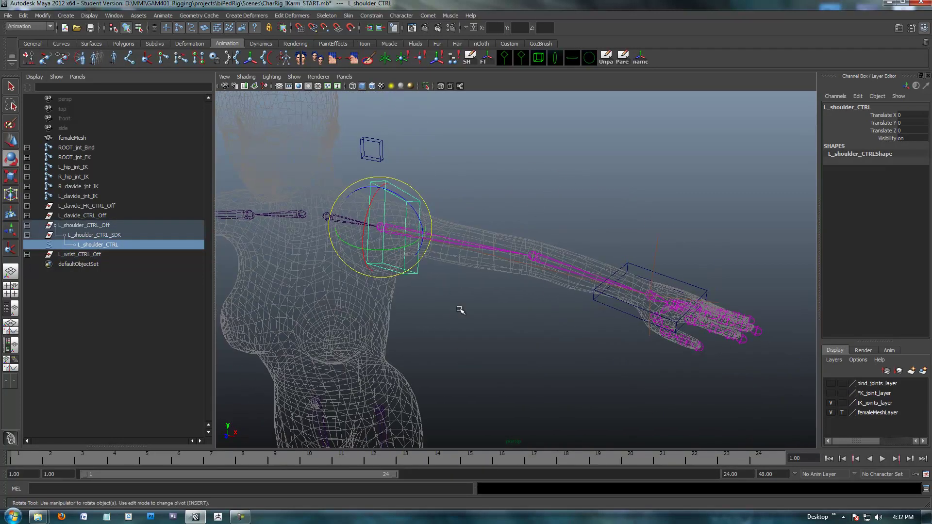
alt+drag(460, 309, 482, 314)
click(703, 276)
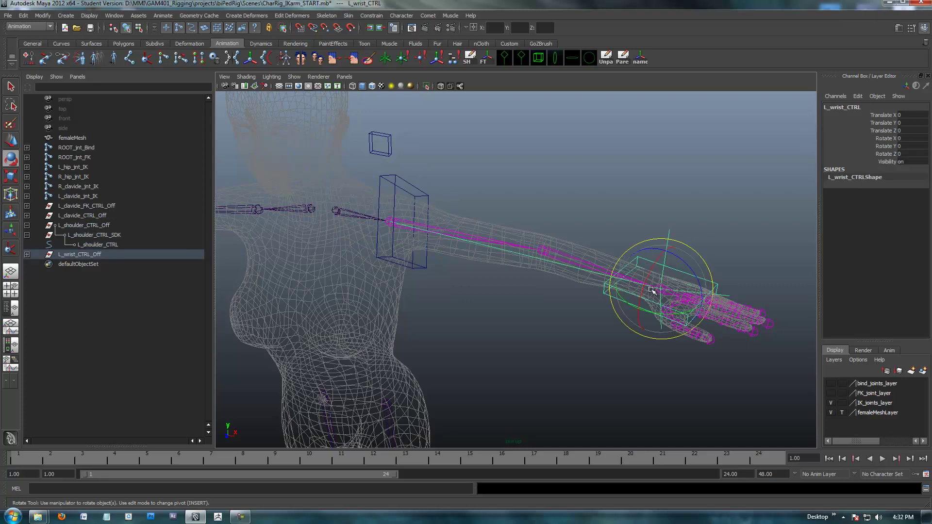
alt+drag(682, 266, 518, 191)
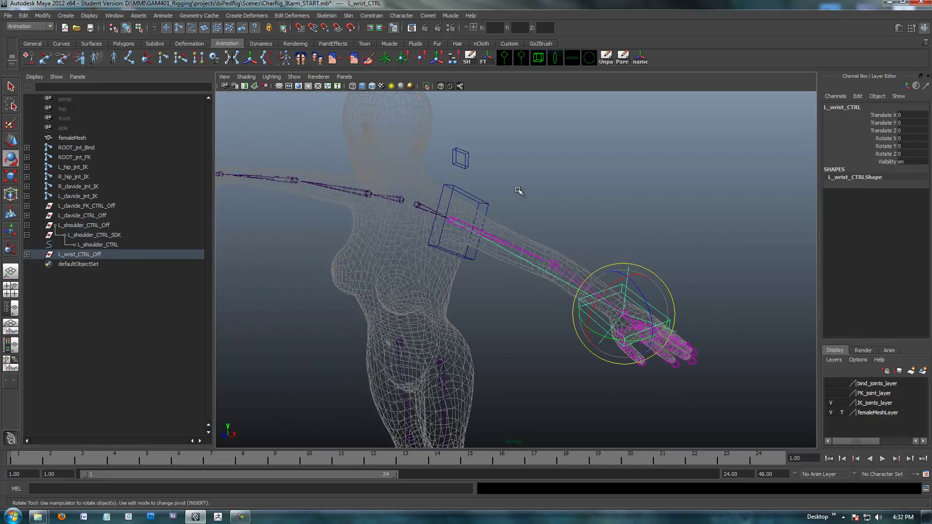
alt+drag(466, 247, 479, 241)
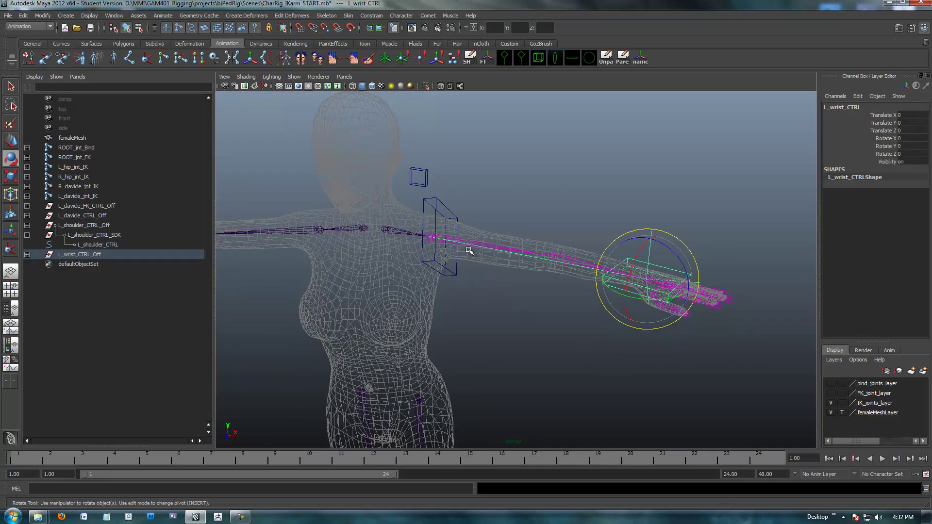
alt+drag(533, 311, 664, 258)
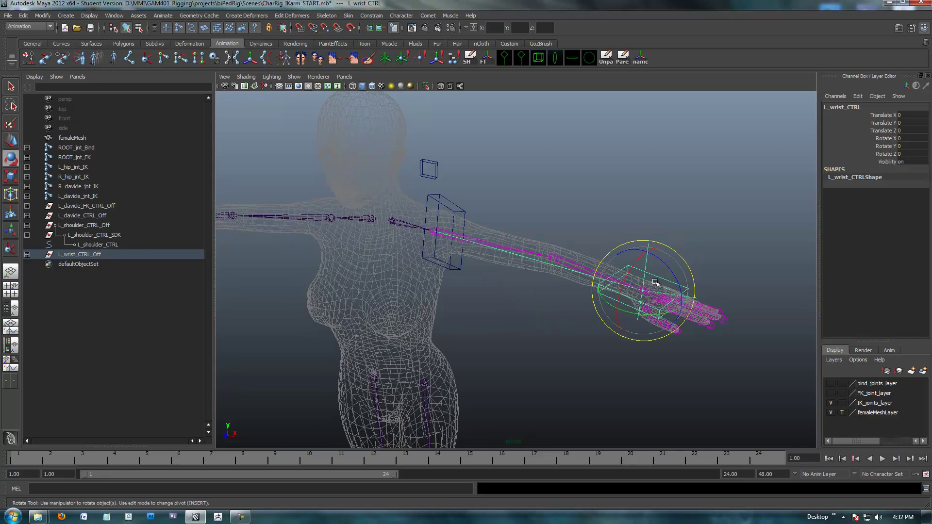
key(w)
drag(642, 290, 608, 261)
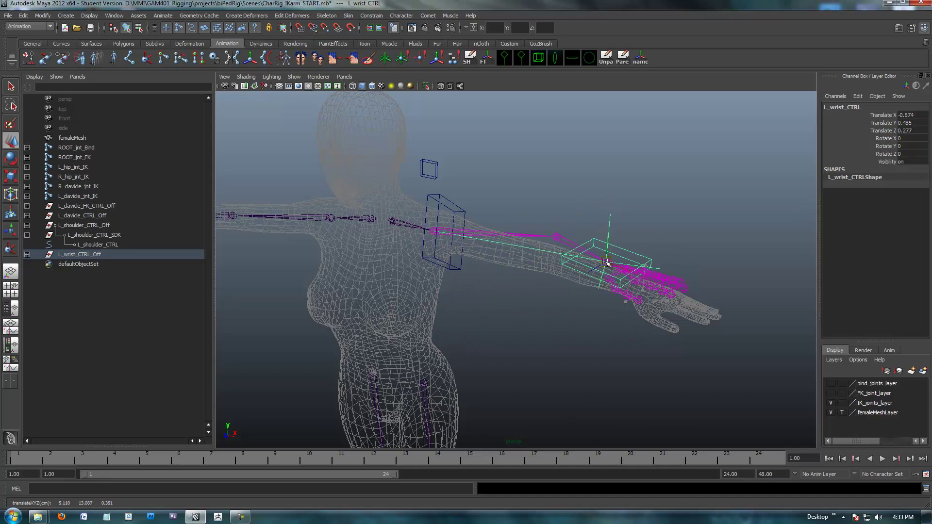
key(ctrl+z)
Test the shoulder's point constraint by moving L_shoulder_CTRL down and up in Y, and undo the movement
alt+drag(523, 332, 561, 304)
alt+middle_drag(562, 304, 600, 314)
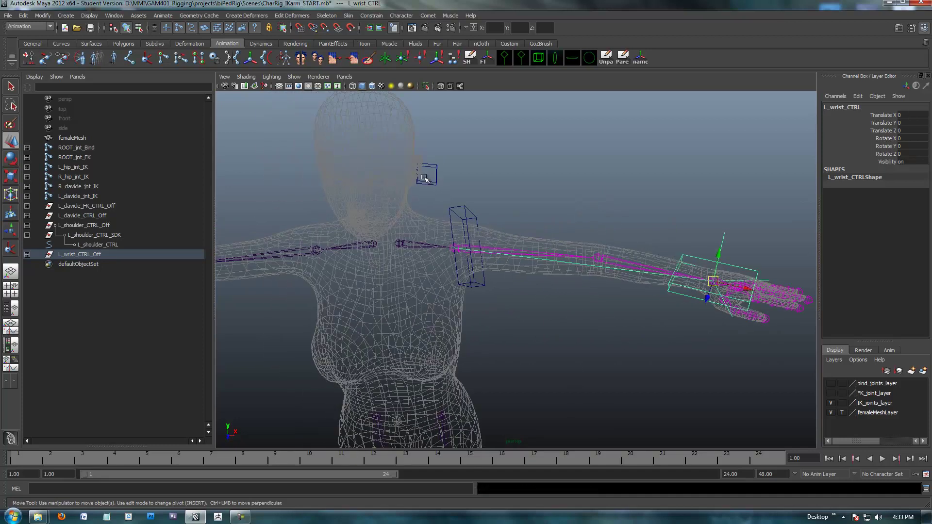
drag(489, 208, 496, 216)
alt+drag(524, 216, 550, 189)
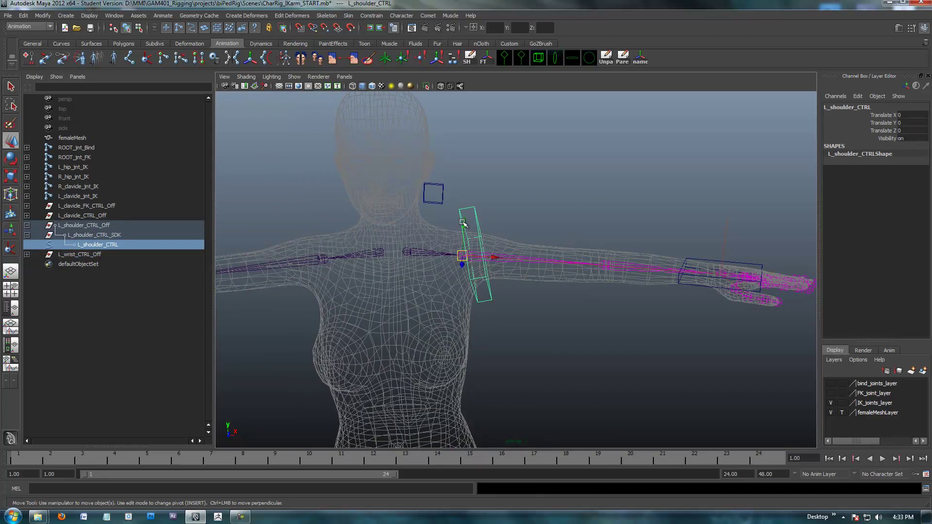
drag(464, 228, 465, 227)
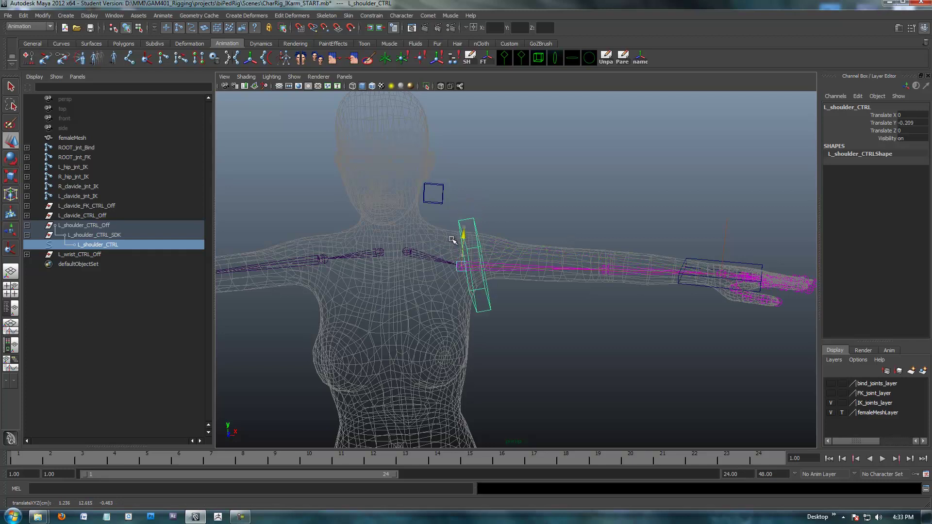
middle_drag(450, 218, 453, 219)
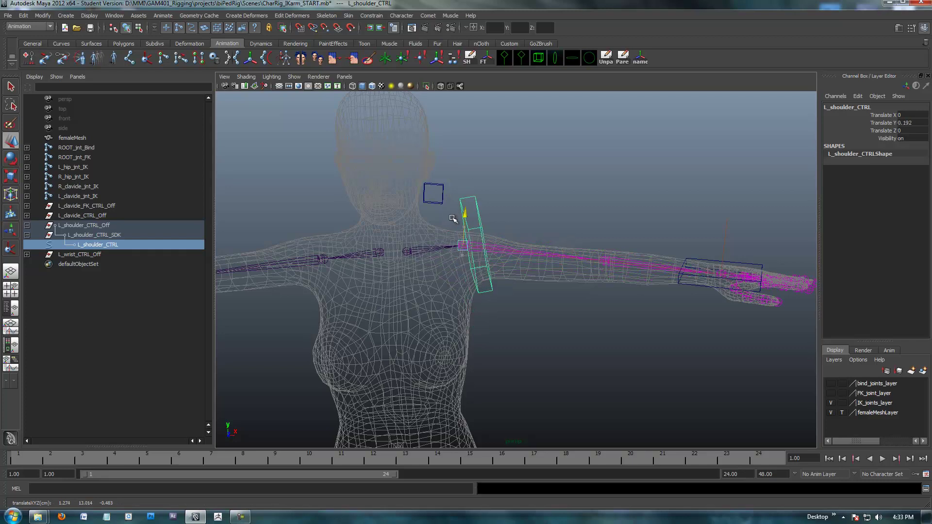
key(ctrl+z)
Try moving L_wrist_CTRL once more to check the elbow's bend, and undo the move
alt+drag(609, 223, 533, 238)
alt+right_drag(533, 237, 385, 262)
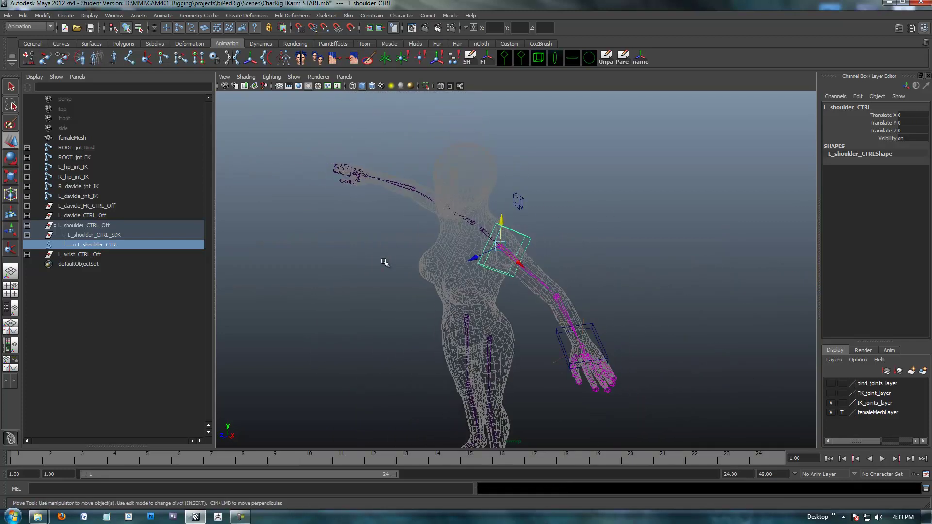
alt+middle_drag(385, 263, 379, 231)
alt+drag(379, 230, 484, 229)
alt+drag(593, 212, 620, 202)
click(613, 268)
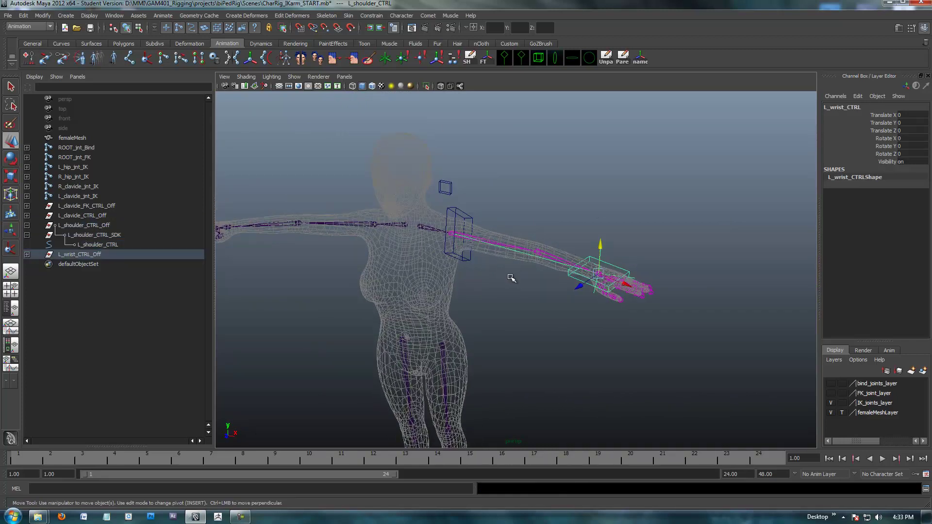
scroll(590, 290, up, 8)
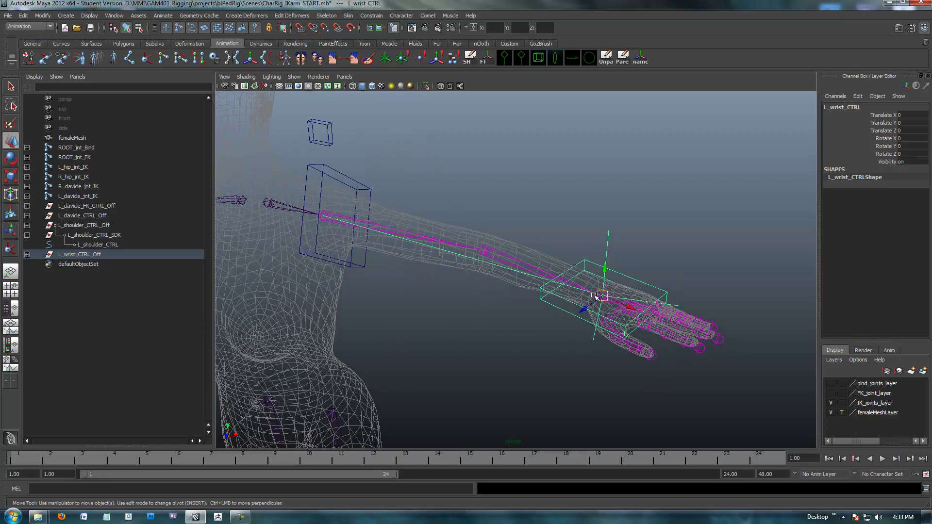
middle_drag(550, 352, 491, 314)
key(ctrl+z)
scroll(529, 337, down, 2)
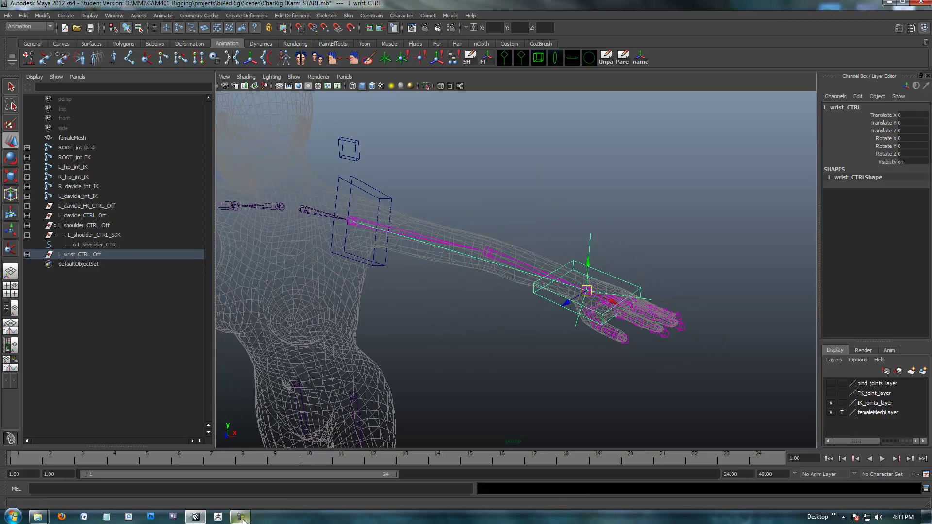
Create a Comet arrow shape as a new control curve and nest it inside two groups
alt+drag(445, 347, 505, 328)
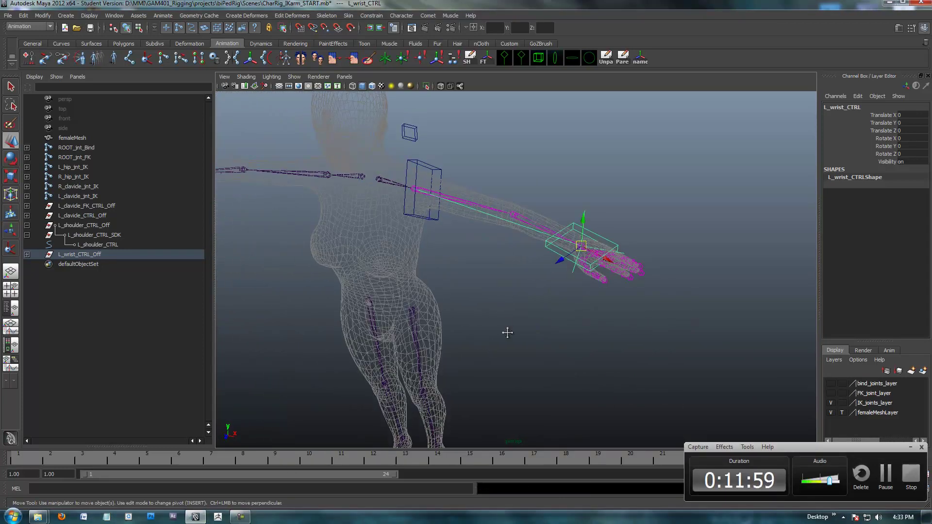
alt+middle_drag(505, 328, 522, 246)
mouse_move(522, 246)
alt+mouse_down()
mouse_move(509, 258)
mouse_move(526, 244)
alt+mouse_up()
alt+right_drag(562, 248, 538, 243)
alt+drag(538, 244, 532, 261)
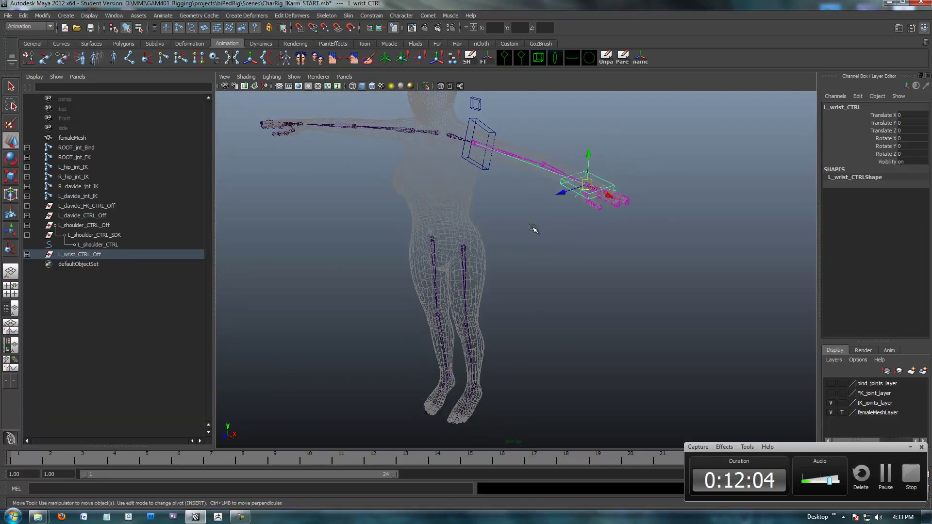
click(556, 292)
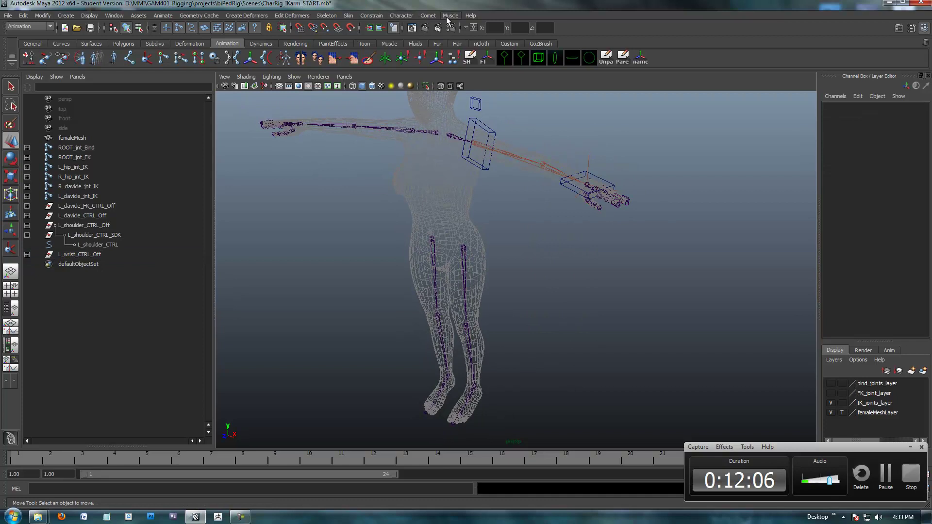
click(428, 16)
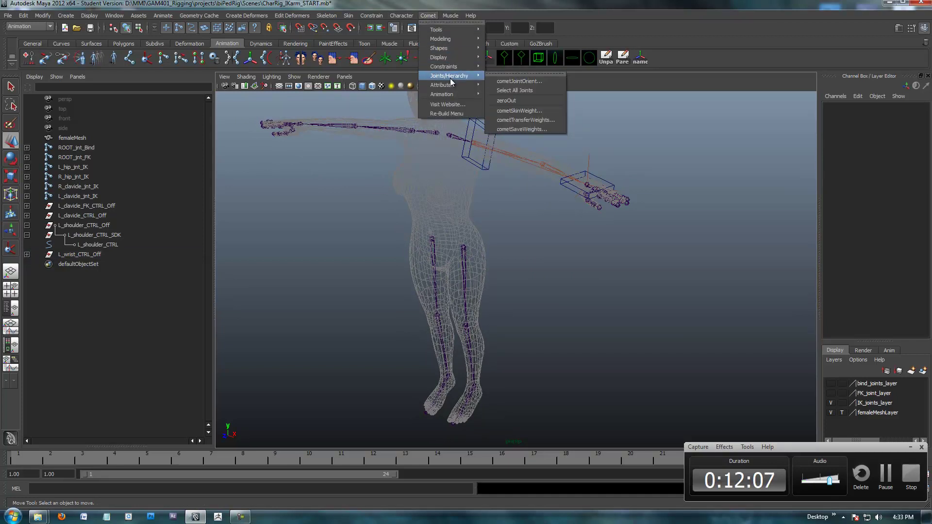
mouse_move(459, 52)
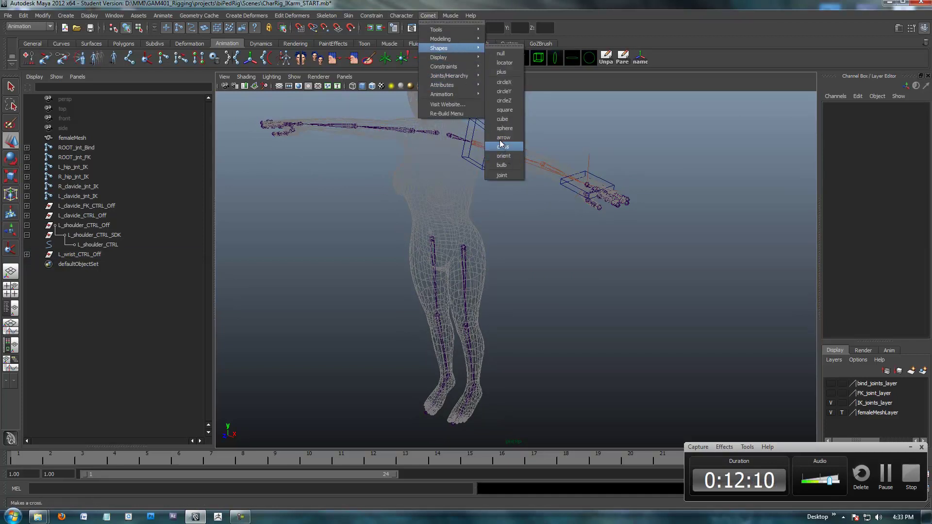
click(501, 137)
mouse_move(556, 308)
alt+middle_down()
mouse_move(560, 283)
mouse_move(554, 295)
alt+middle_up()
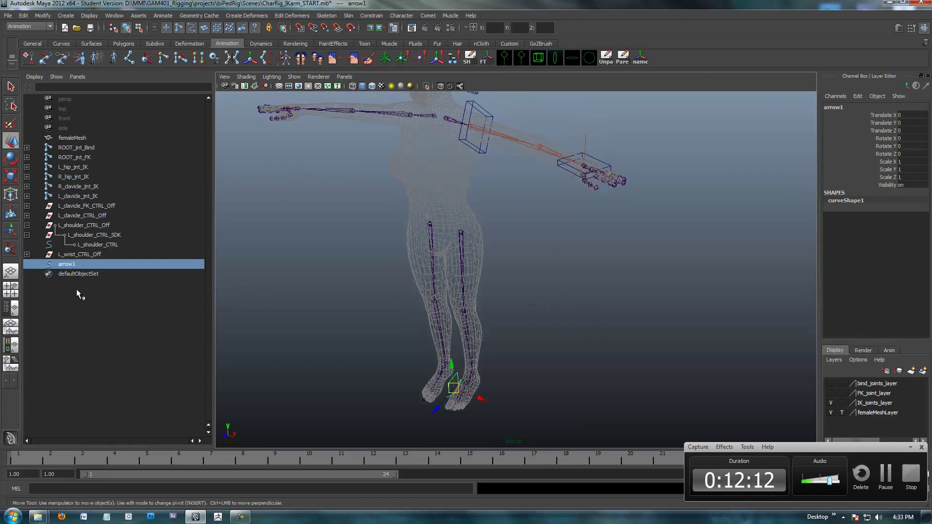
key(ctrl+g)
key(ctrl+g)
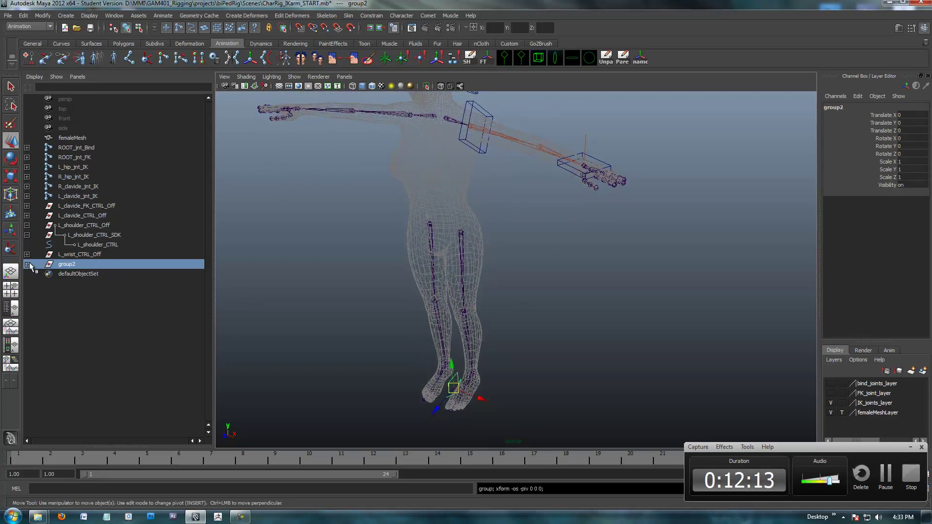
Rename the arrow curve inside the two new groups as L_elbow_poleCTRL
shift+click(28, 265)
double_click(88, 283)
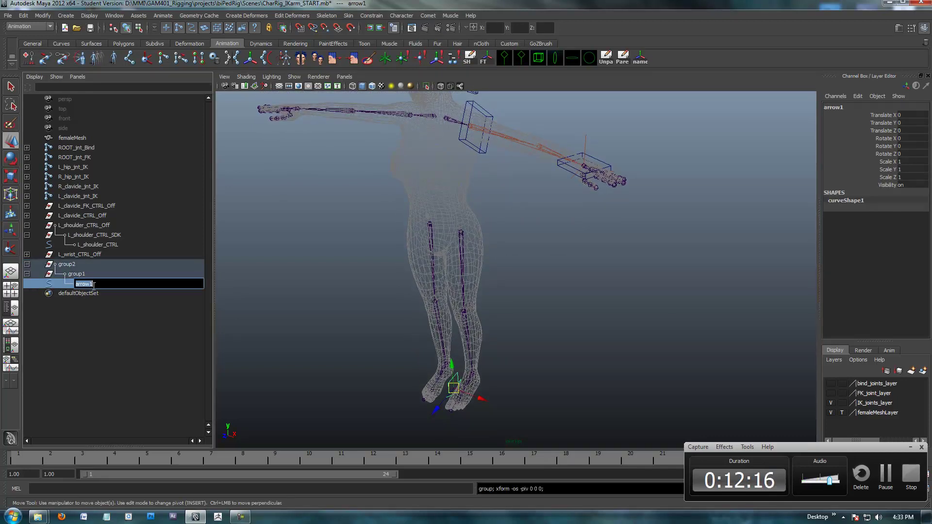
text(L_elbow_poleC)
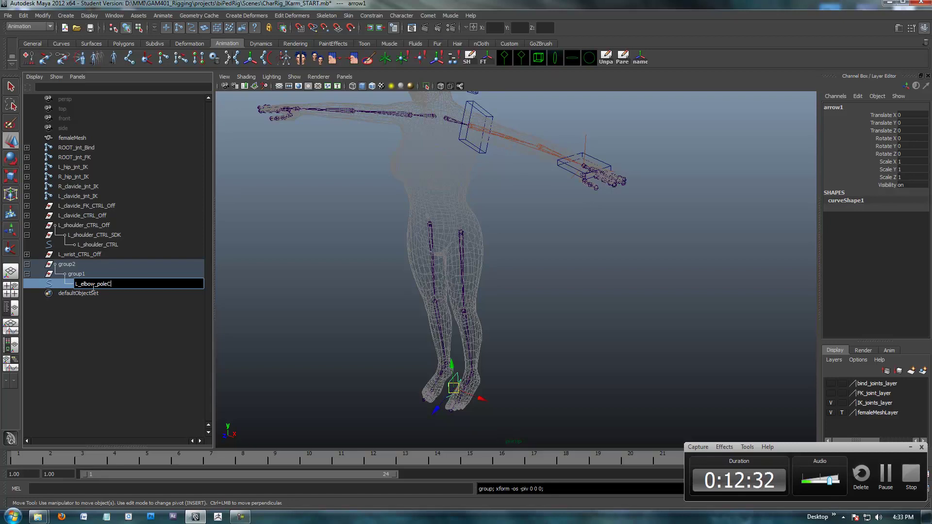
text(L)
key(Return)
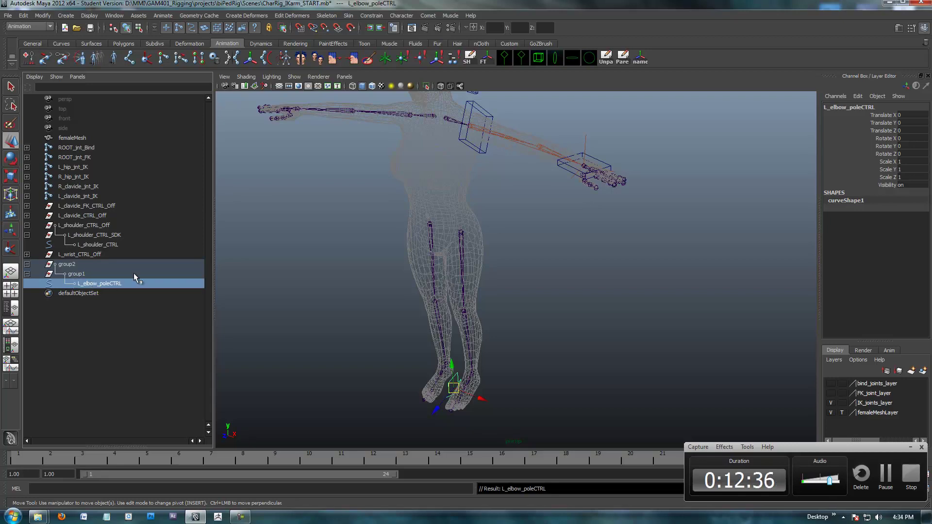
Rename the arrow's inner group as L_elbow_poleCTRL_SDK, reusing the control's copied name
double_click(110, 283)
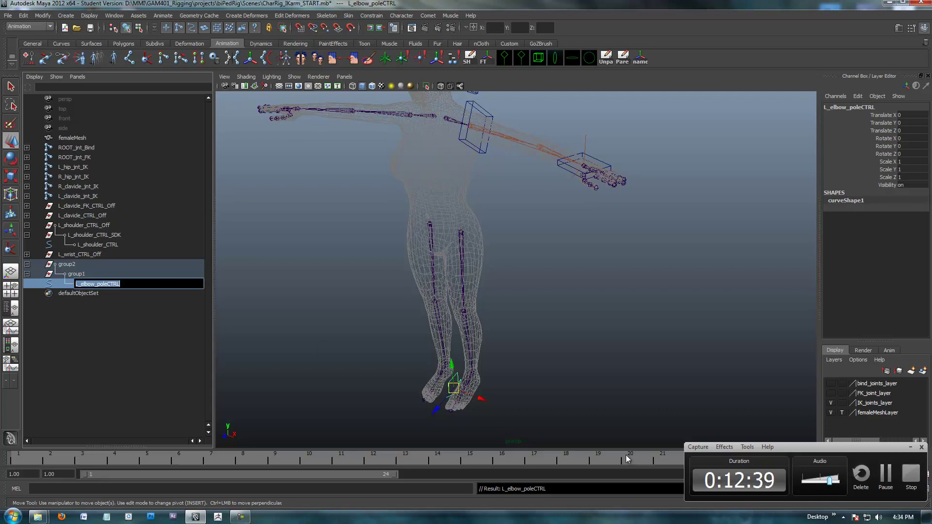
click(886, 475)
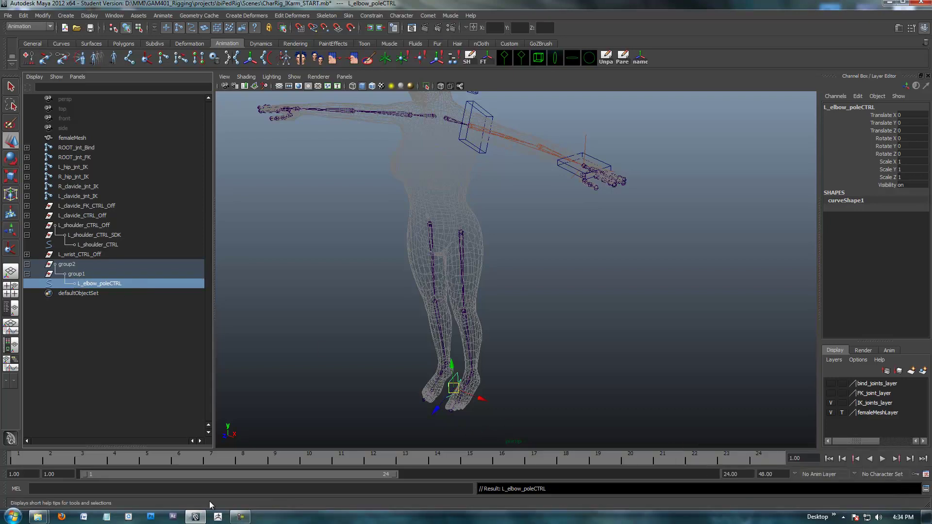
click(240, 514)
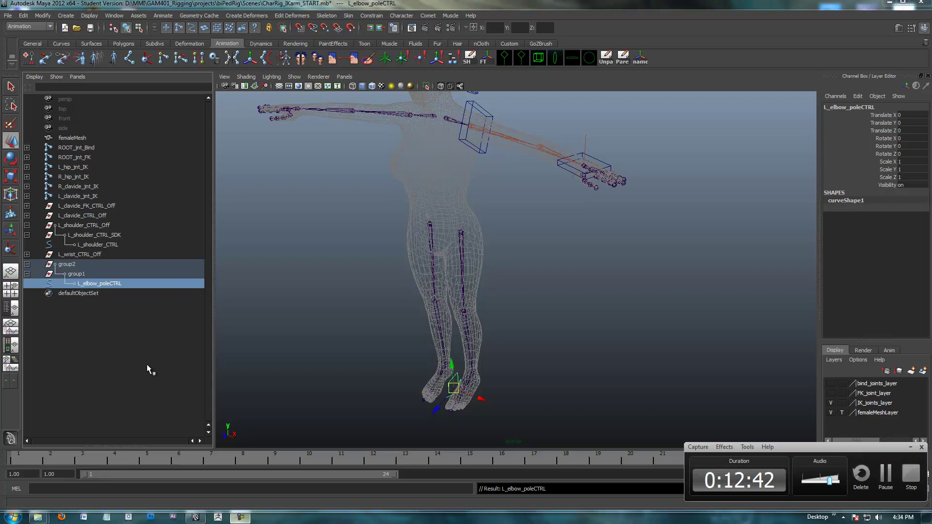
double_click(120, 284)
key(ctrl+c)
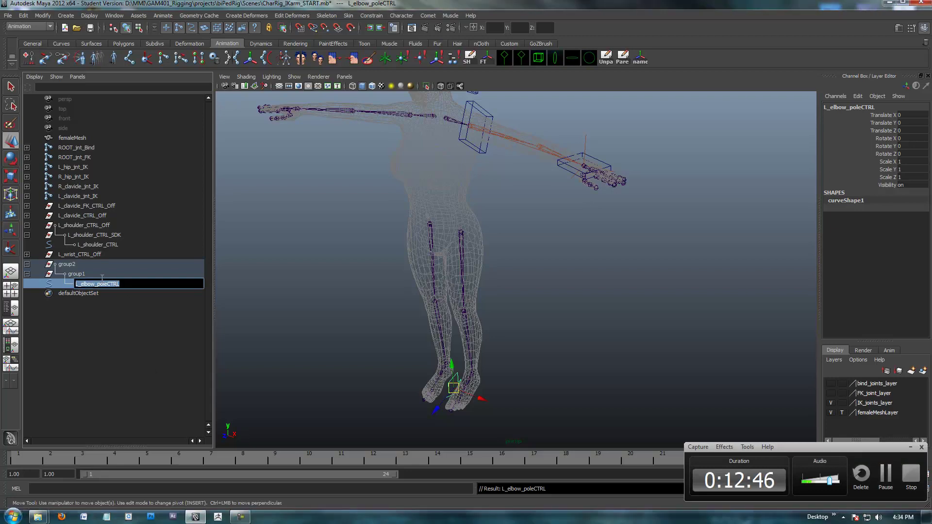
double_click(96, 274)
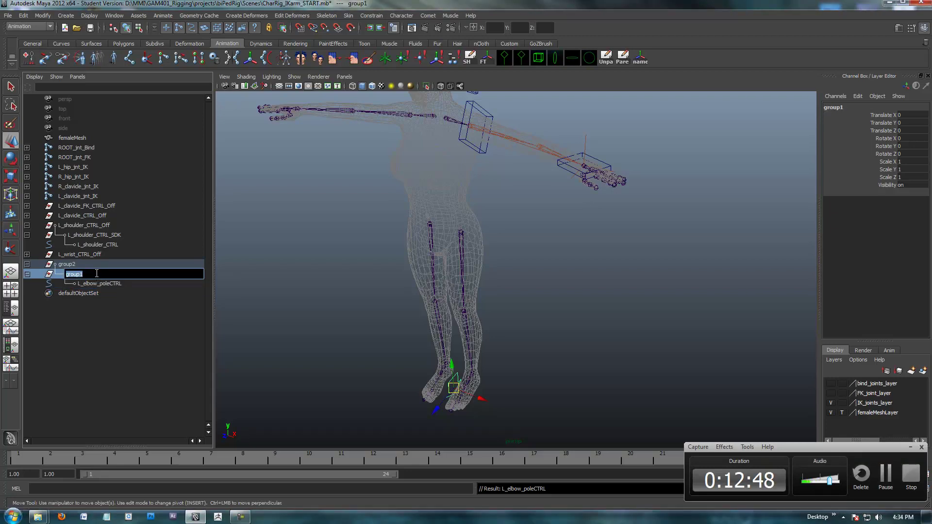
key(ctrl+v)
text(_)
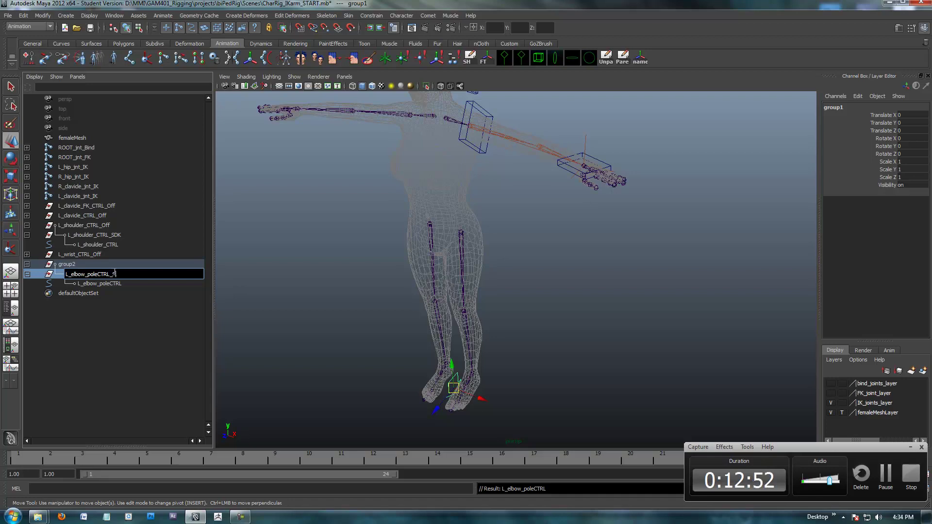
text(SDK)
key(Return)
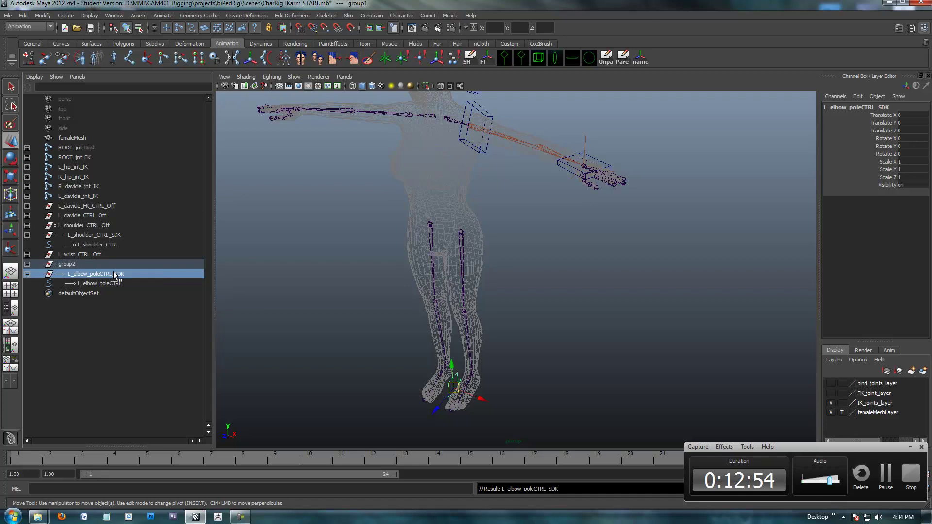
Rename the arrow's outer group as L_elbow_poleCTRL_Off
double_click(72, 265)
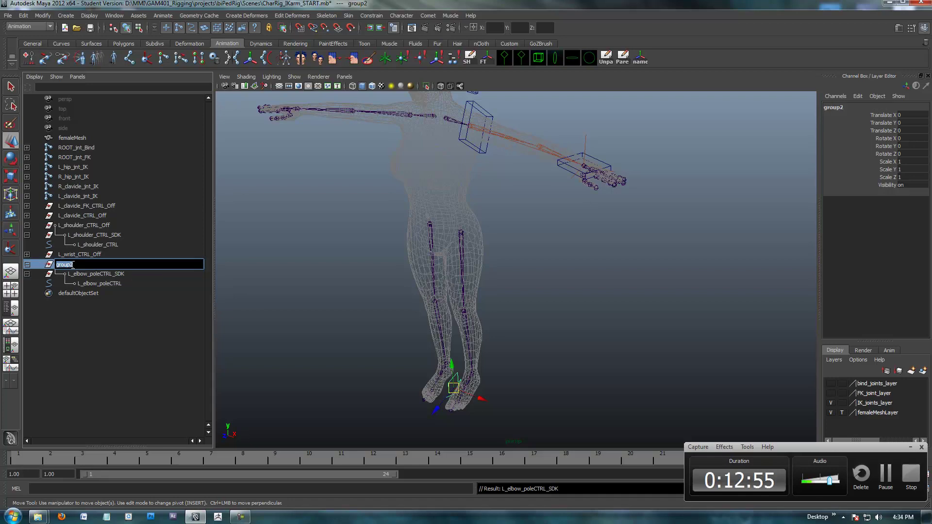
key(ctrl+v)
text(_Off)
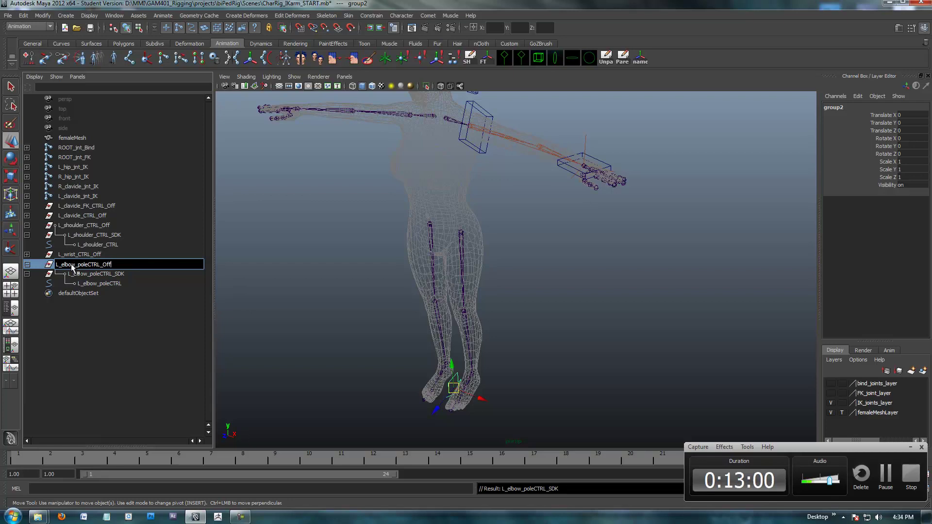
key(Return)
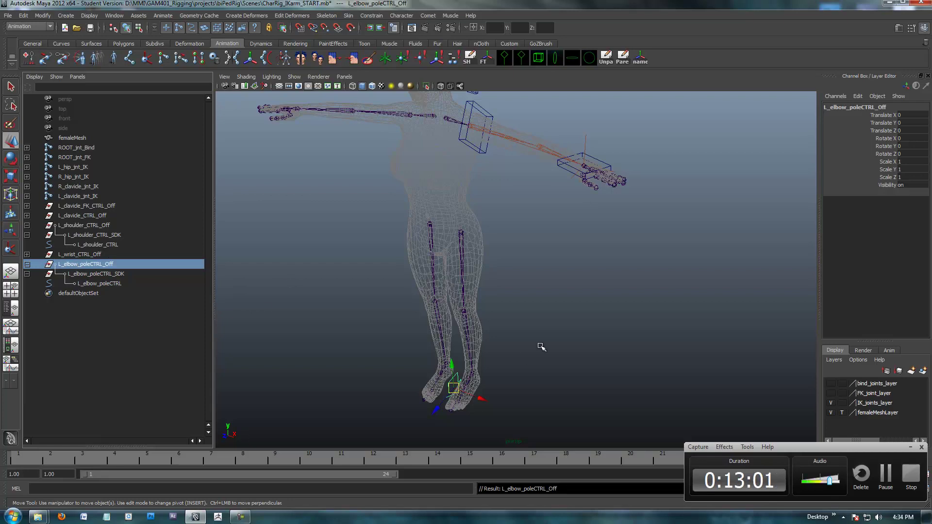
alt+drag(539, 347, 551, 284)
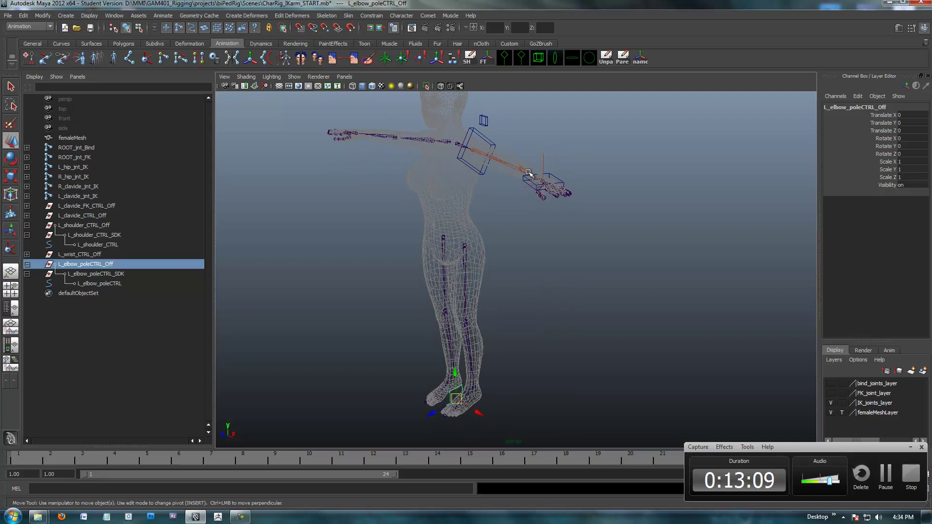
alt+drag(522, 178, 572, 210)
alt+middle_drag(572, 210, 589, 251)
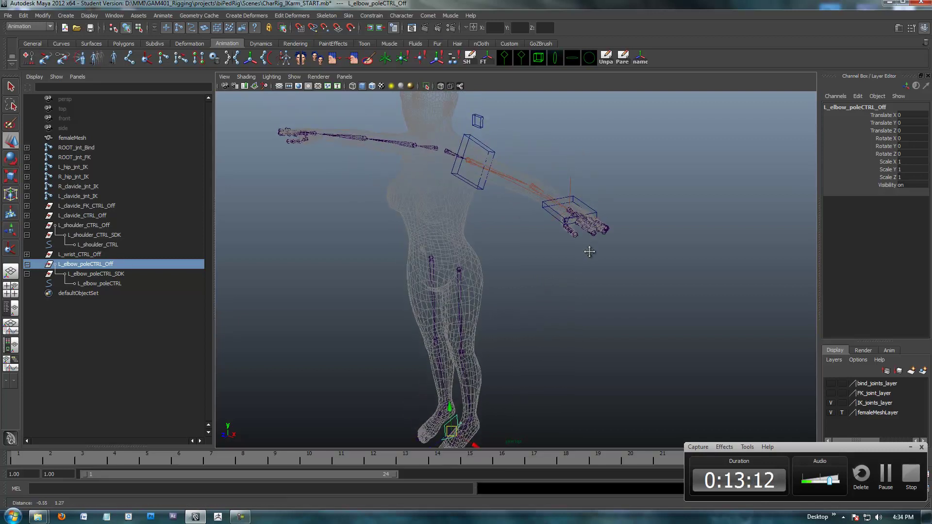